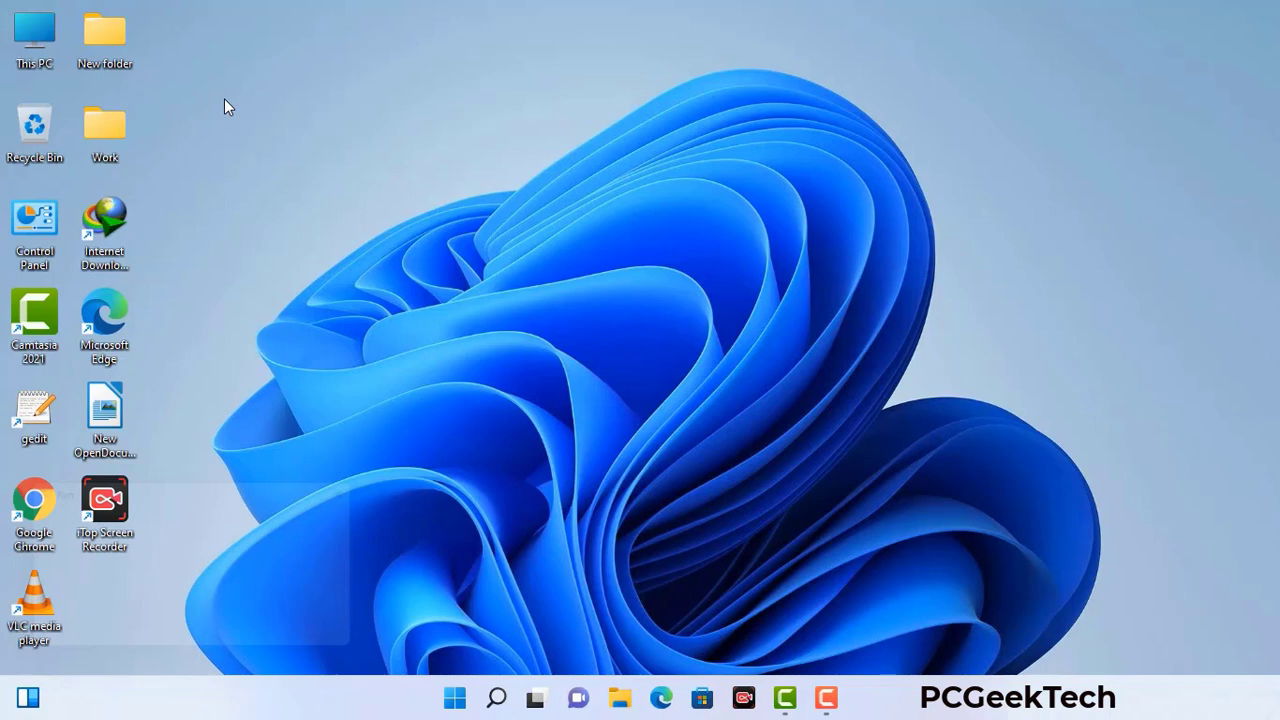
# - Launch System Configuration with the msconfig command from the Run box
pyautogui.press('super+r')
pyautogui.moveTo(218, 487); pyautogui.dragTo(562, 158)
pyautogui.click(509, 250)
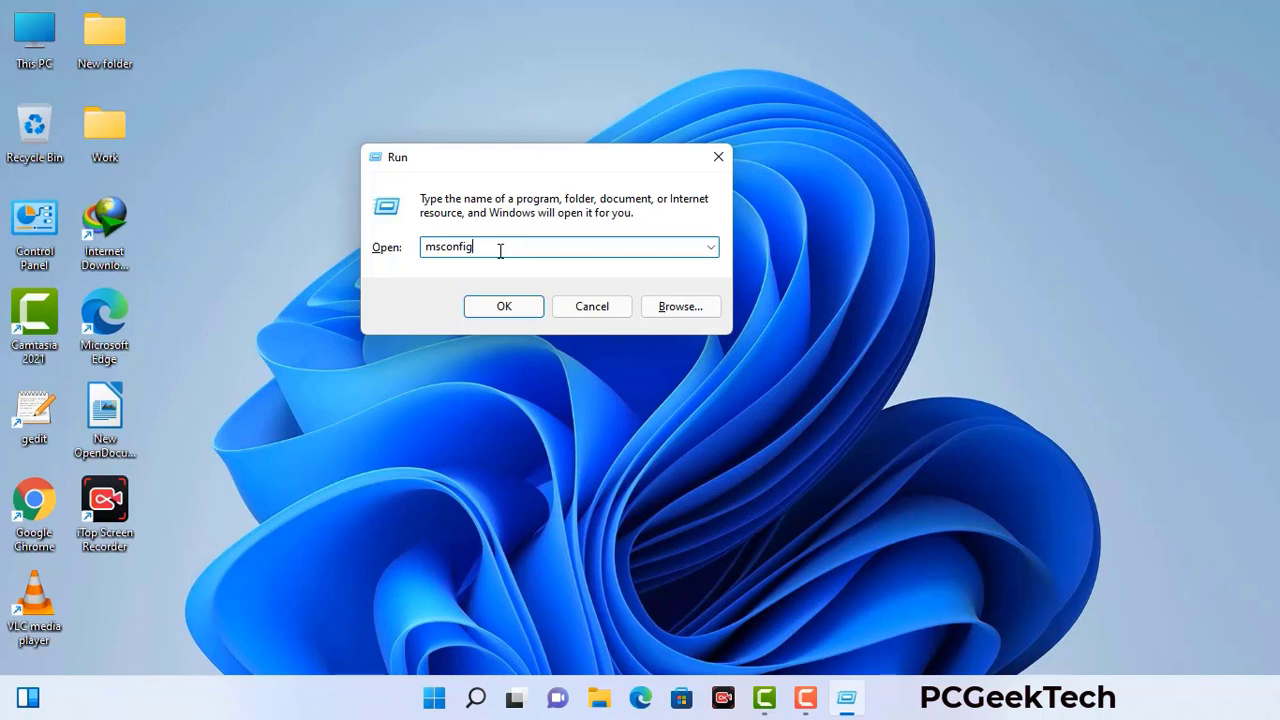
pyautogui.click(500, 307)
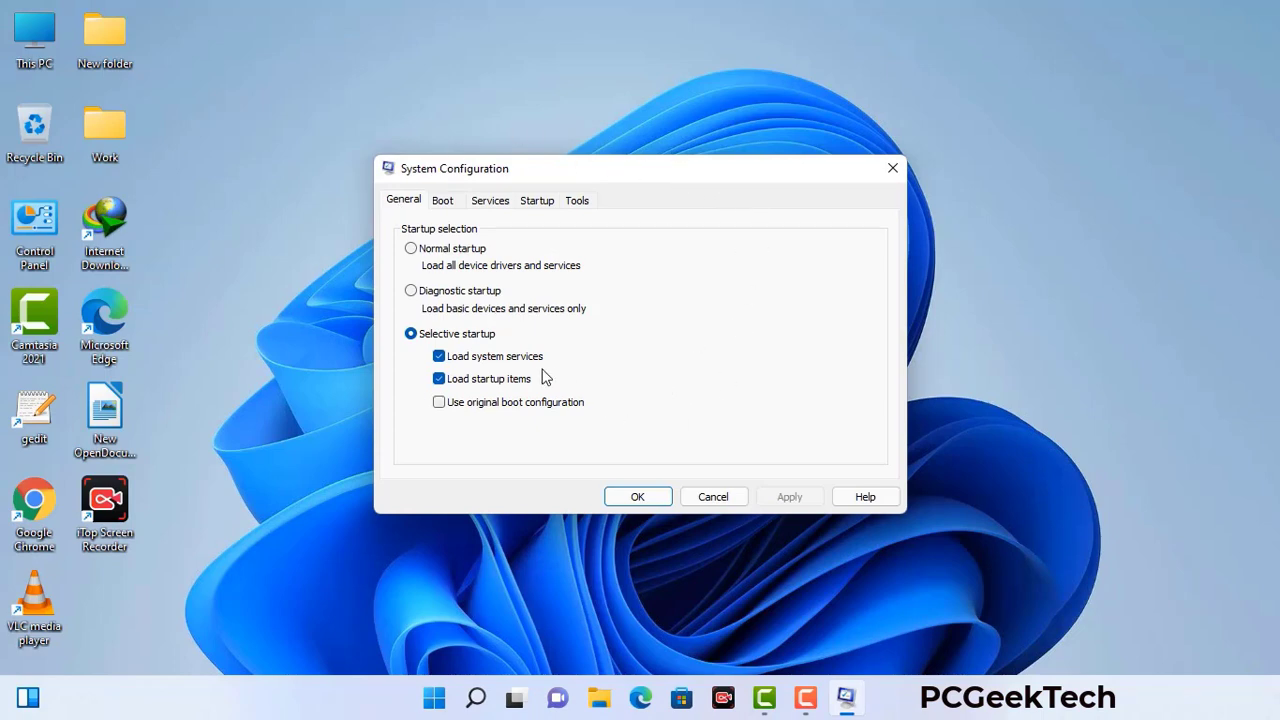
# - On the Boot tab, enable Safe boot with the Network option and apply it
pyautogui.click(446, 203)
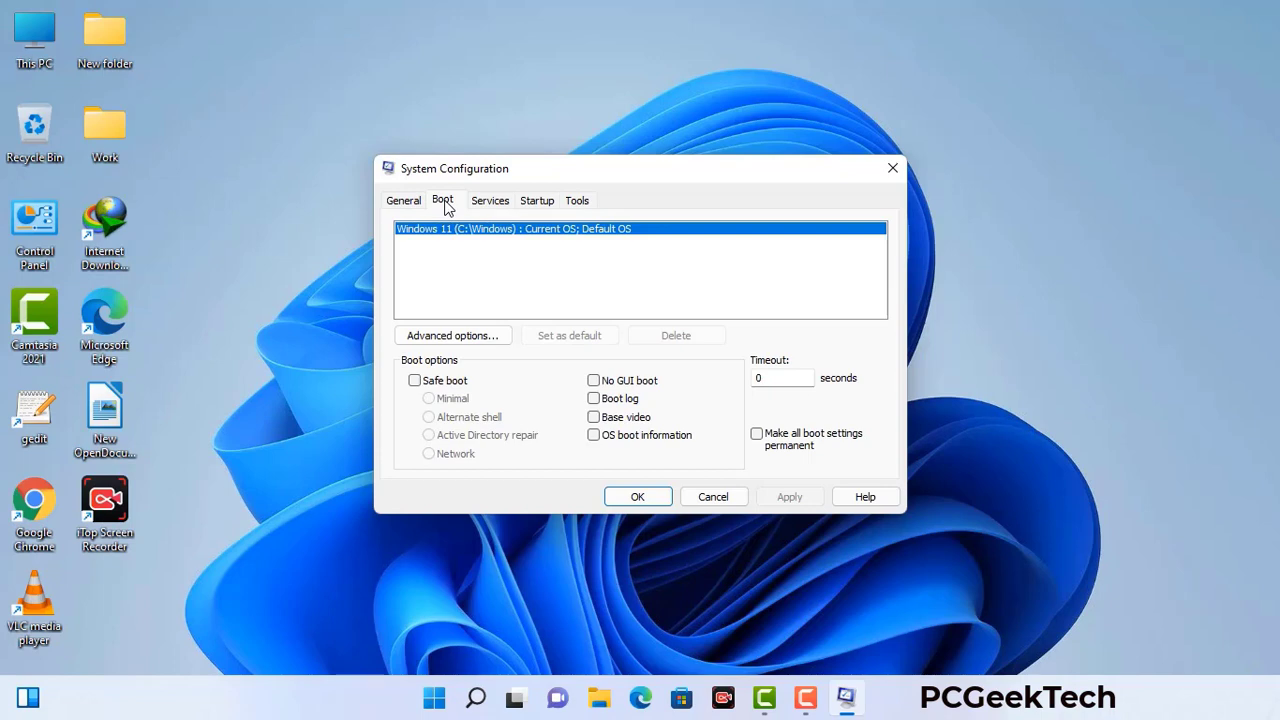
pyautogui.click(415, 382)
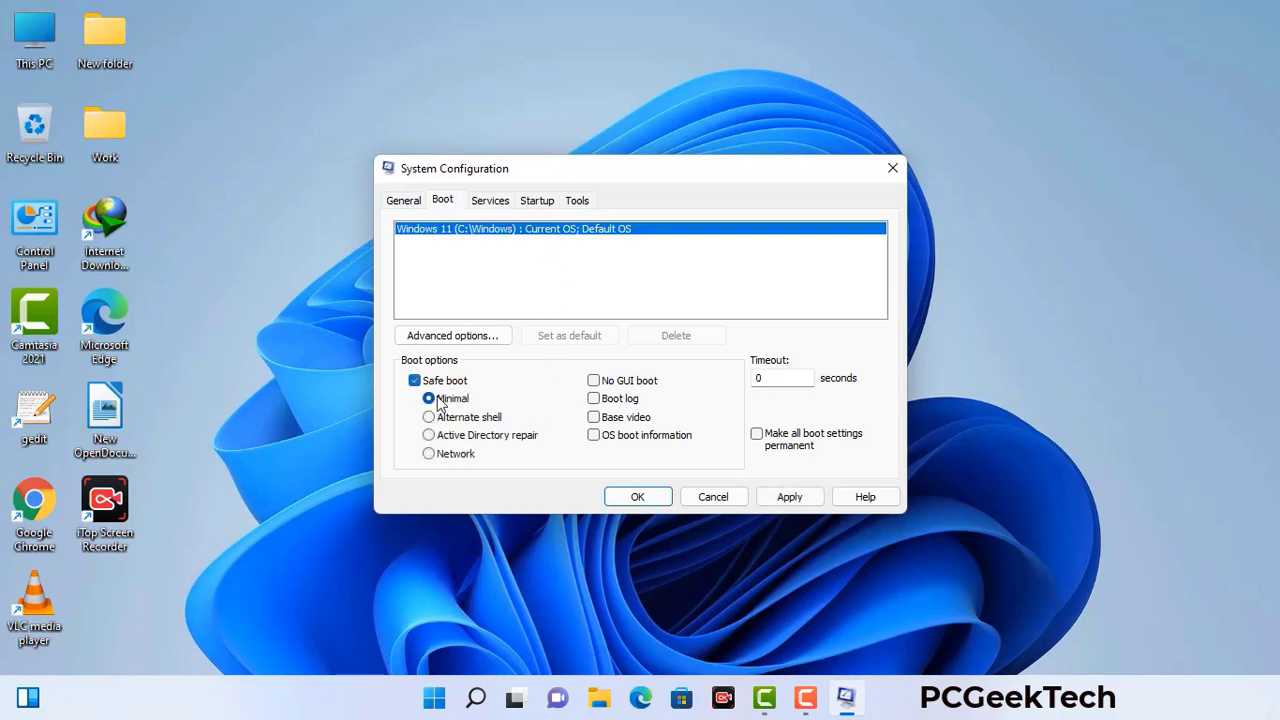
pyautogui.click(455, 454)
pyautogui.click(789, 499)
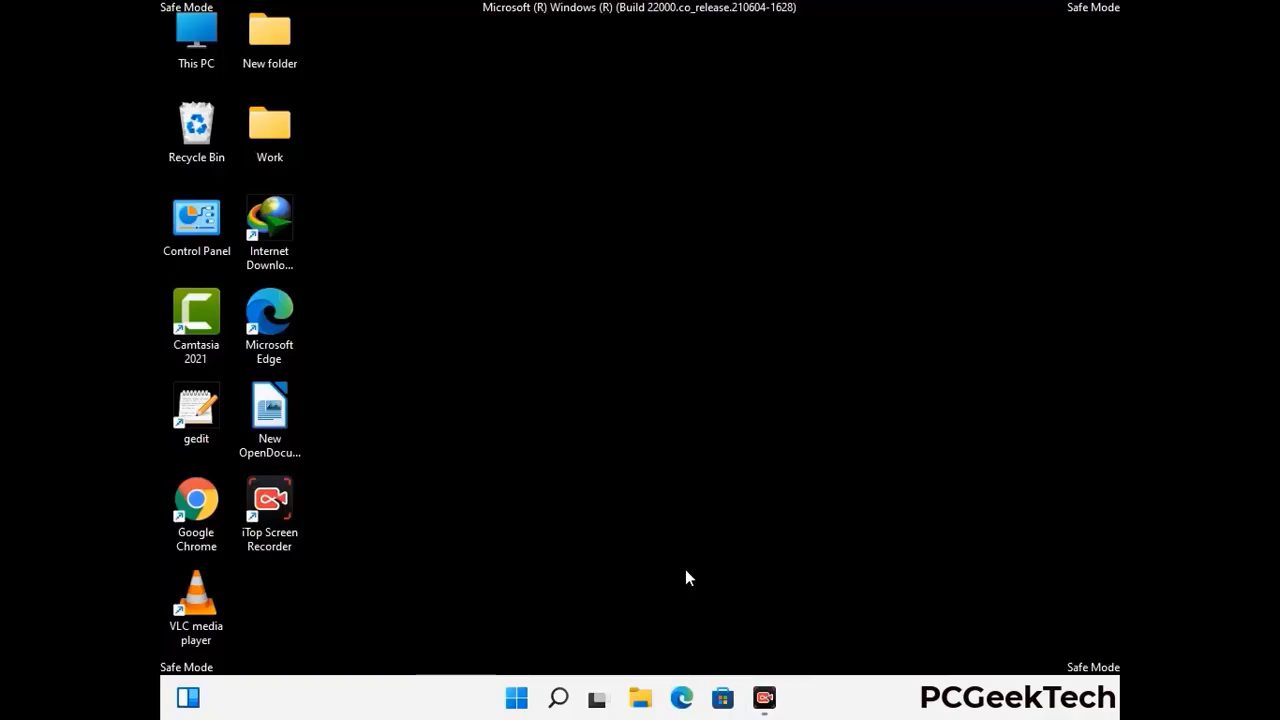
# - In File Explorer Options > View, show hidden files, folders and drives, then close Control Panel
pyautogui.doubleClick(197, 237)
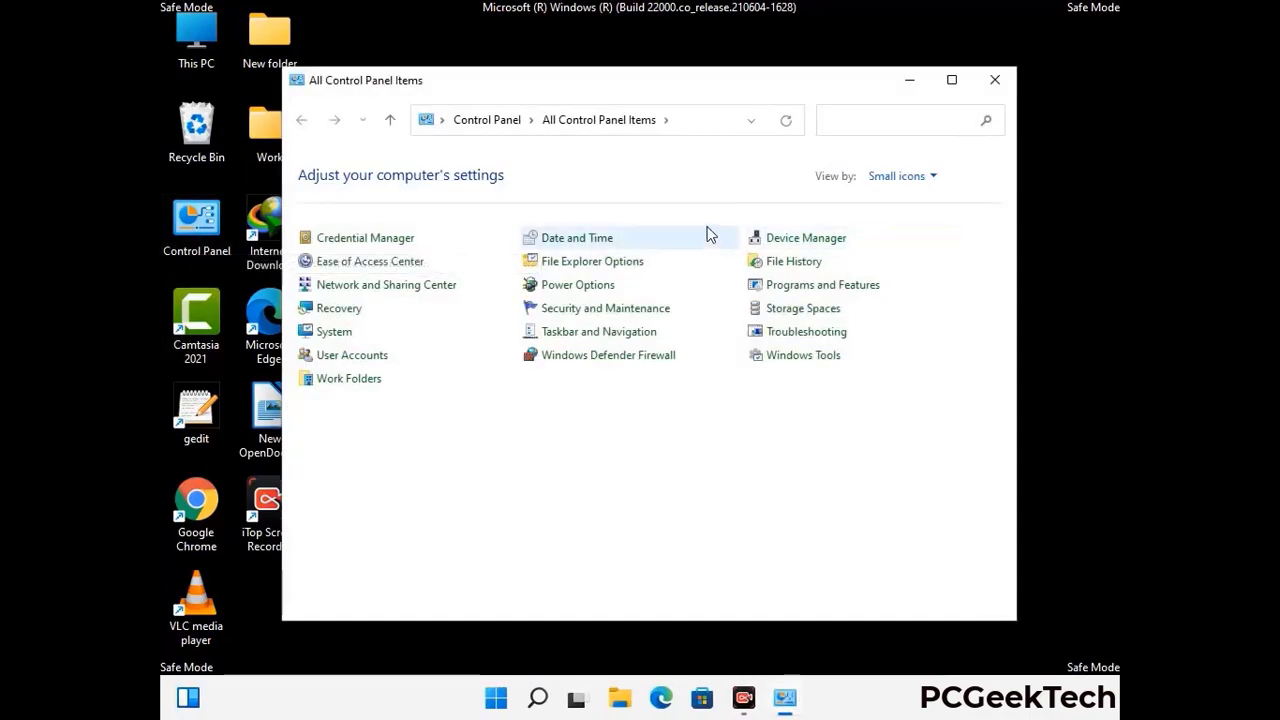
pyautogui.click(616, 263)
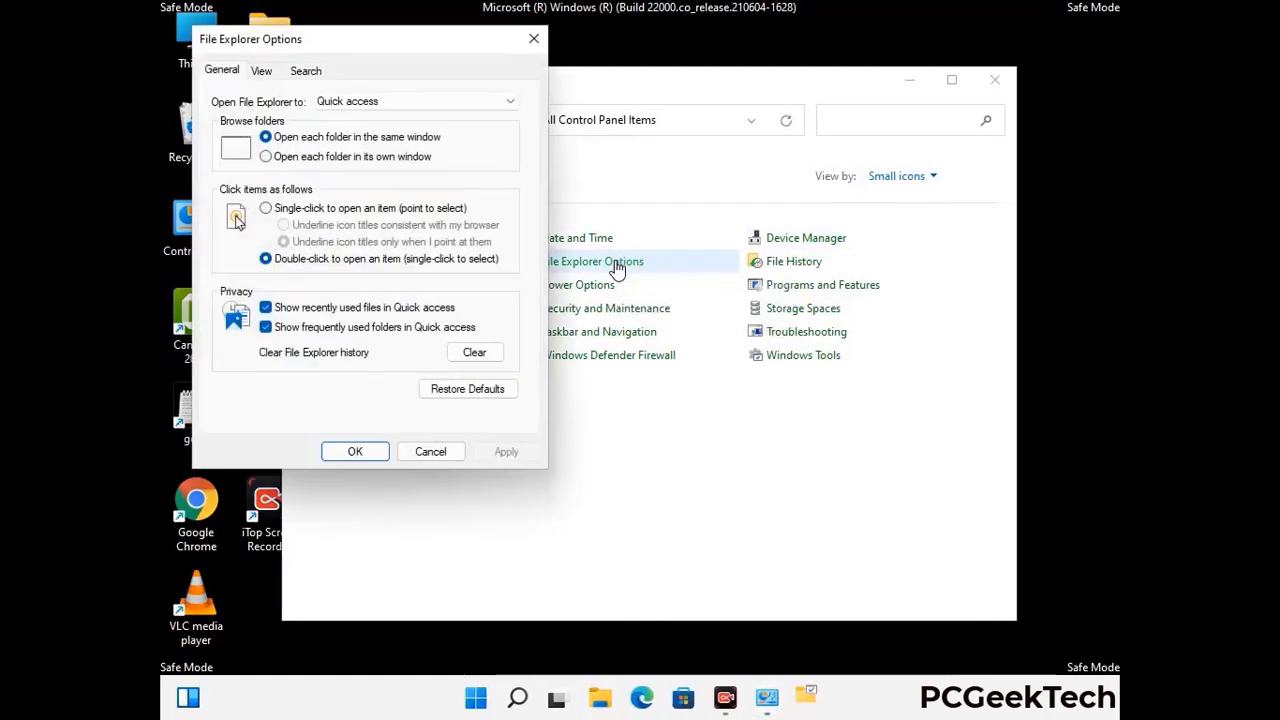
pyautogui.click(267, 70)
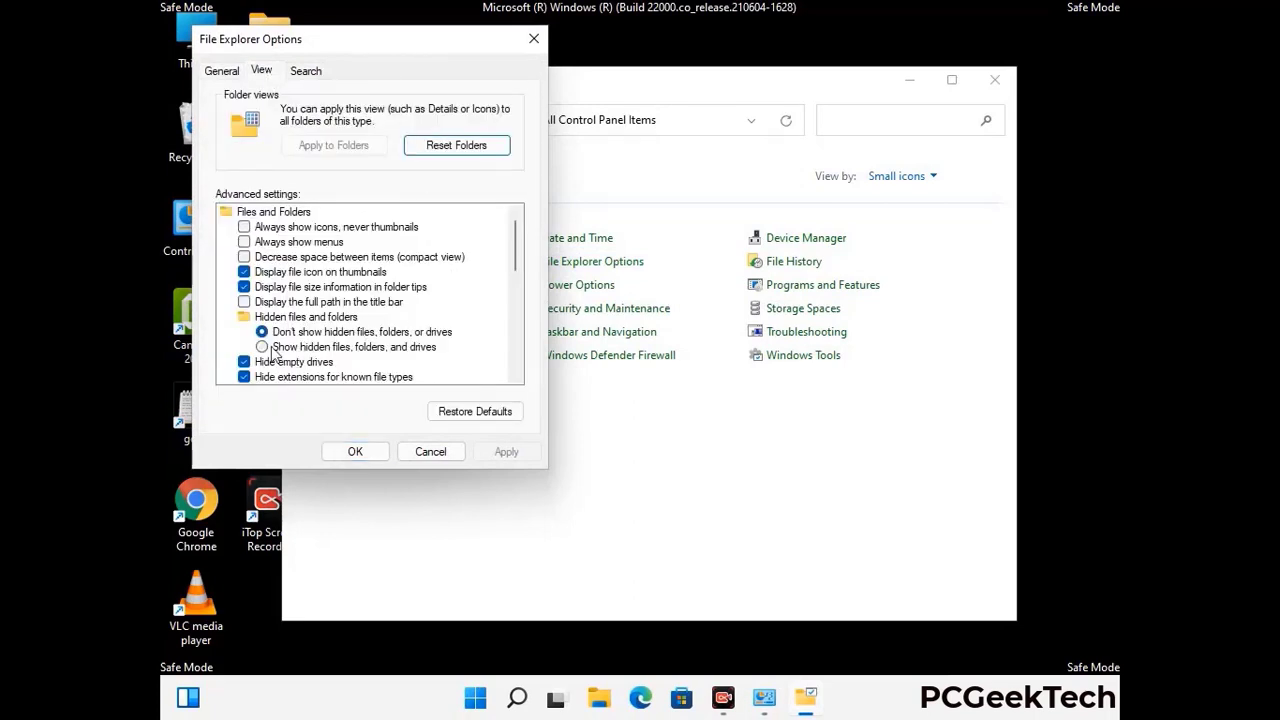
pyautogui.click(262, 347)
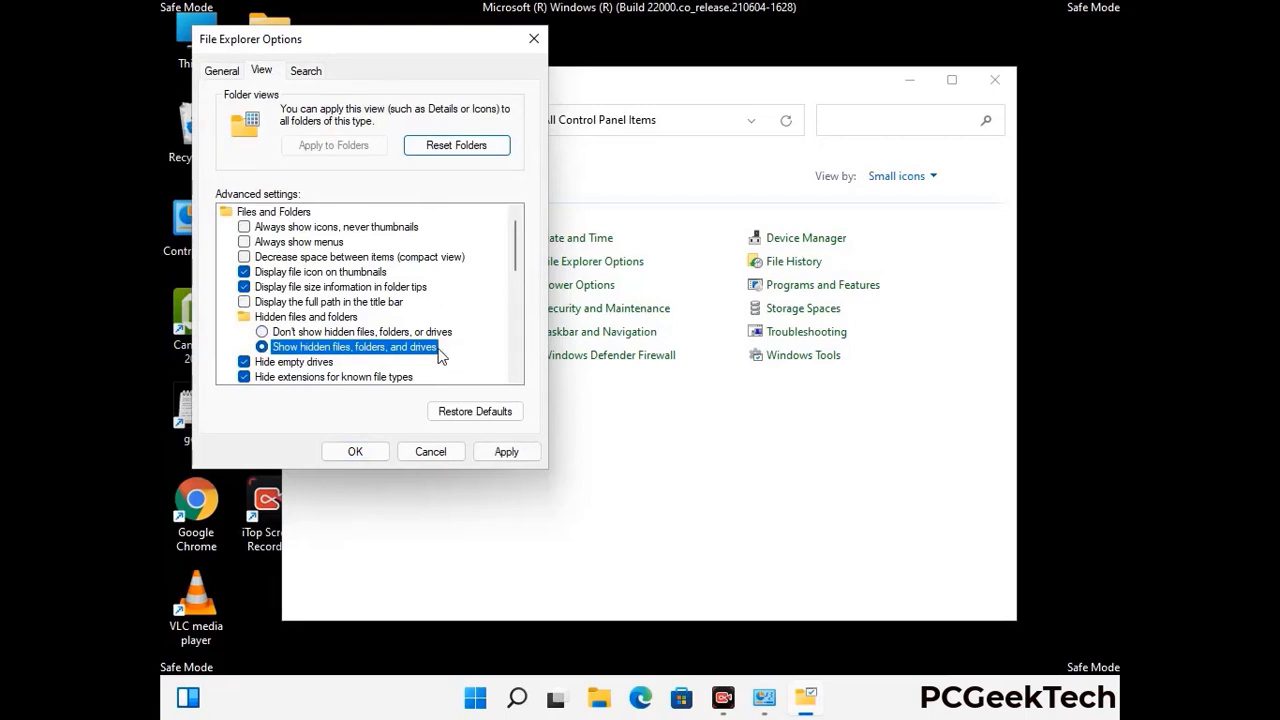
pyautogui.click(506, 452)
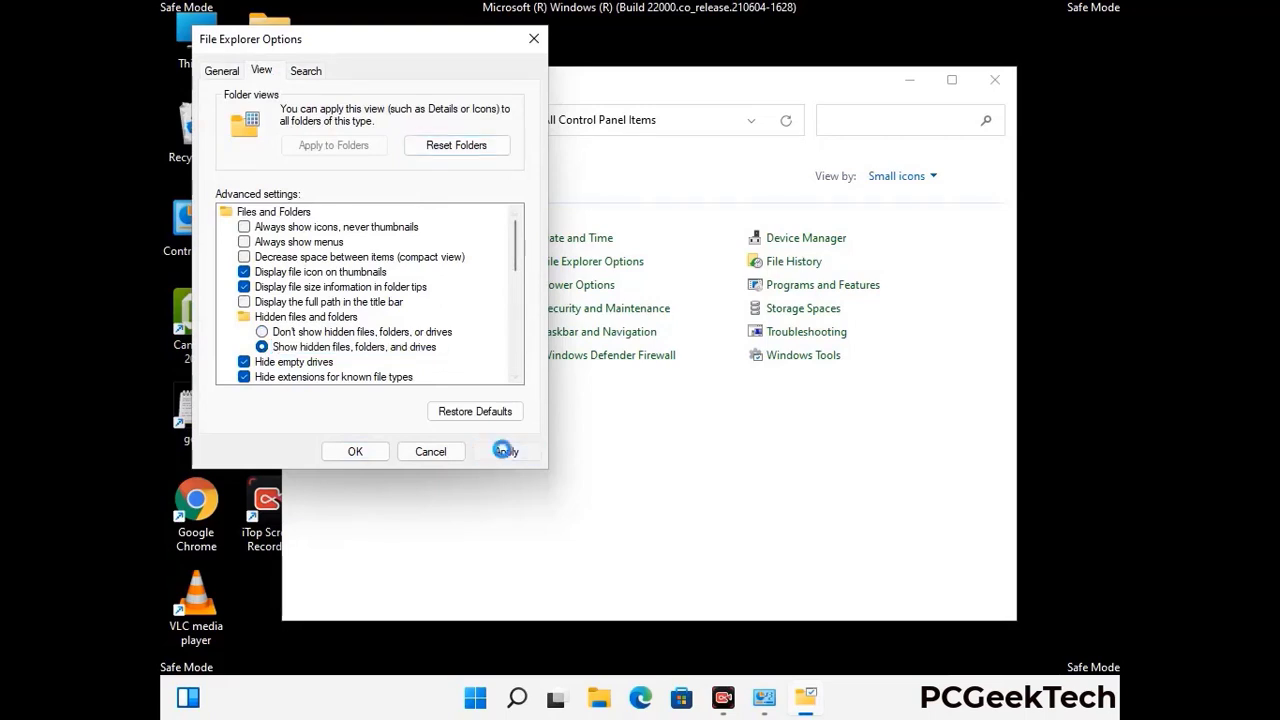
pyautogui.click(340, 454)
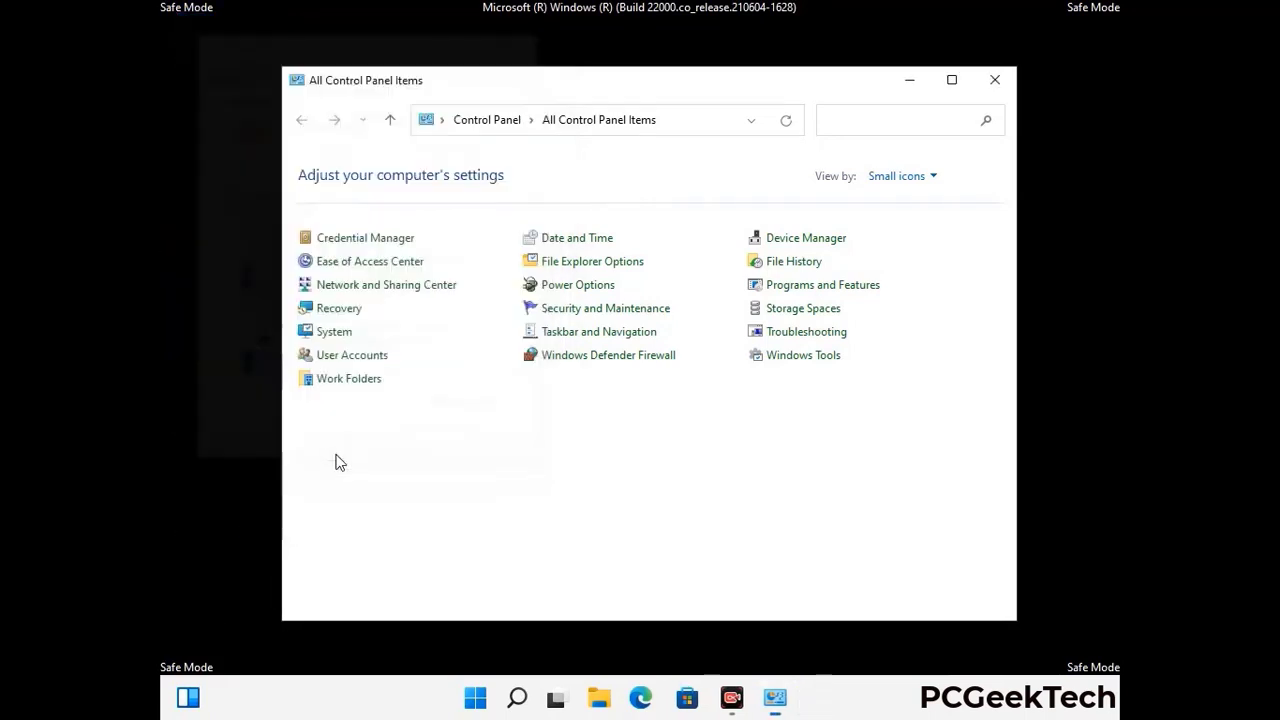
pyautogui.click(995, 80)
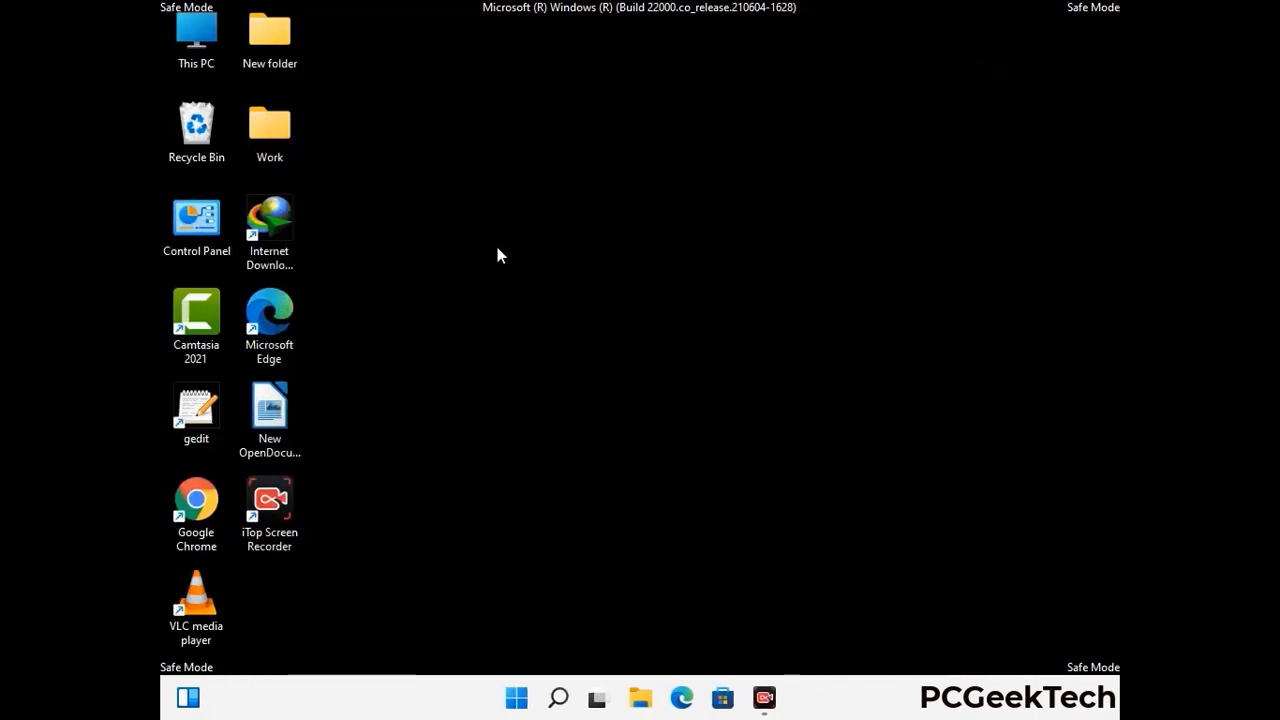
# - Browse from This PC to C:\Windows\System32\drivers\etc
pyautogui.doubleClick(190, 62)
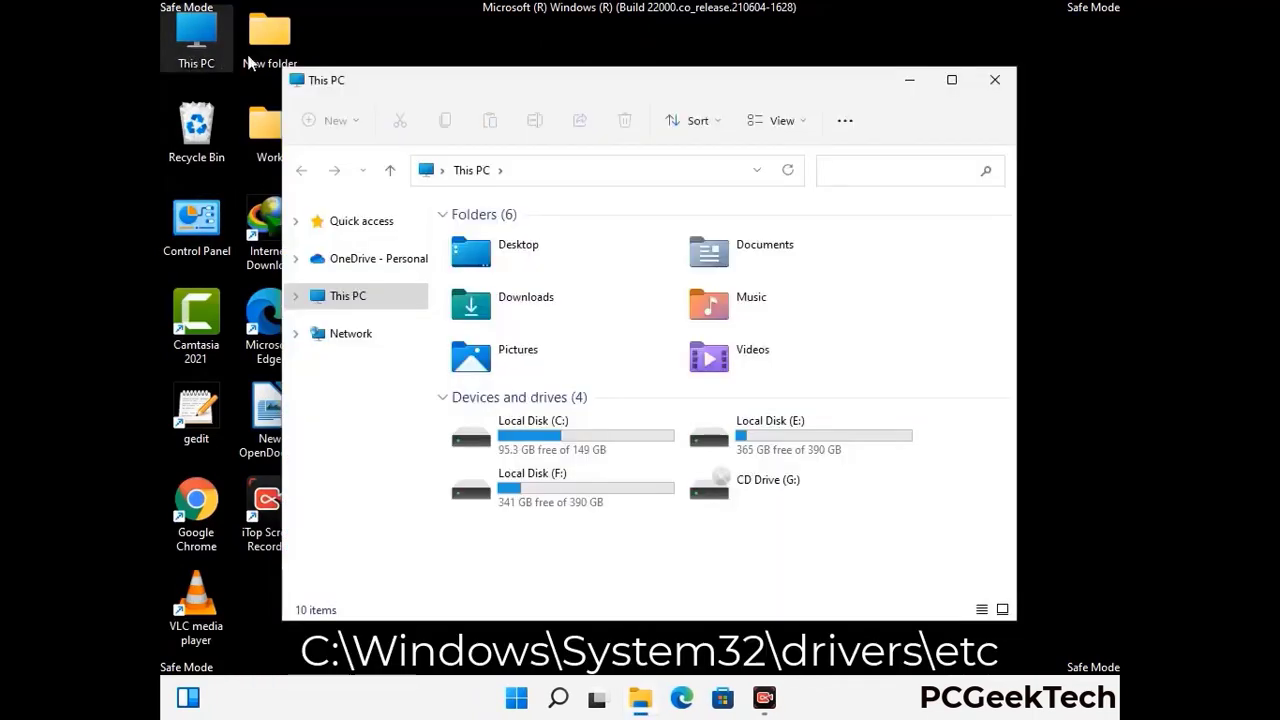
pyautogui.doubleClick(561, 440)
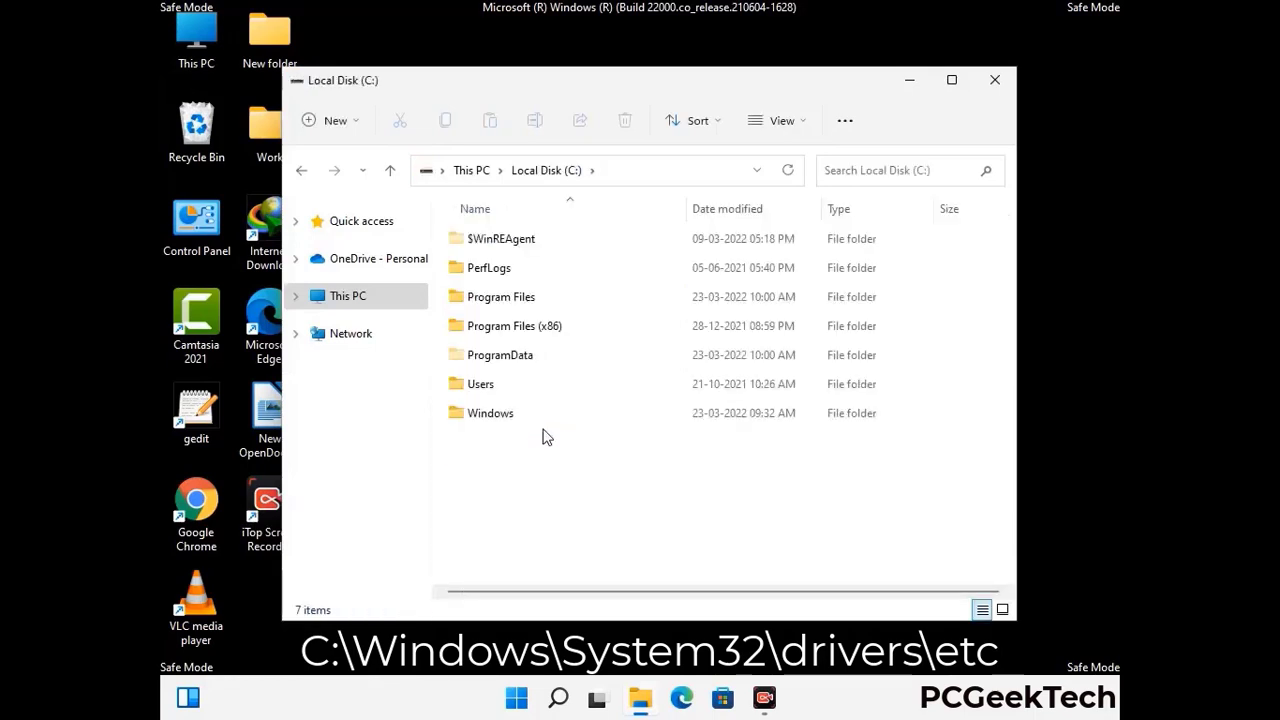
pyautogui.doubleClick(480, 420)
pyautogui.scroll(-6, 632, 432)
pyautogui.scroll(-12, 632, 432)
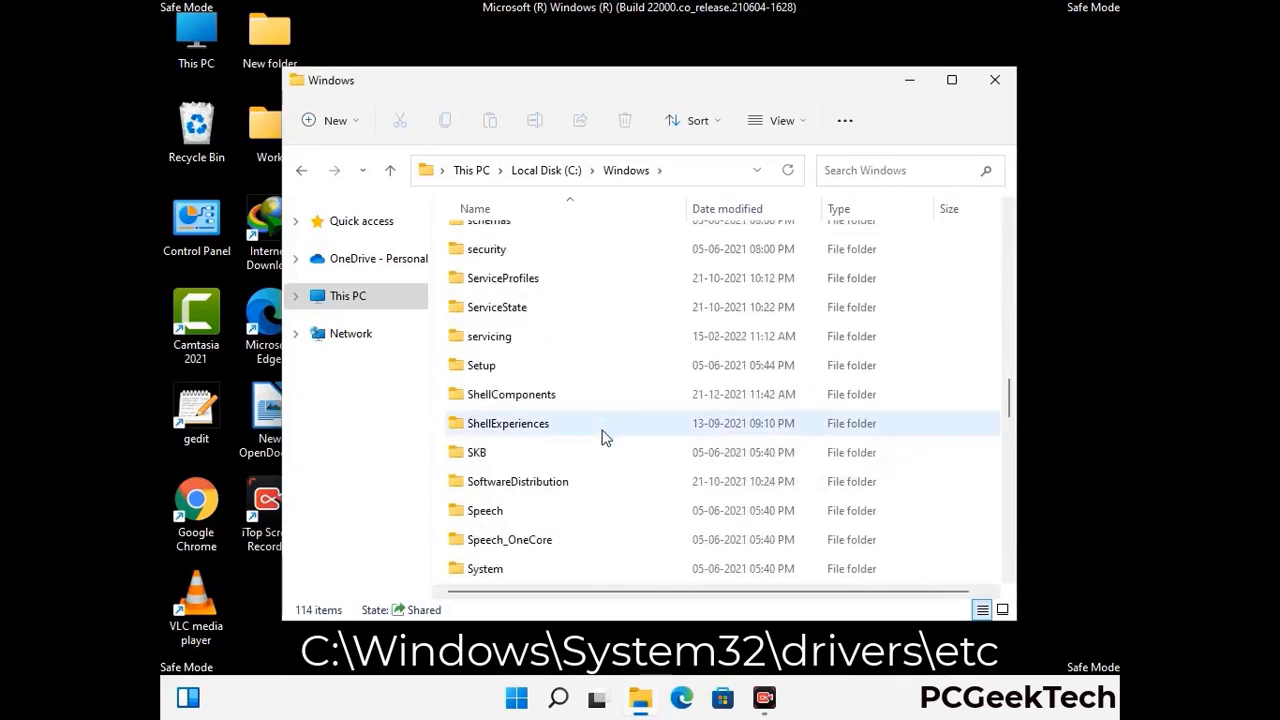
pyautogui.scroll(-2, 604, 436)
pyautogui.doubleClick(487, 423)
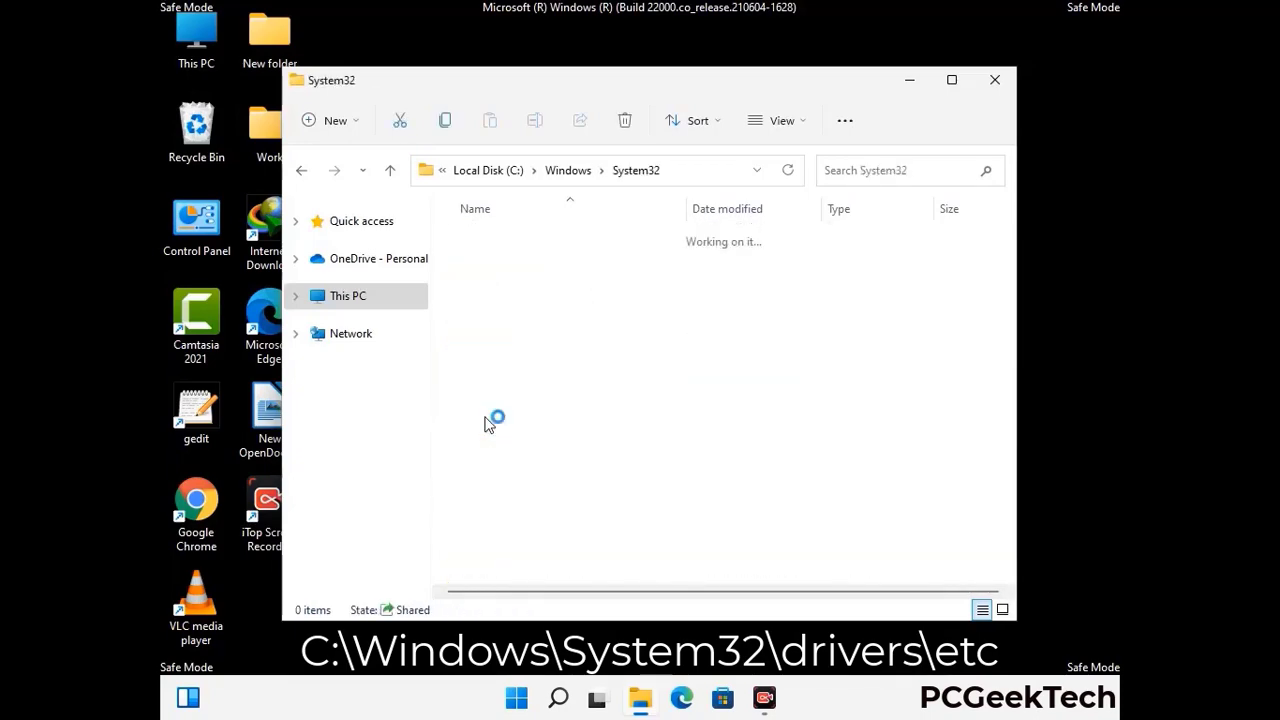
pyautogui.scroll(-5, 550, 435)
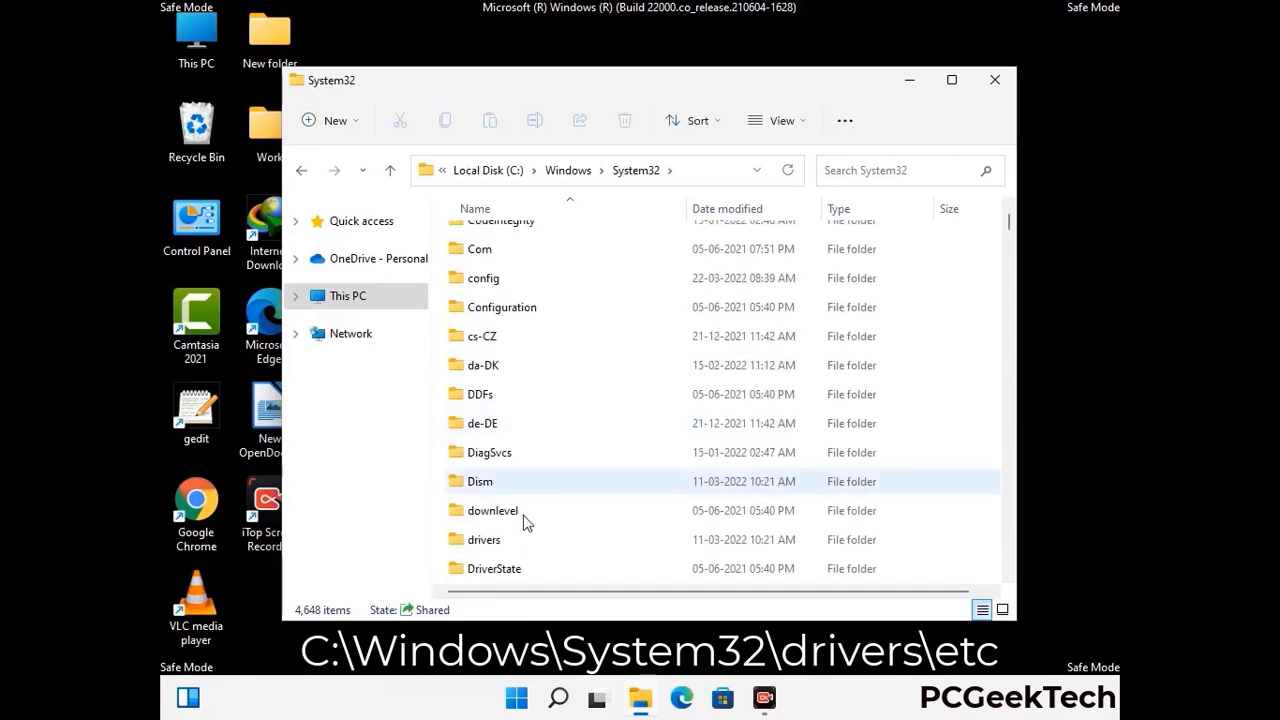
pyautogui.doubleClick(490, 541)
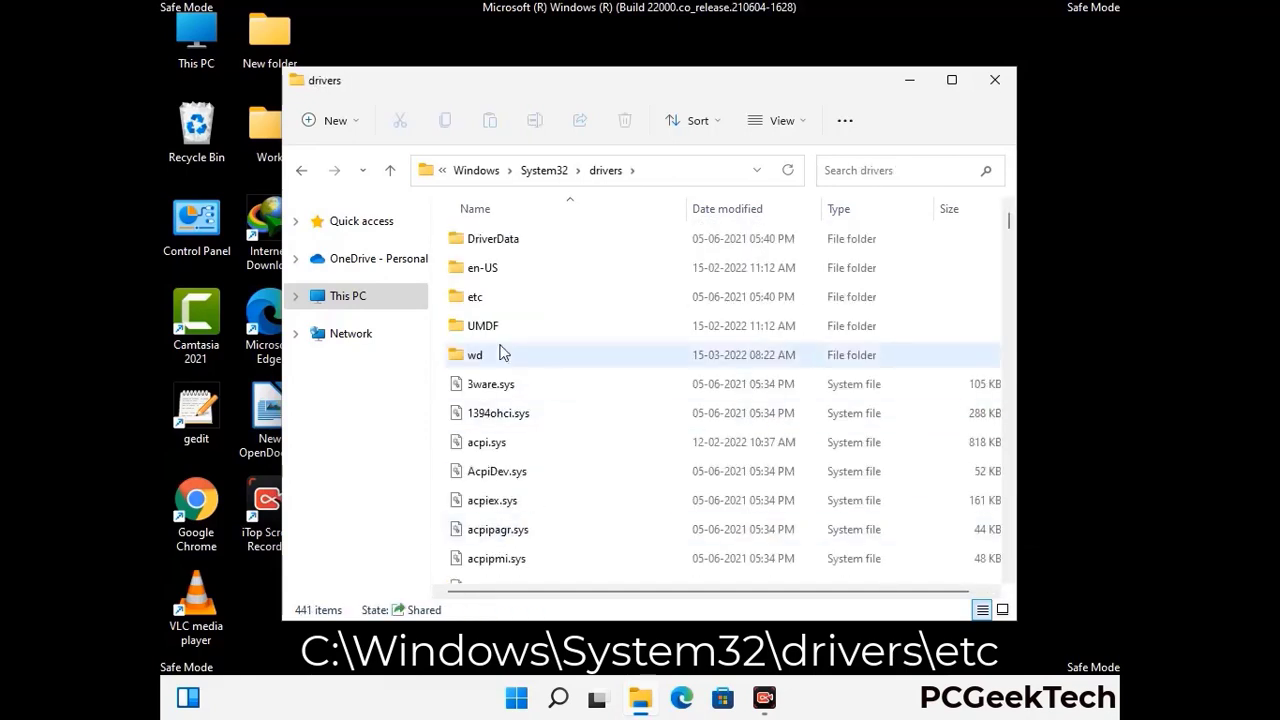
pyautogui.doubleClick(476, 298)
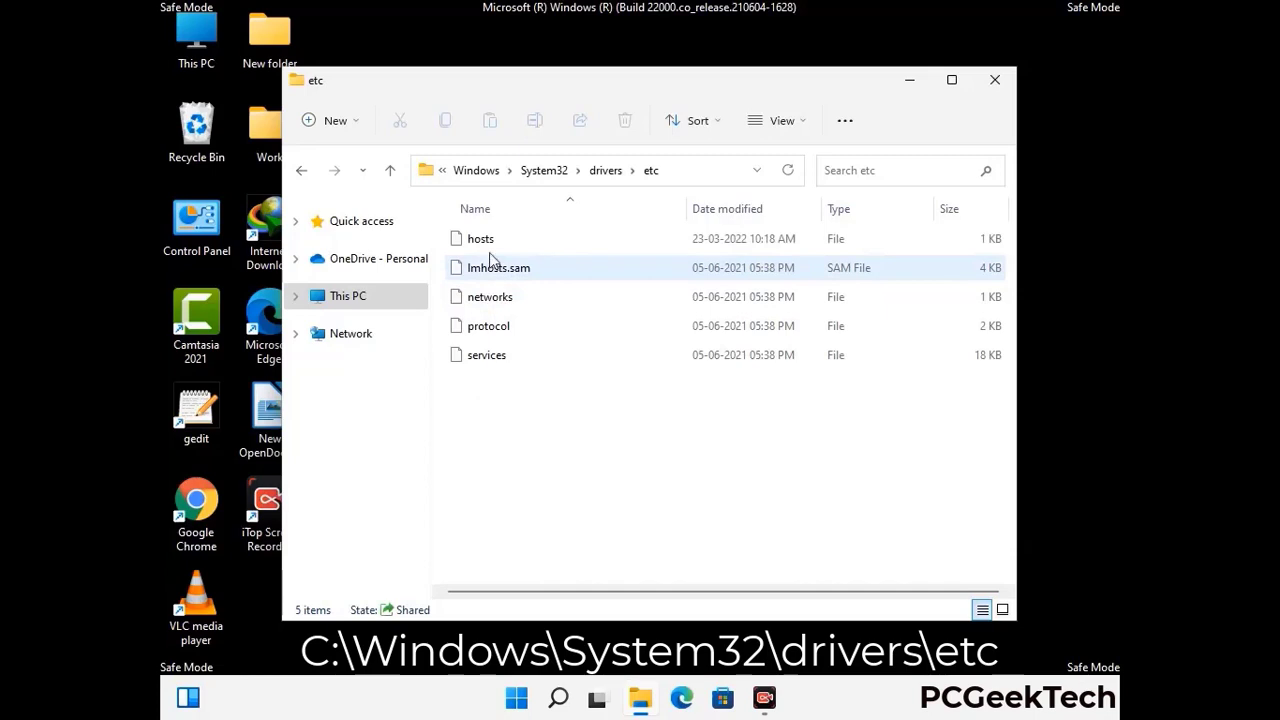
# - Open the hosts file with Notepad
pyautogui.click(485, 240)
pyautogui.doubleClick(490, 246)
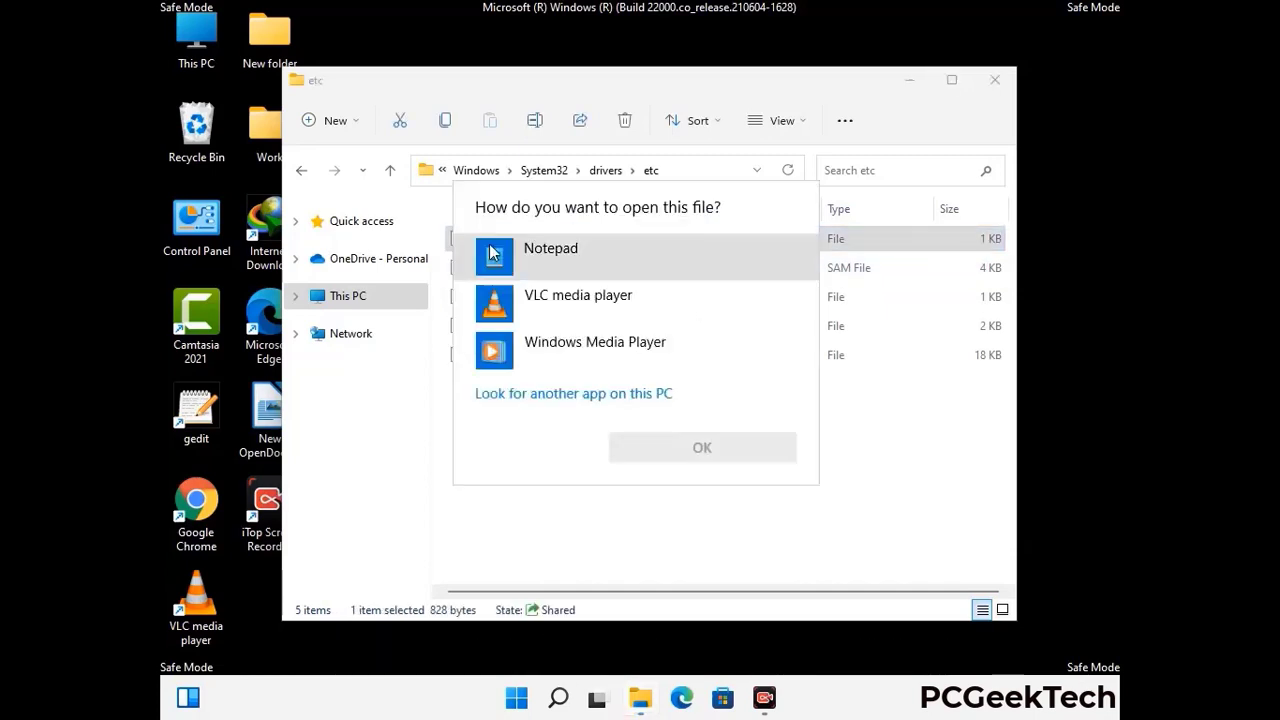
pyautogui.click(580, 256)
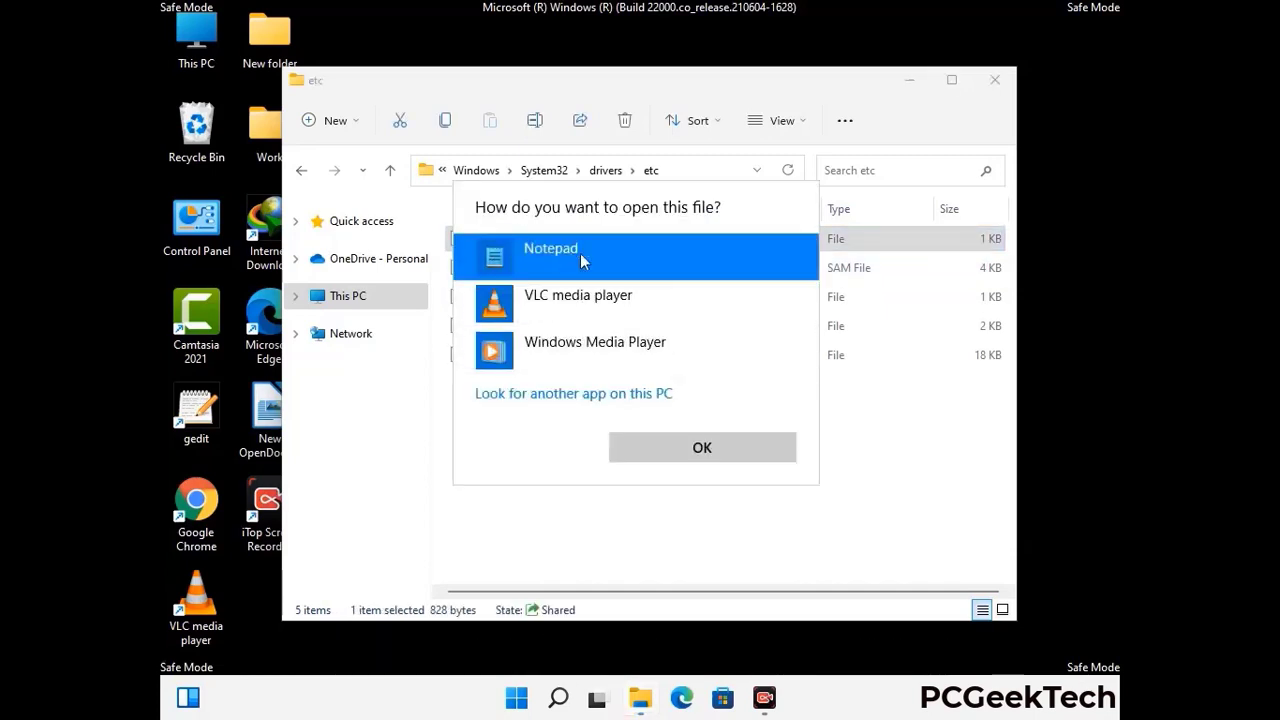
pyautogui.click(706, 448)
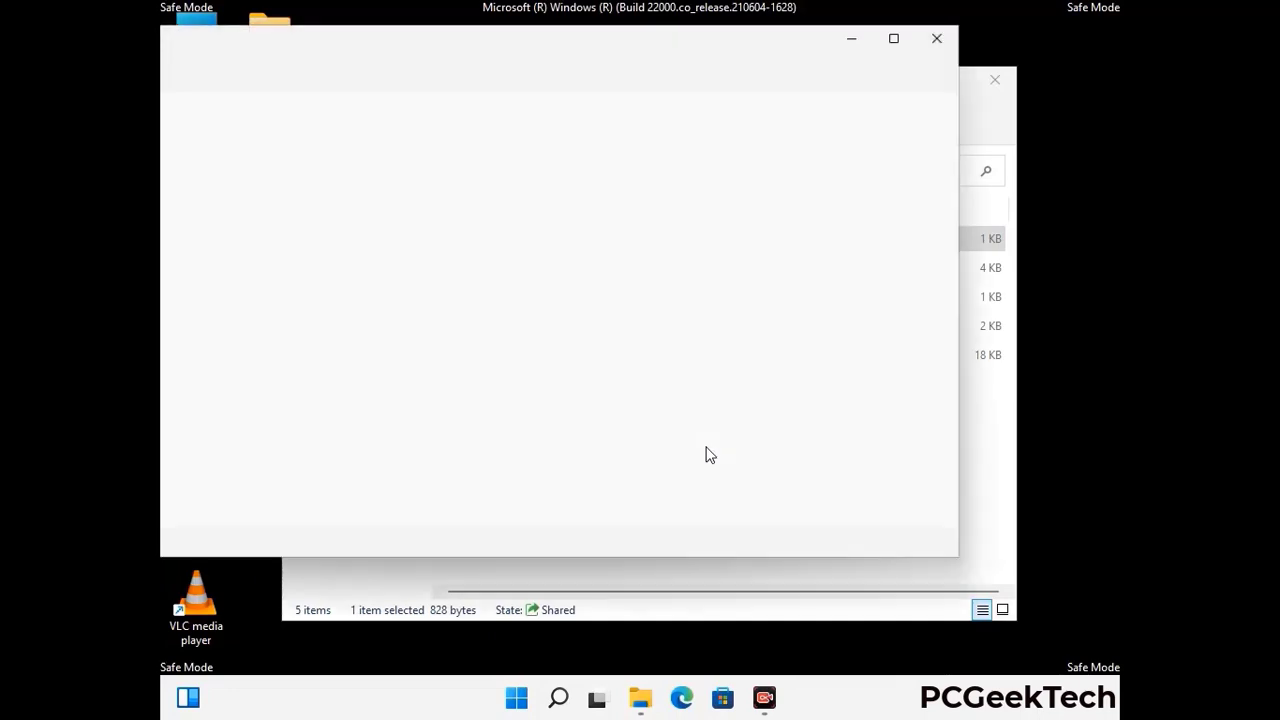
# - Add an empty line after the last localhost line and save the hosts file
pyautogui.moveTo(555, 55); pyautogui.dragTo(668, 57)
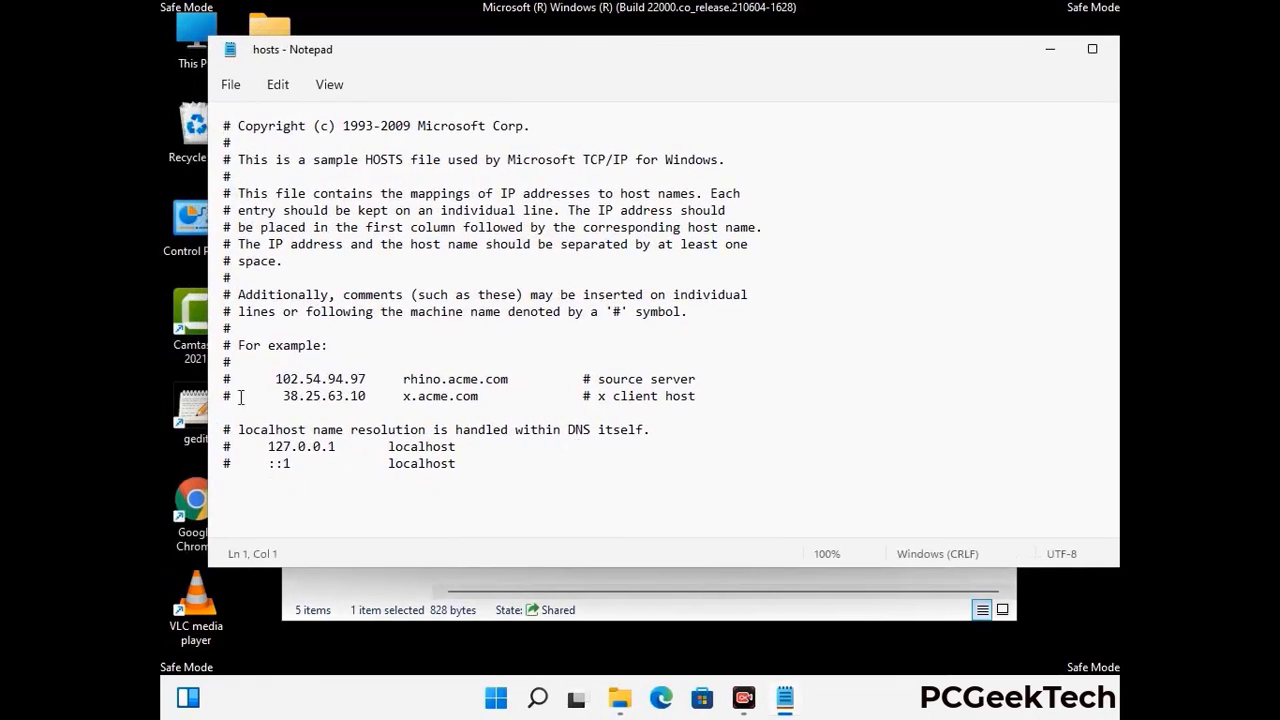
pyautogui.click(479, 470)
pyautogui.press('Return')
pyautogui.scroll(-1, 400, 470)
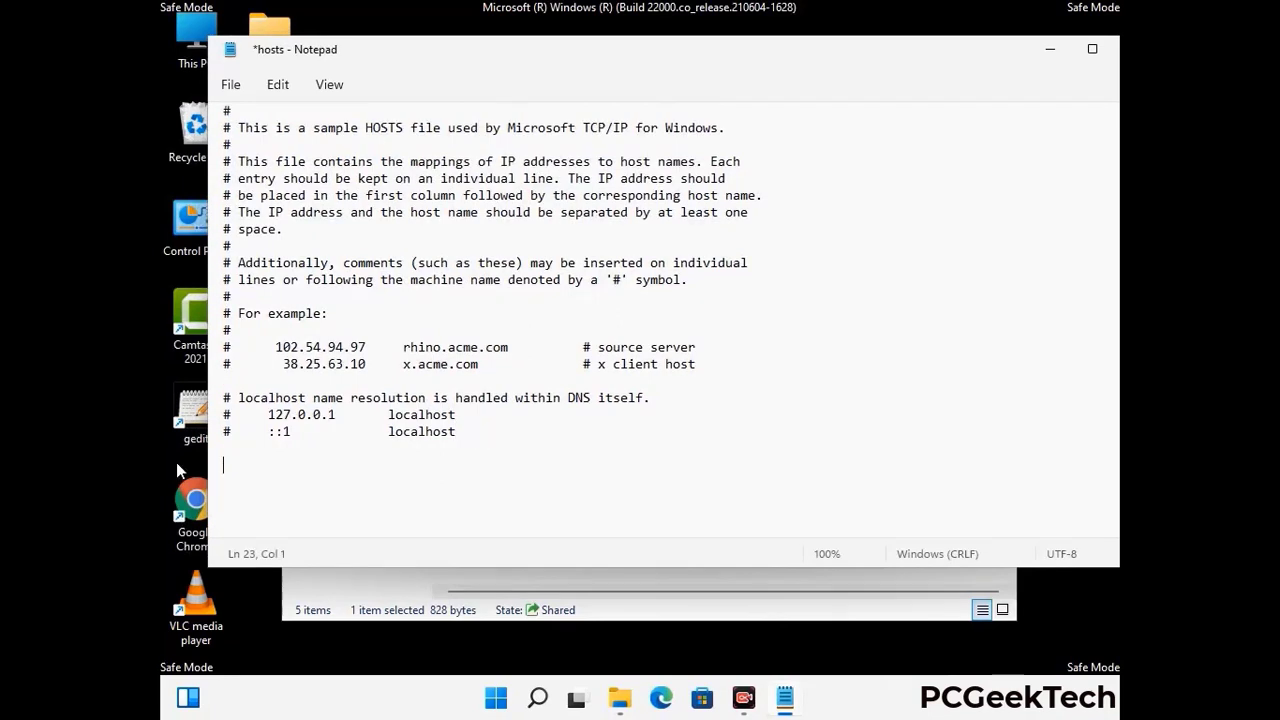
pyautogui.click(230, 85)
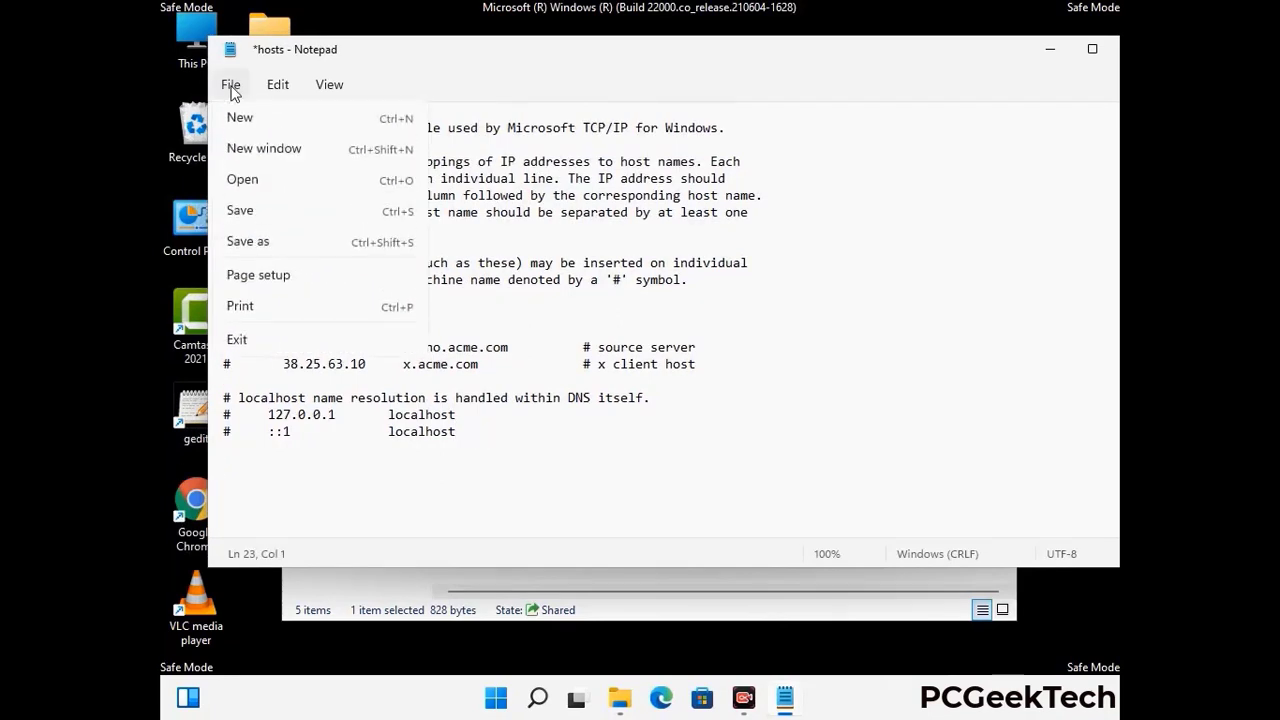
pyautogui.click(240, 212)
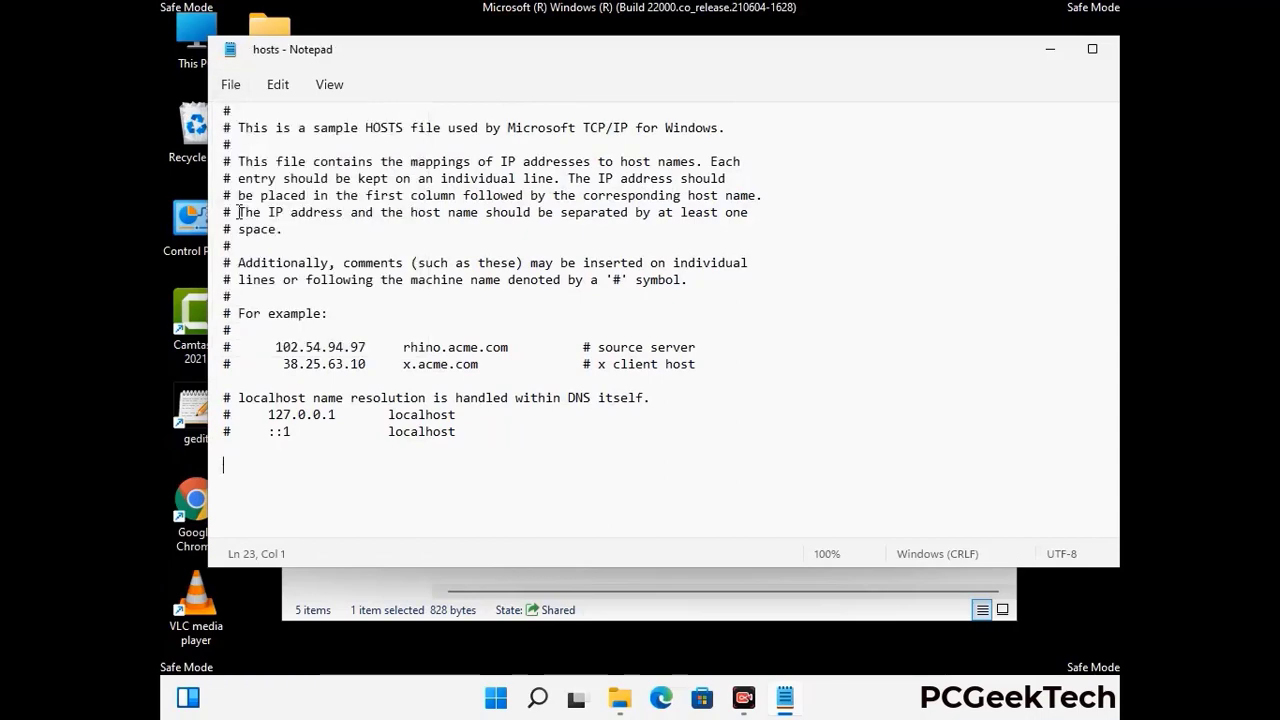
# - Close Notepad and the etc folder window
pyautogui.moveTo(964, 56); pyautogui.dragTo(822, 58)
pyautogui.click(988, 54)
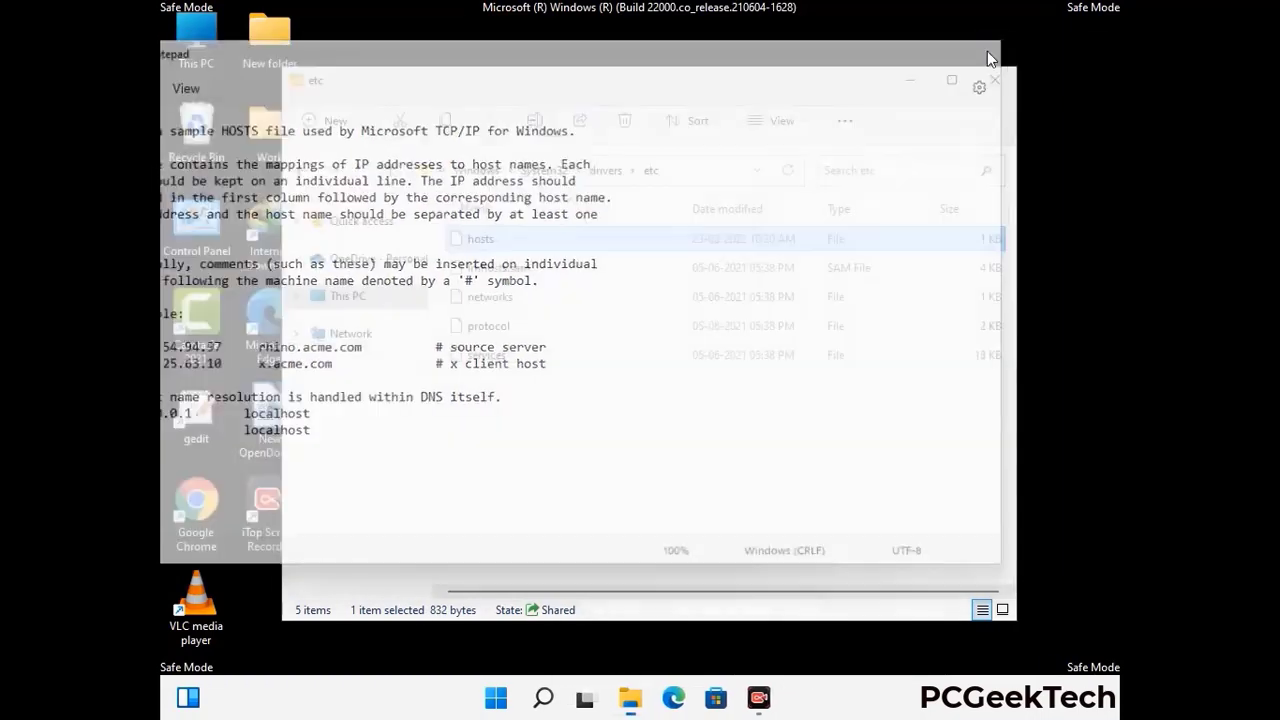
pyautogui.click(996, 76)
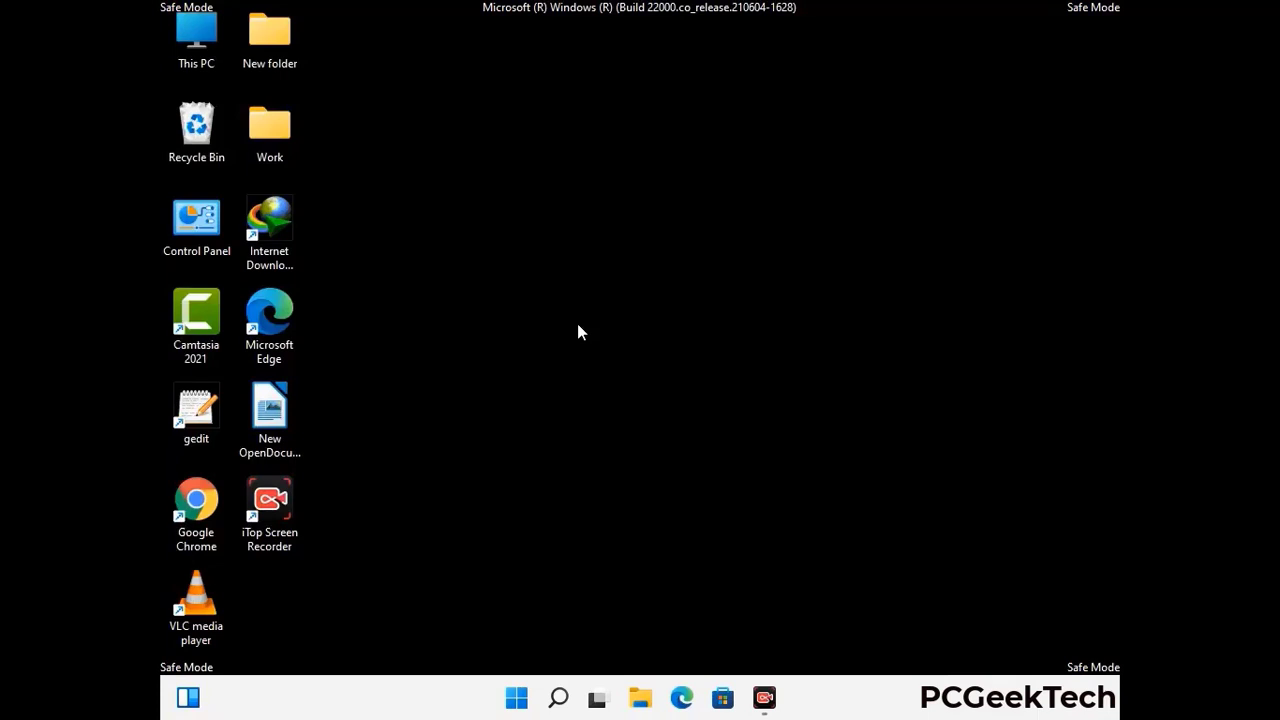
# - Open the AppData Roaming folder with %appdata% from the Run dialog
pyautogui.press('super+r')
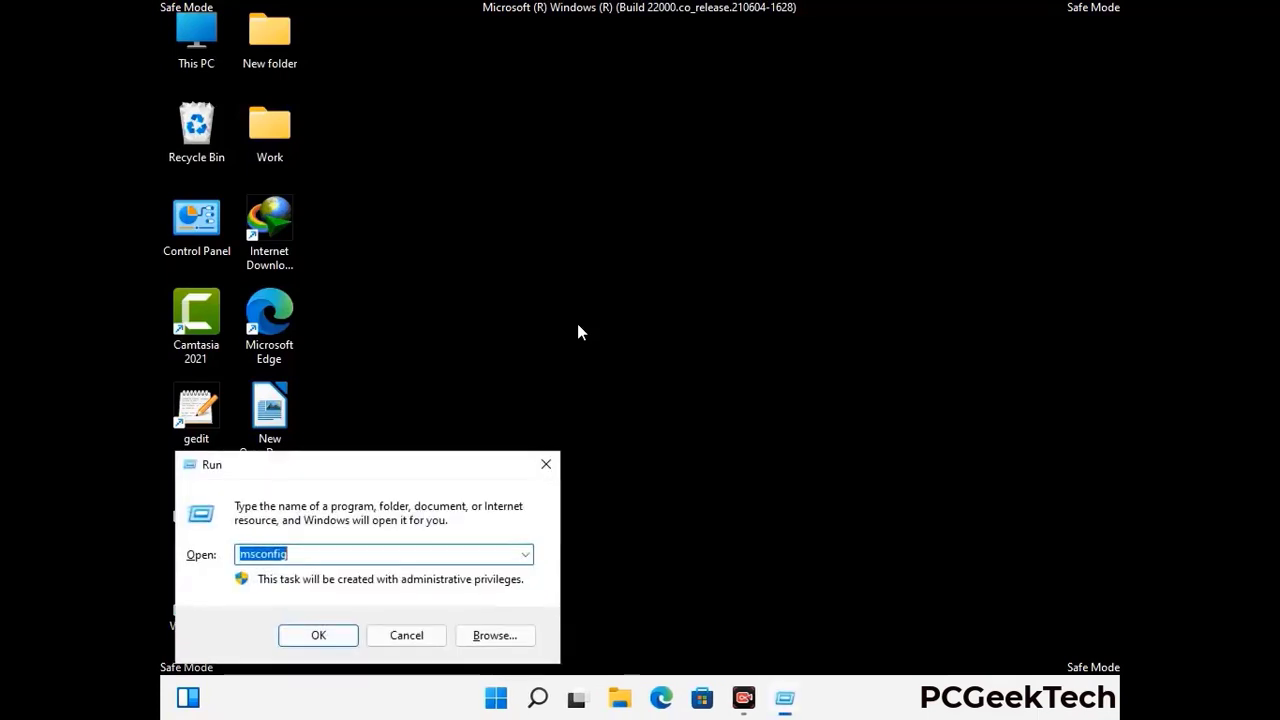
pyautogui.moveTo(369, 464); pyautogui.dragTo(597, 200)
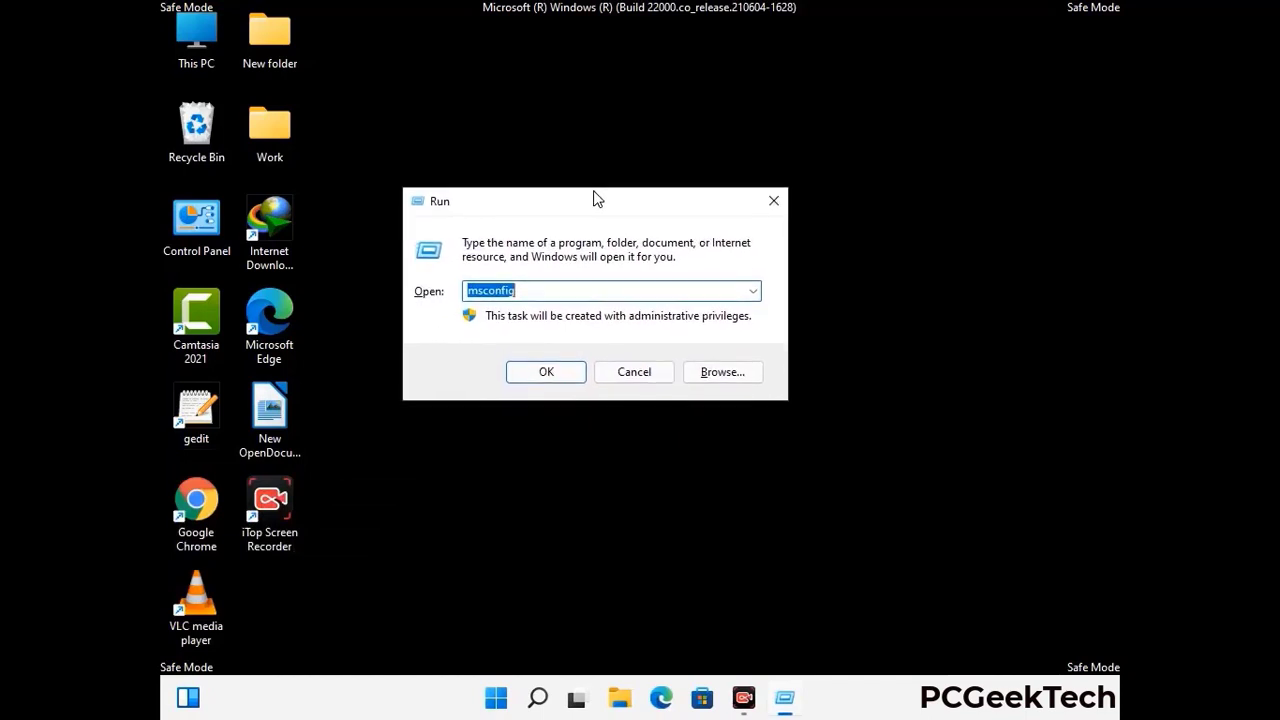
pyautogui.write('%')
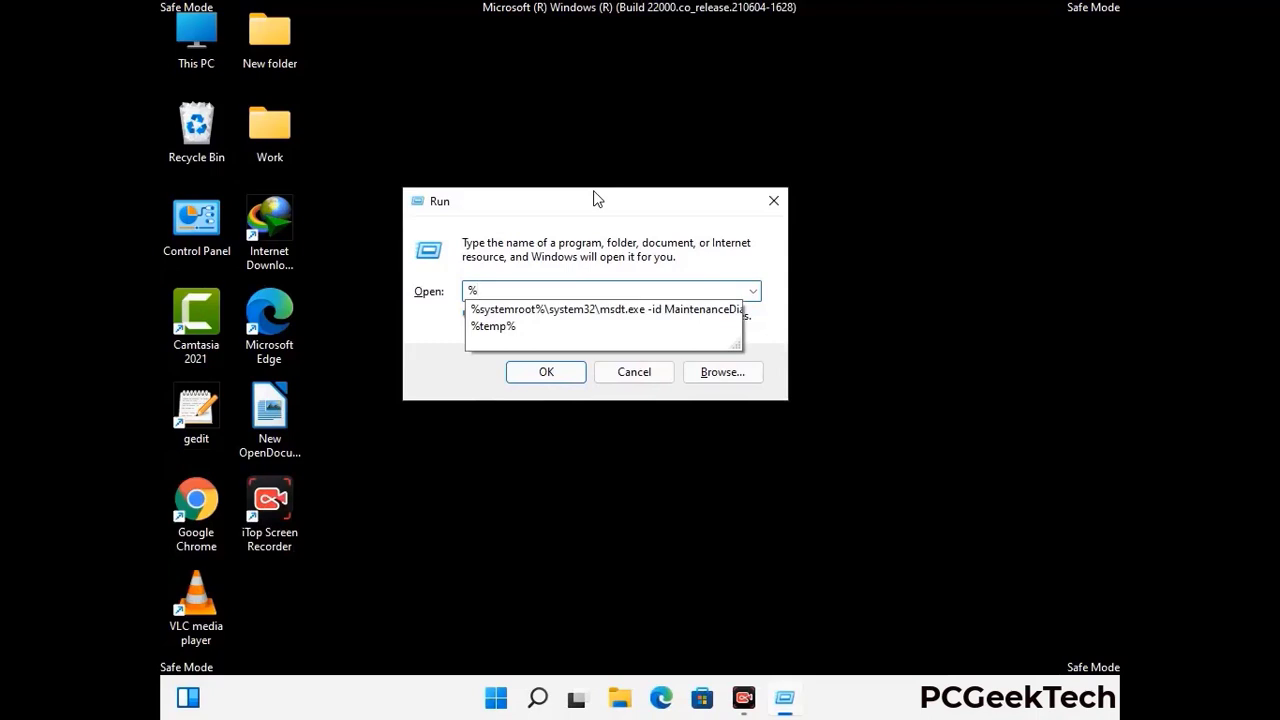
pyautogui.write('appdata%')
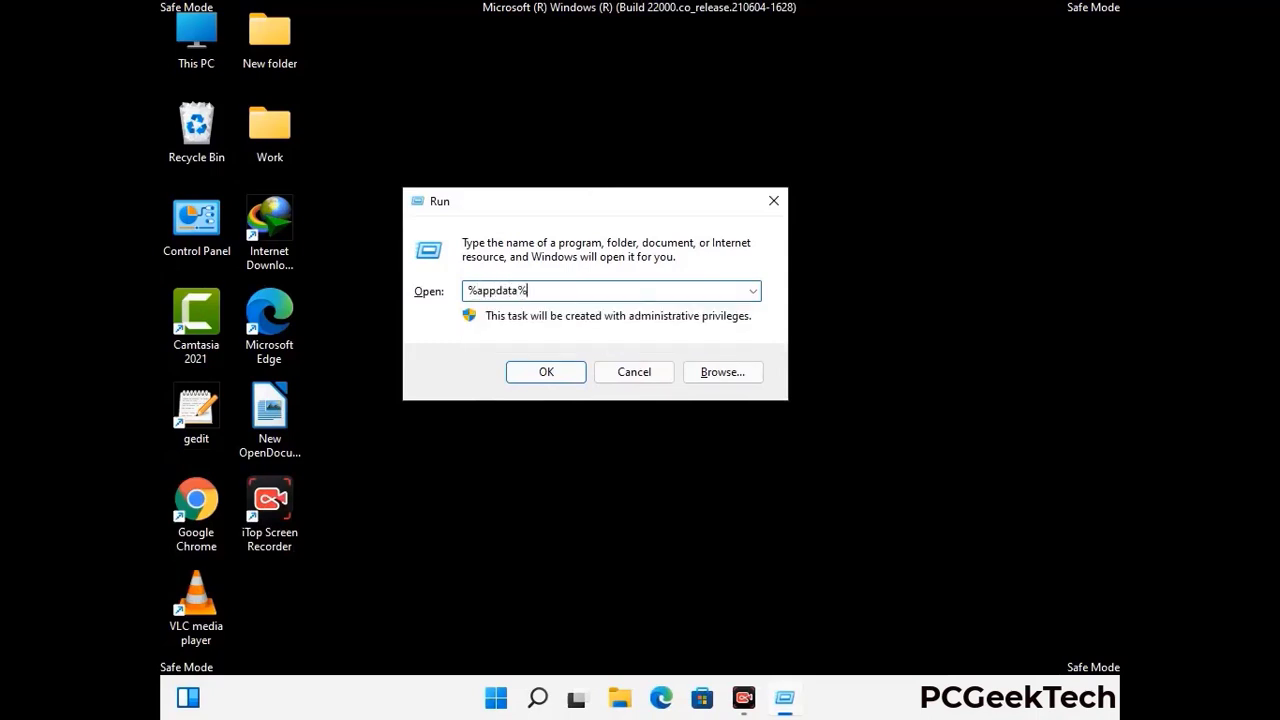
pyautogui.press('Return')
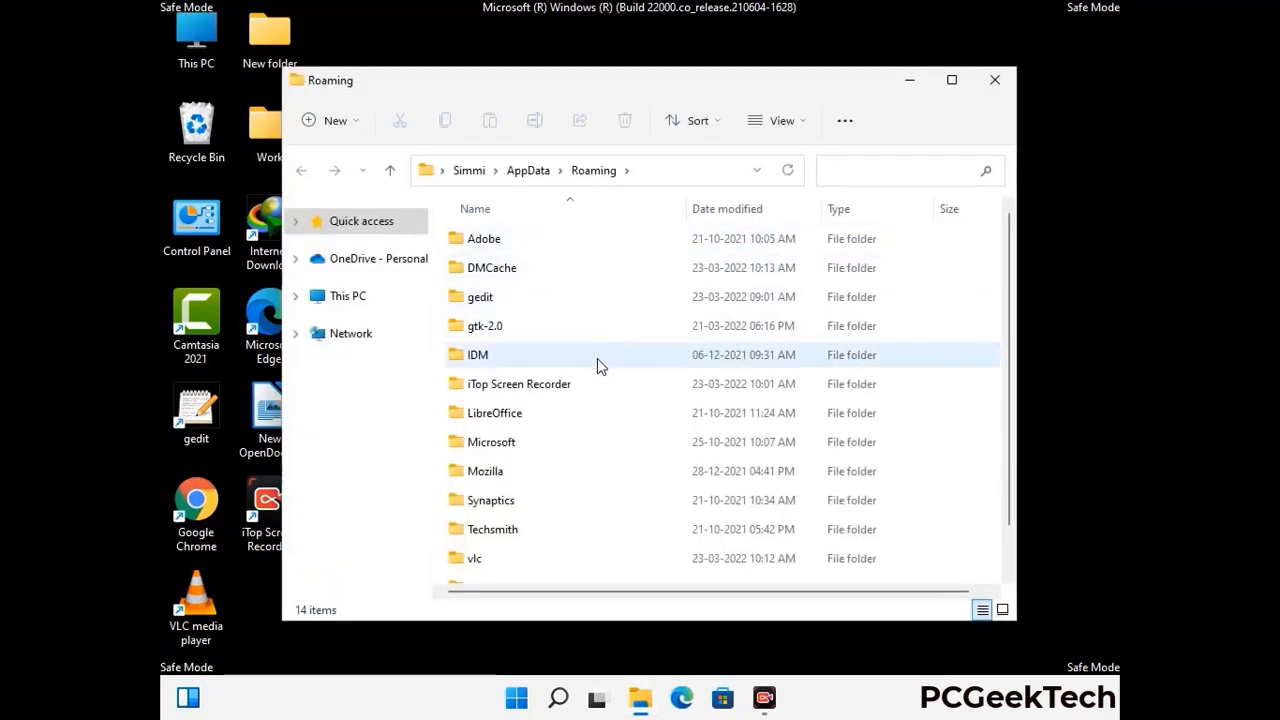
# - Delete the Zoom folder from Roaming and close the window
pyautogui.scroll(-1, 600, 360)
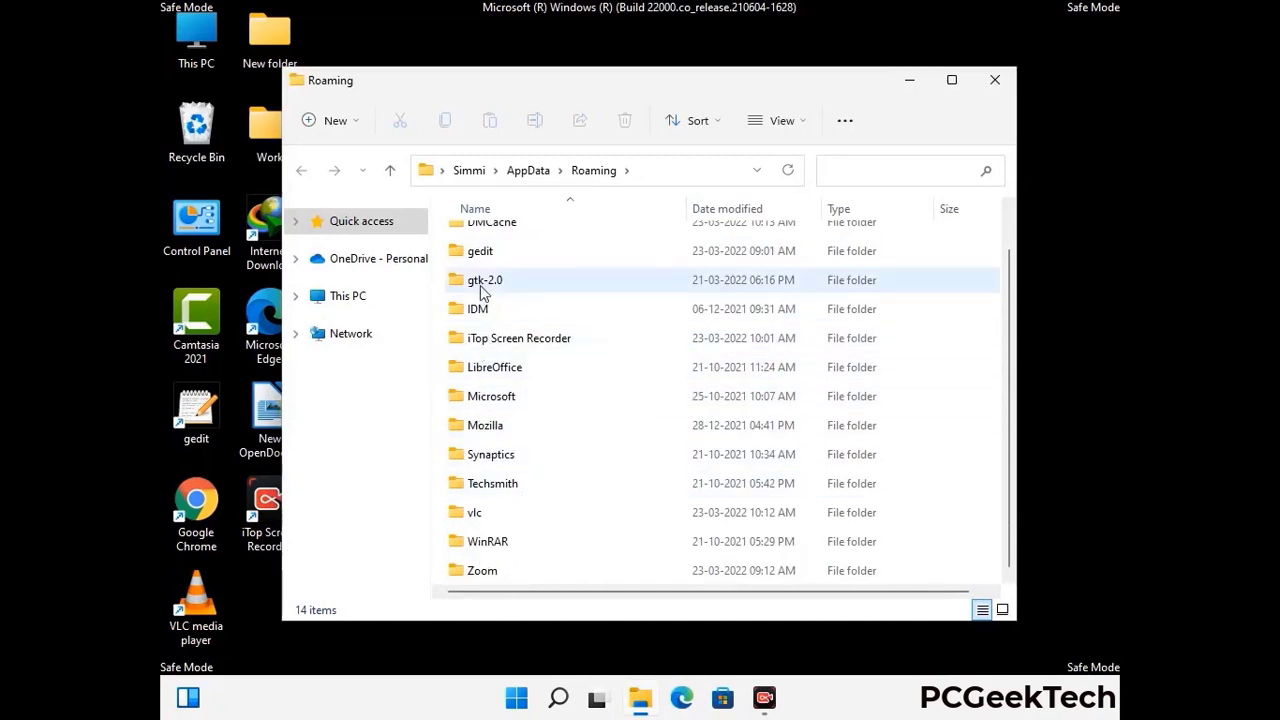
pyautogui.scroll(1, 490, 300)
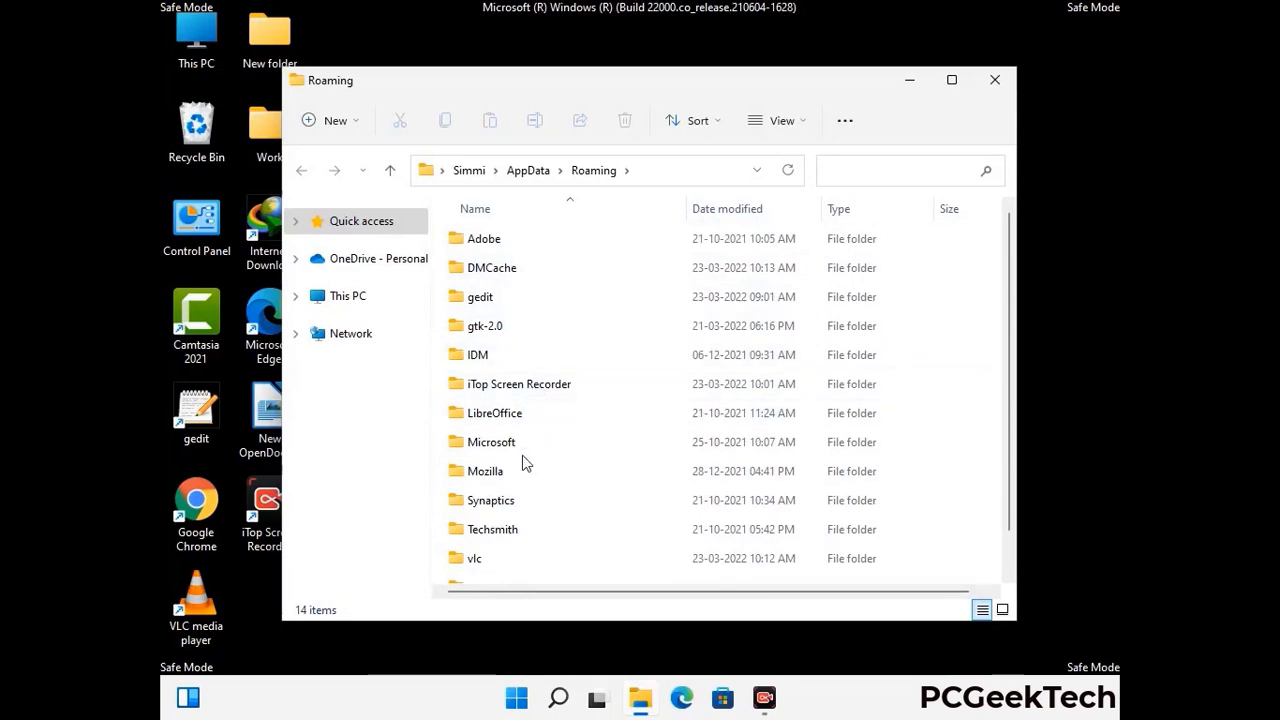
pyautogui.scroll(-1, 523, 466)
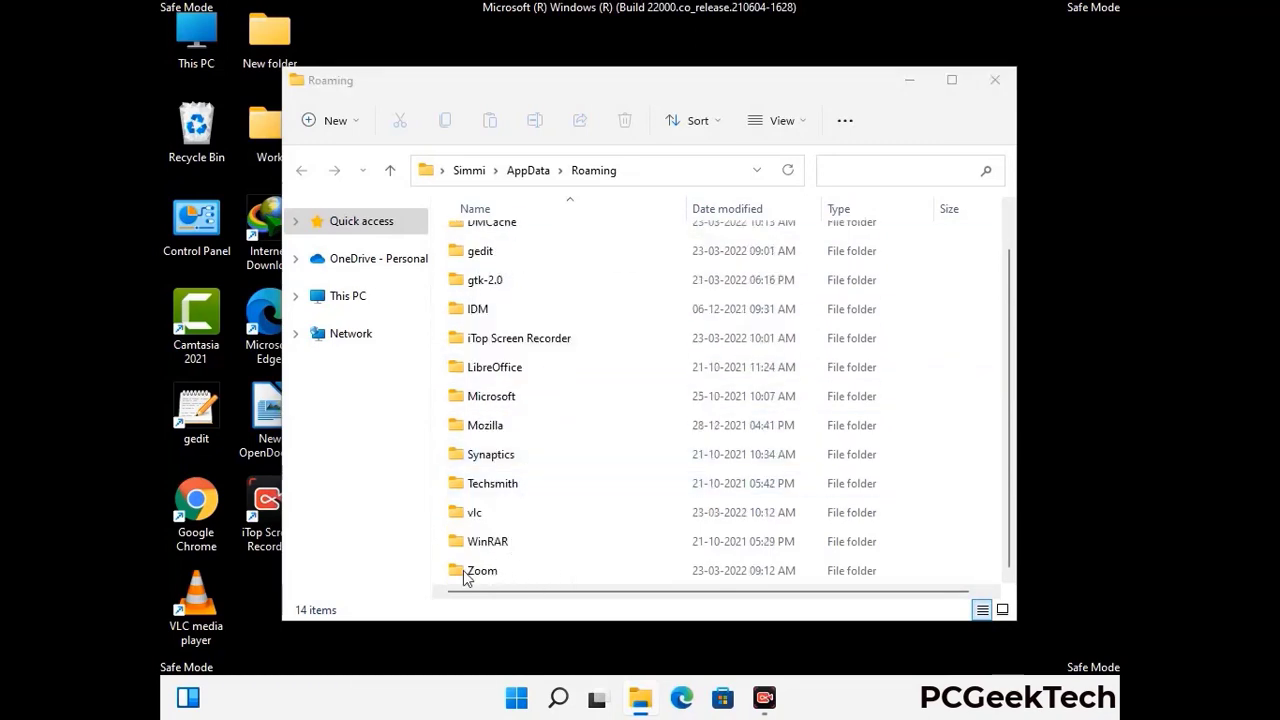
pyautogui.click(716, 566)
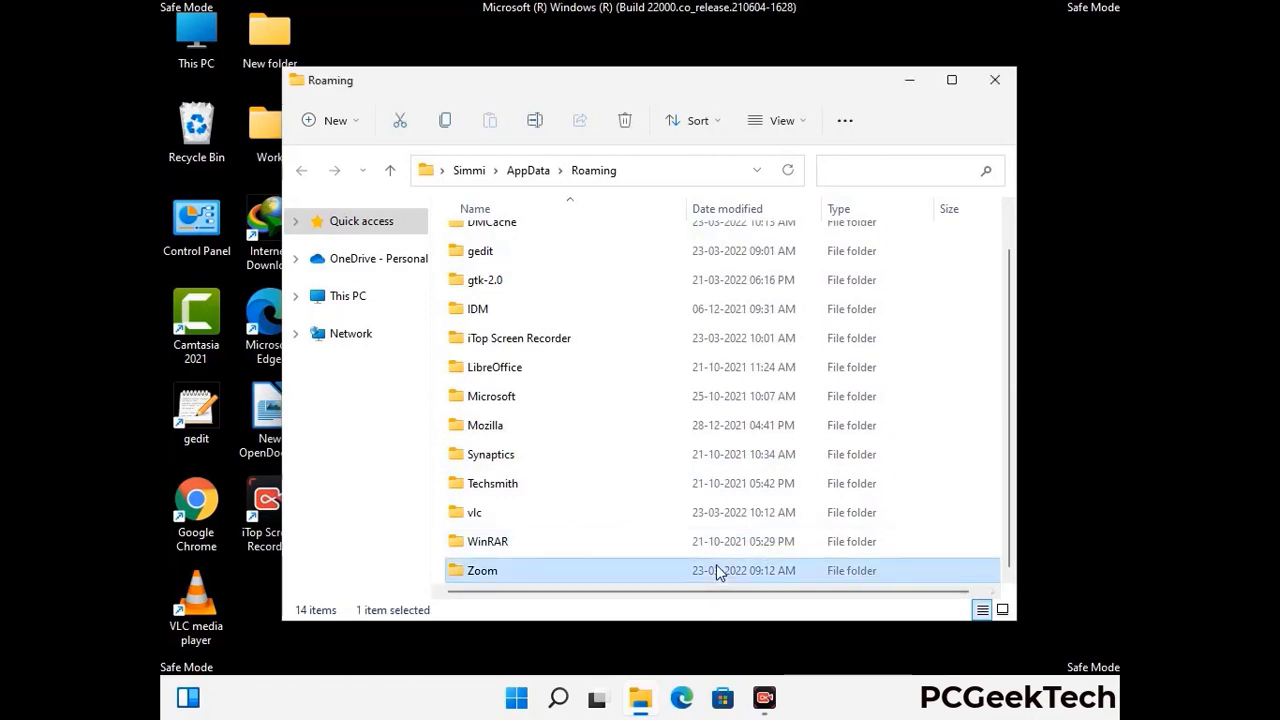
pyautogui.click(625, 121)
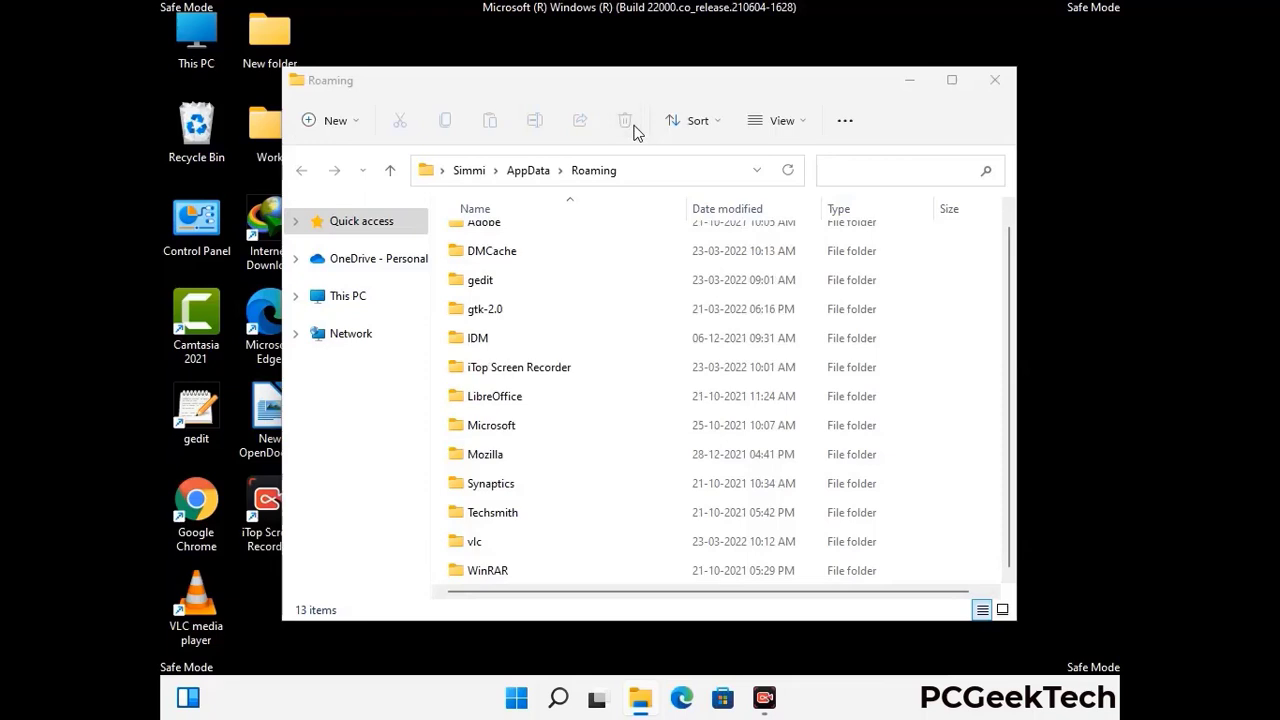
pyautogui.click(993, 84)
pyautogui.click(994, 82)
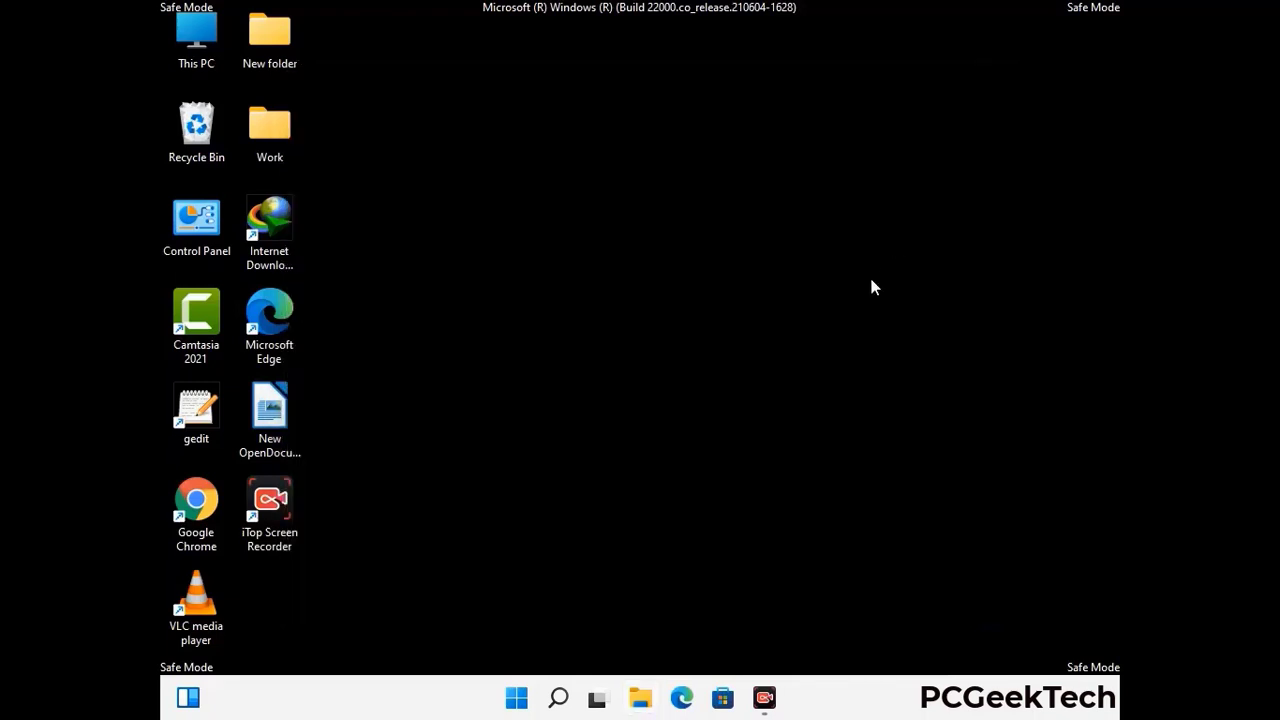
# - Run %LocalAppData% to open AppData\Local, showing 23 items
pyautogui.press('super+r')
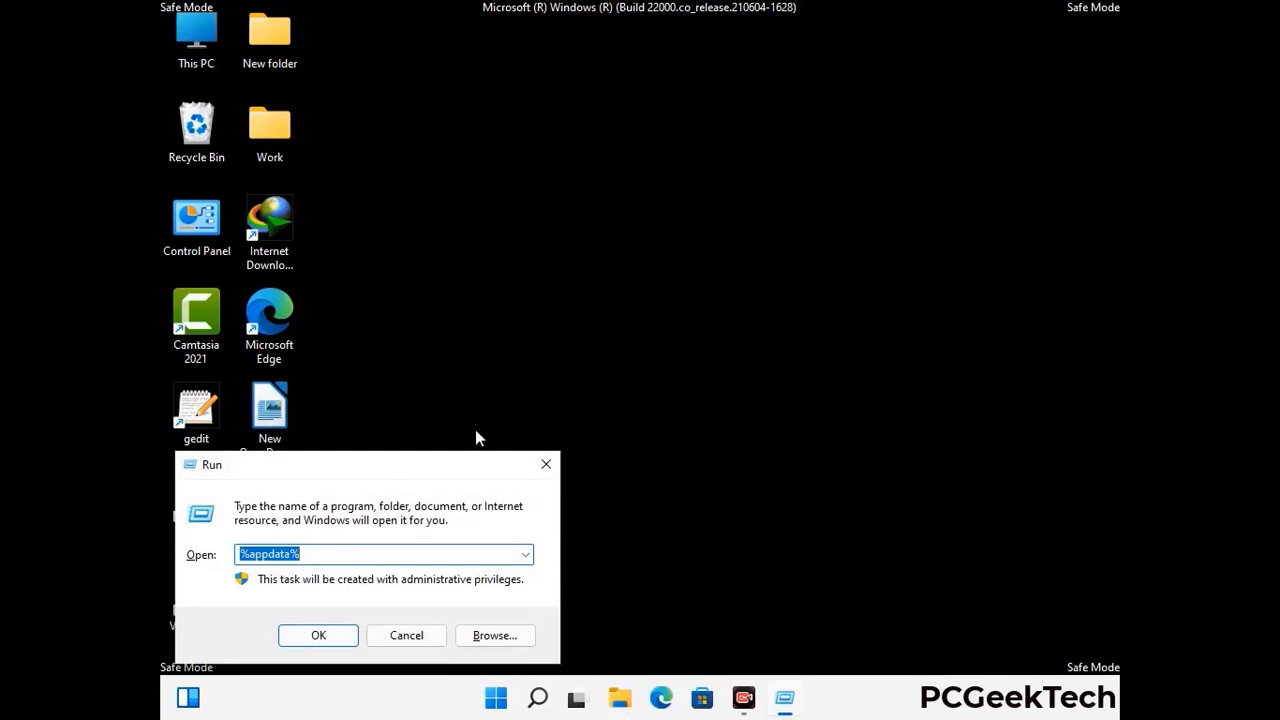
pyautogui.moveTo(401, 465); pyautogui.dragTo(671, 253)
pyautogui.write('%Local')
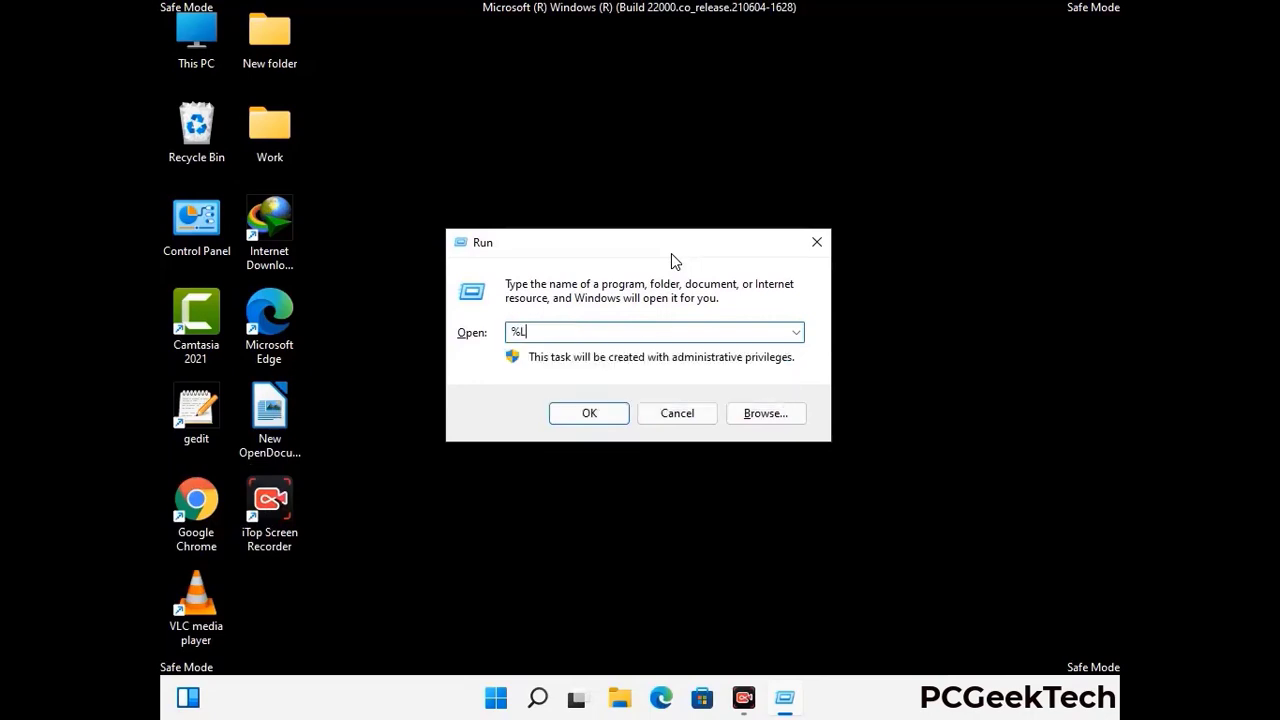
pyautogui.write('App')
pyautogui.press('Return')
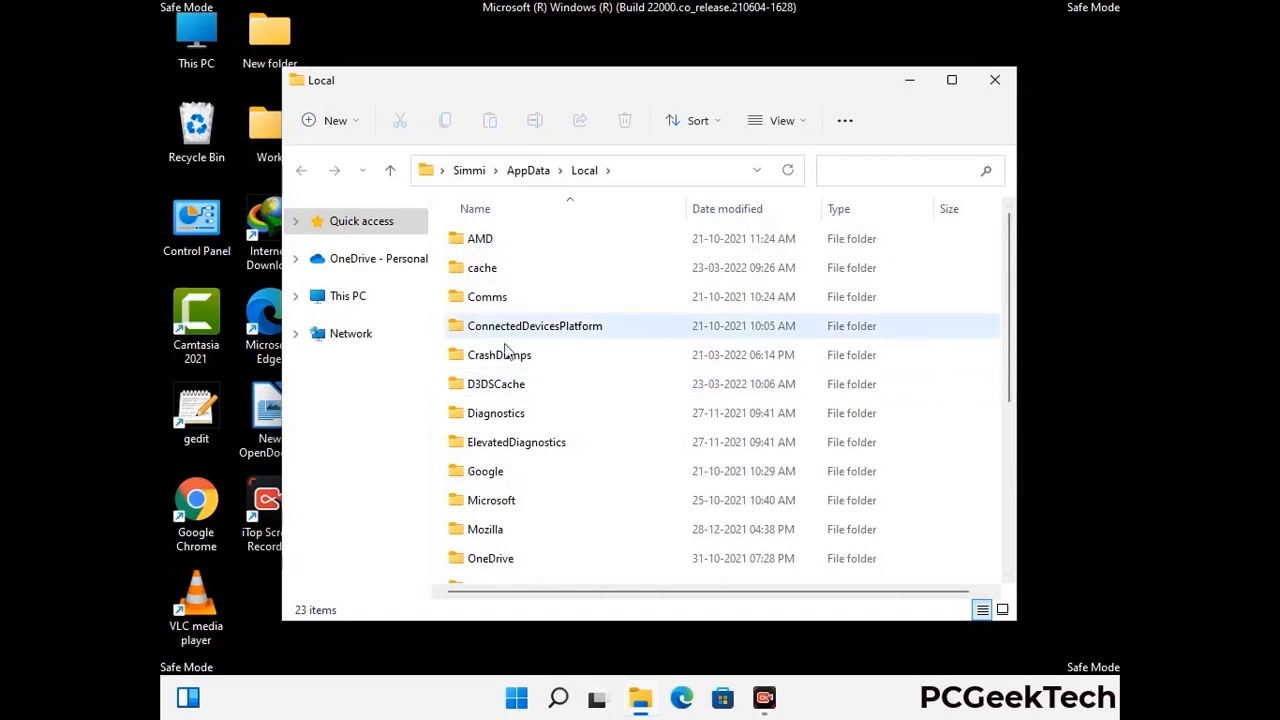
# - Delete the Mozilla folder from AppData\Local, leaving 22 items, and close the window
pyautogui.scroll(-1, 537, 449)
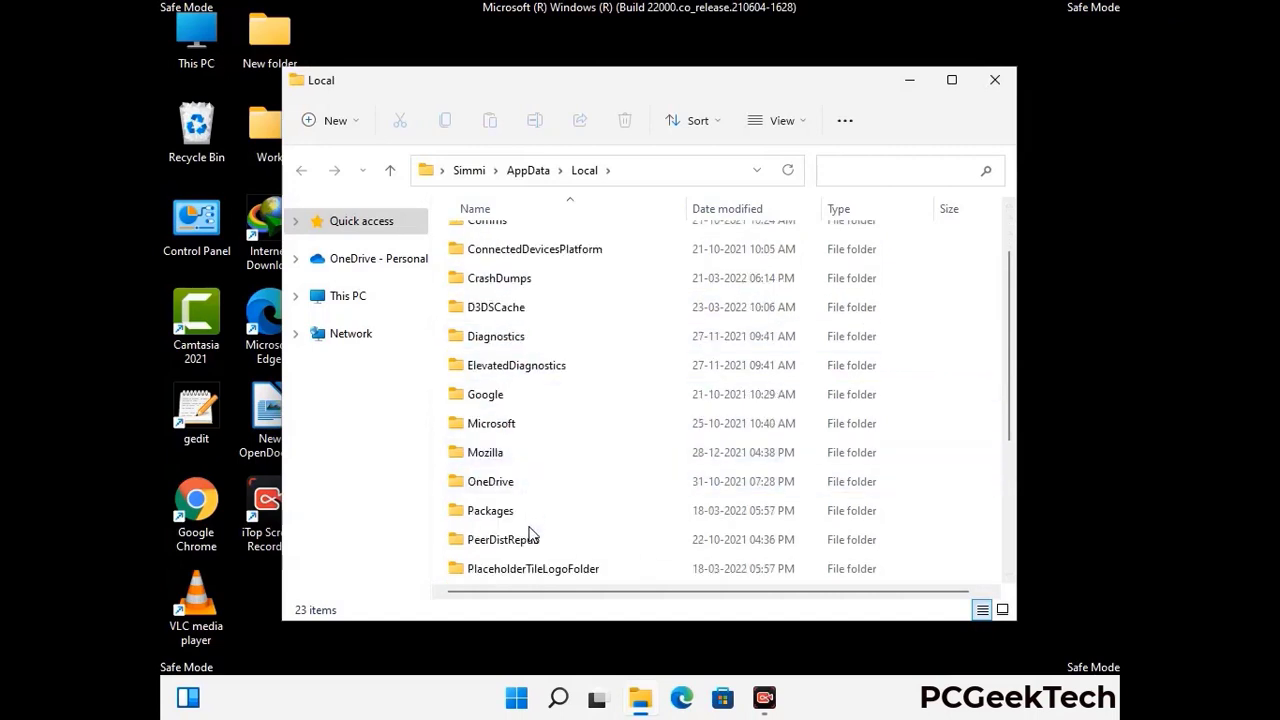
pyautogui.click(497, 456)
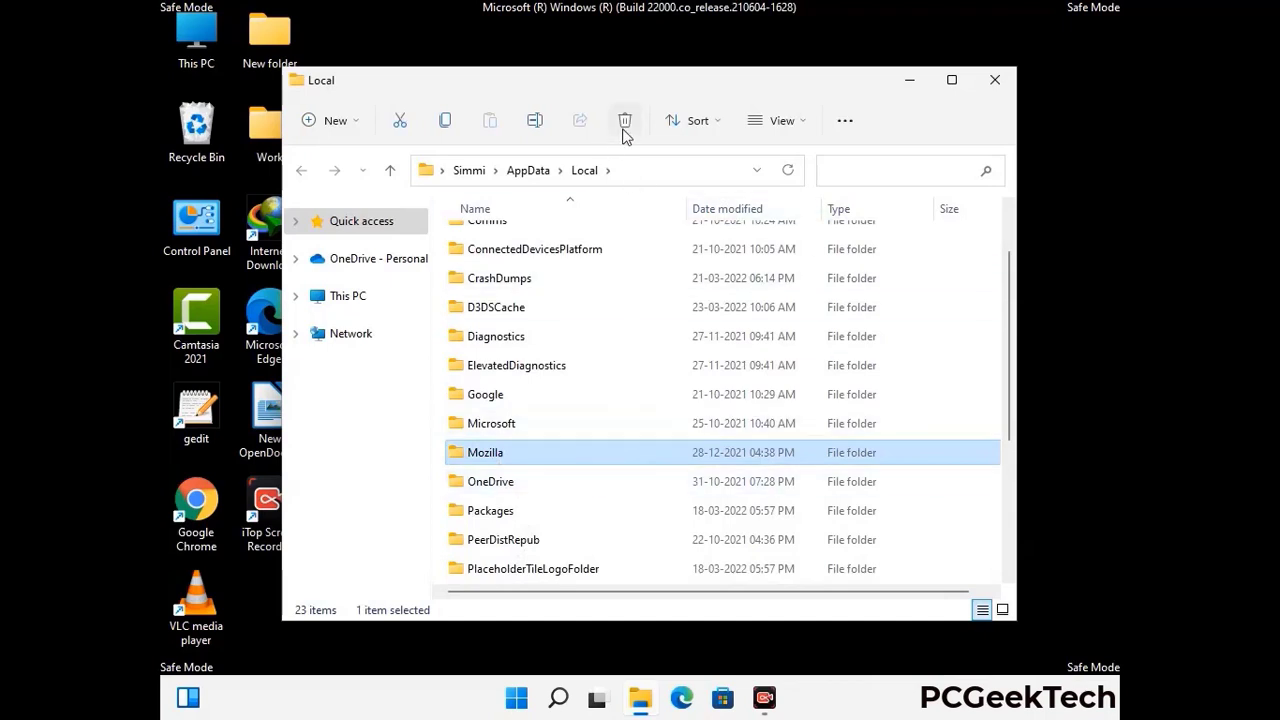
pyautogui.click(624, 121)
pyautogui.click(624, 122)
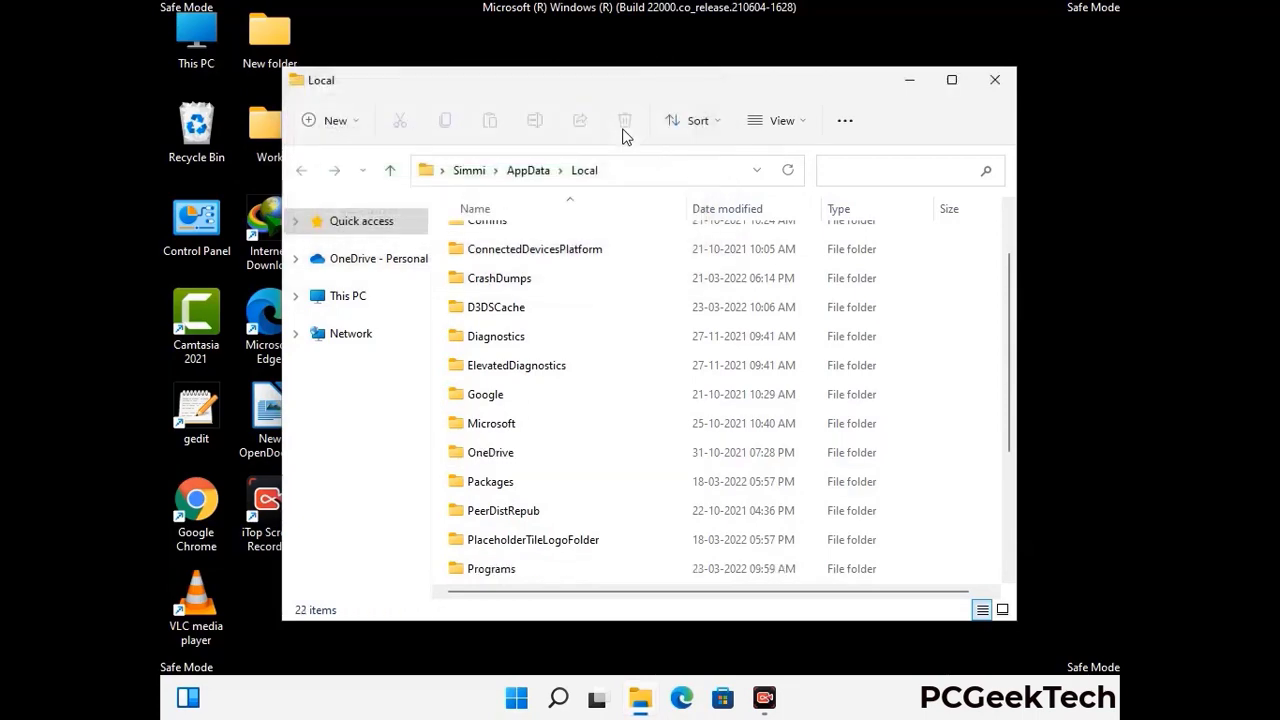
pyautogui.click(996, 90)
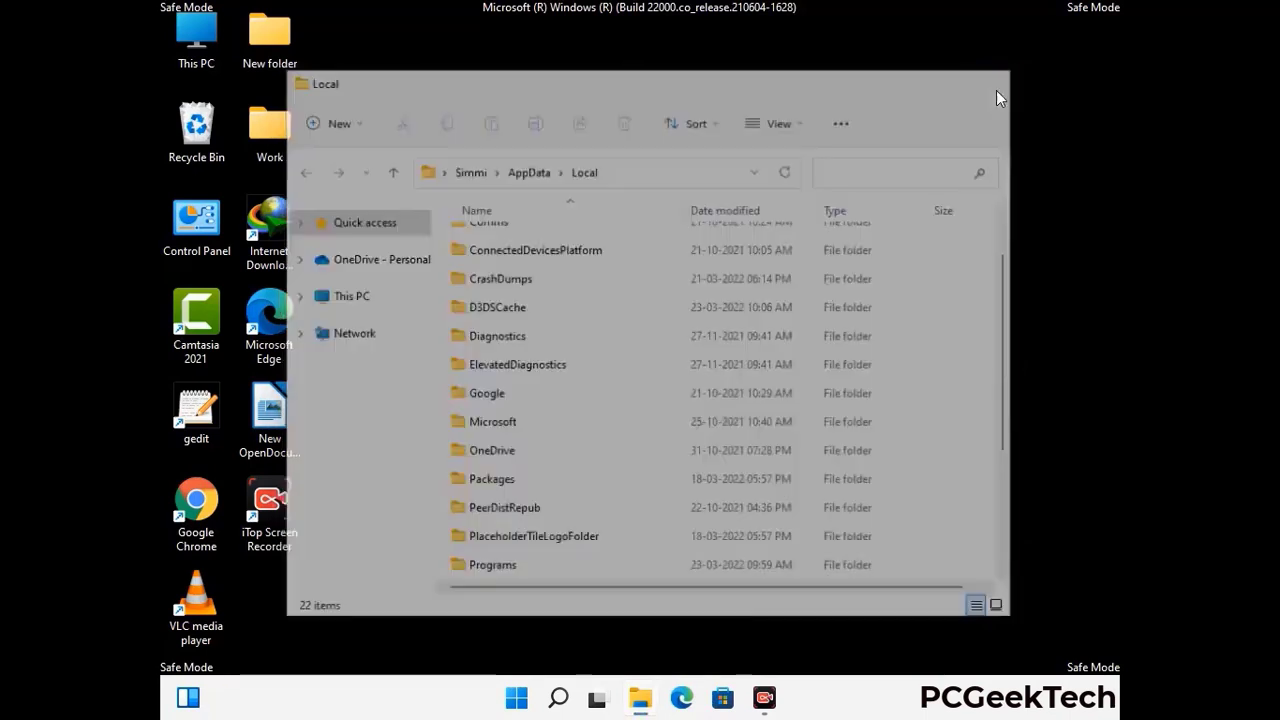
# - Run %ProgramData% to open the ProgramData folder, showing 16 items
pyautogui.press('super+r')
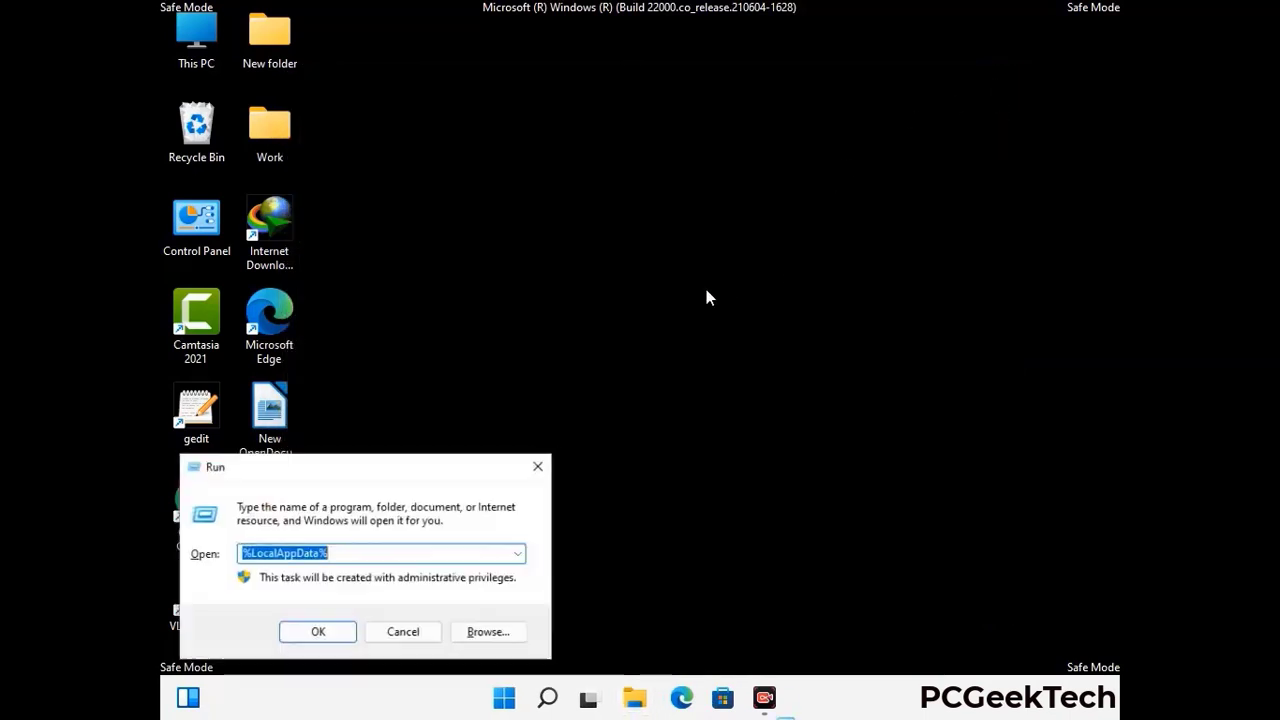
pyautogui.moveTo(325, 473); pyautogui.dragTo(585, 261)
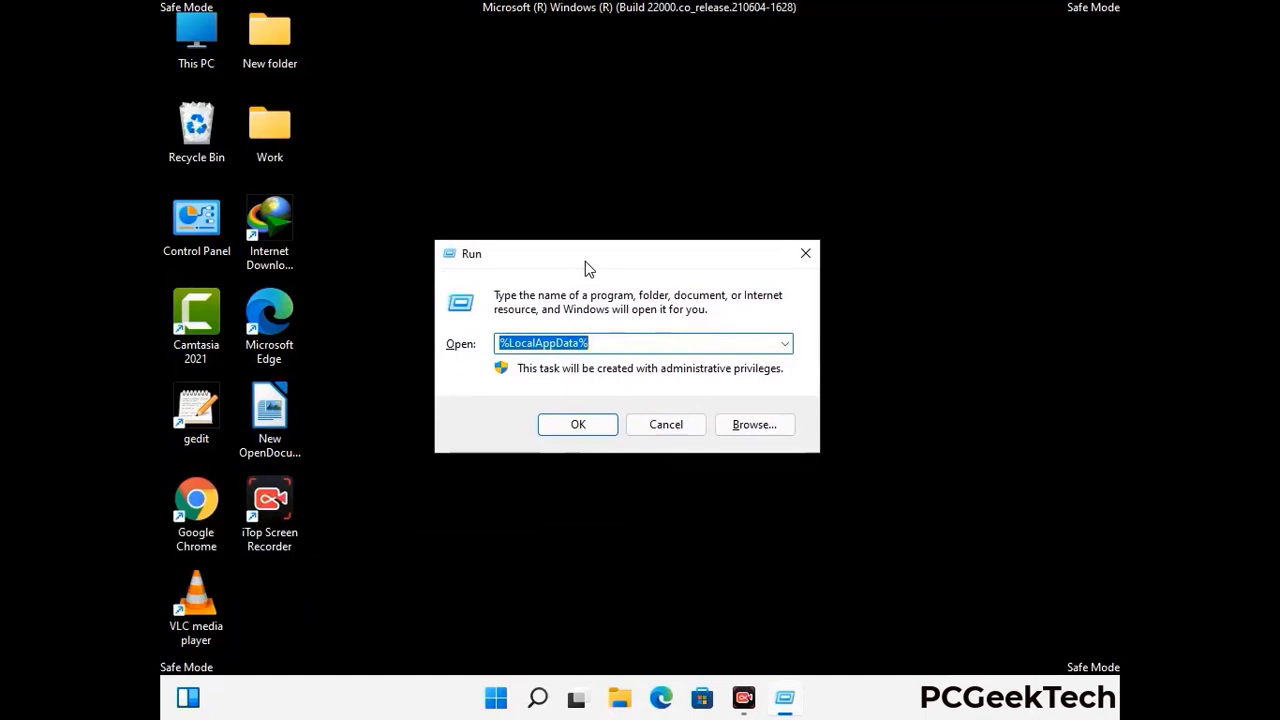
pyautogui.write('%')
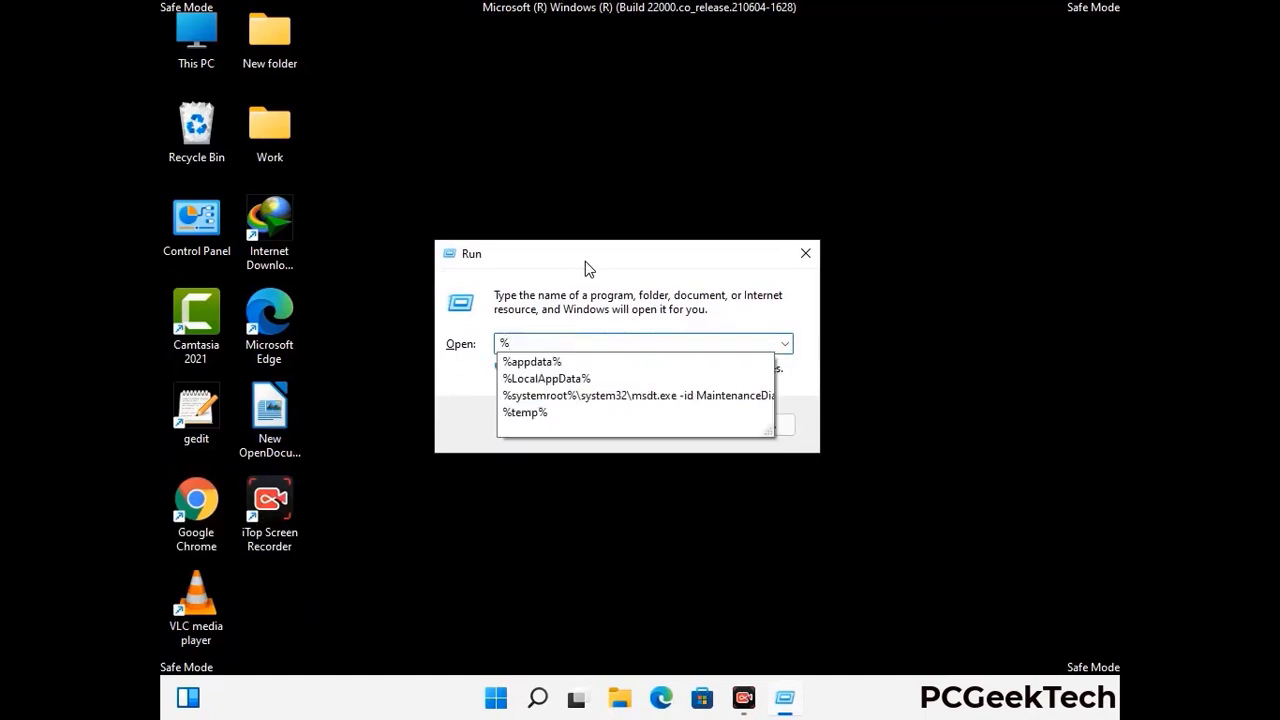
pyautogui.write('ProgramData%')
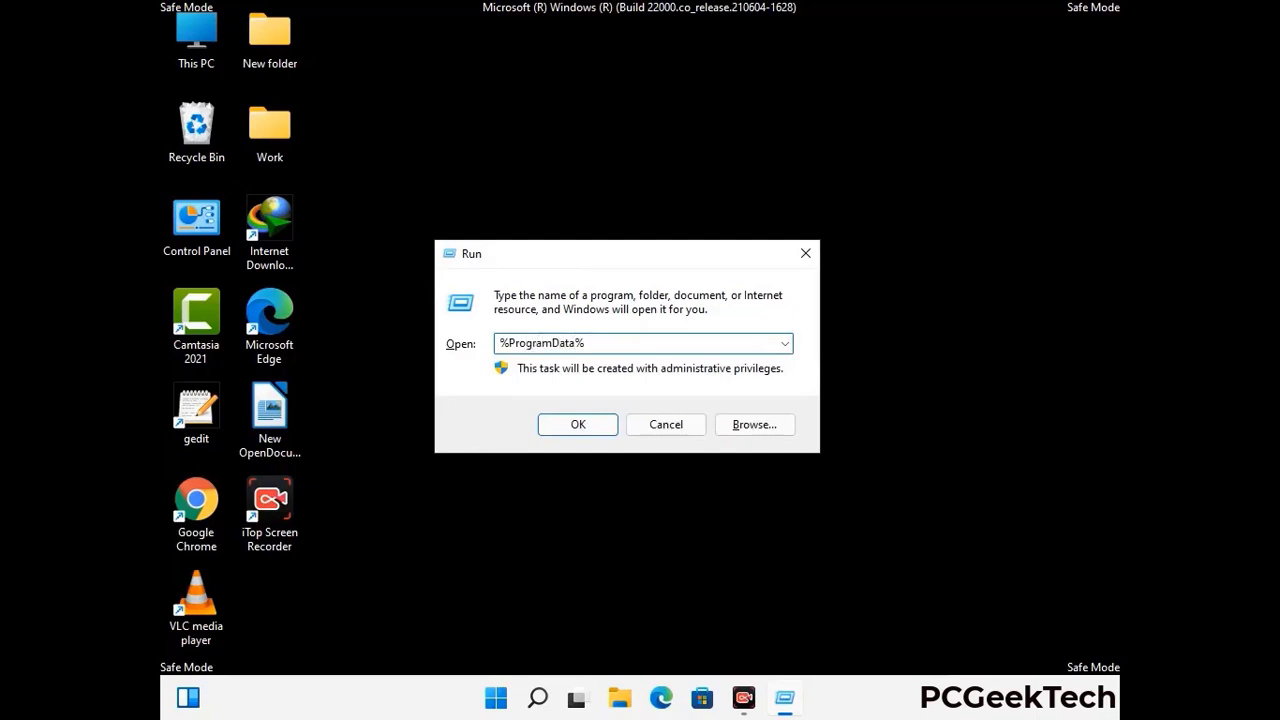
pyautogui.press('Return')
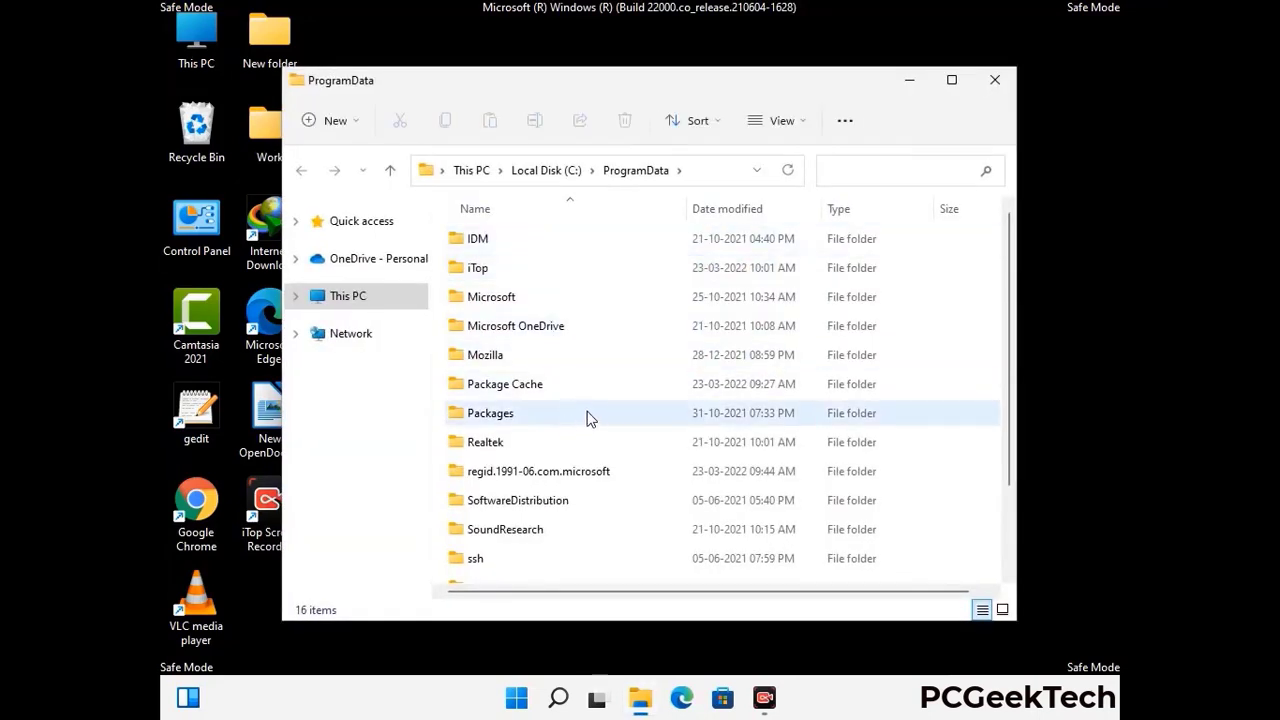
# - Delete the Mozilla folder from ProgramData, leaving 15 items, and close the window
pyautogui.scroll(-1, 588, 424)
pyautogui.scroll(-1, 587, 430)
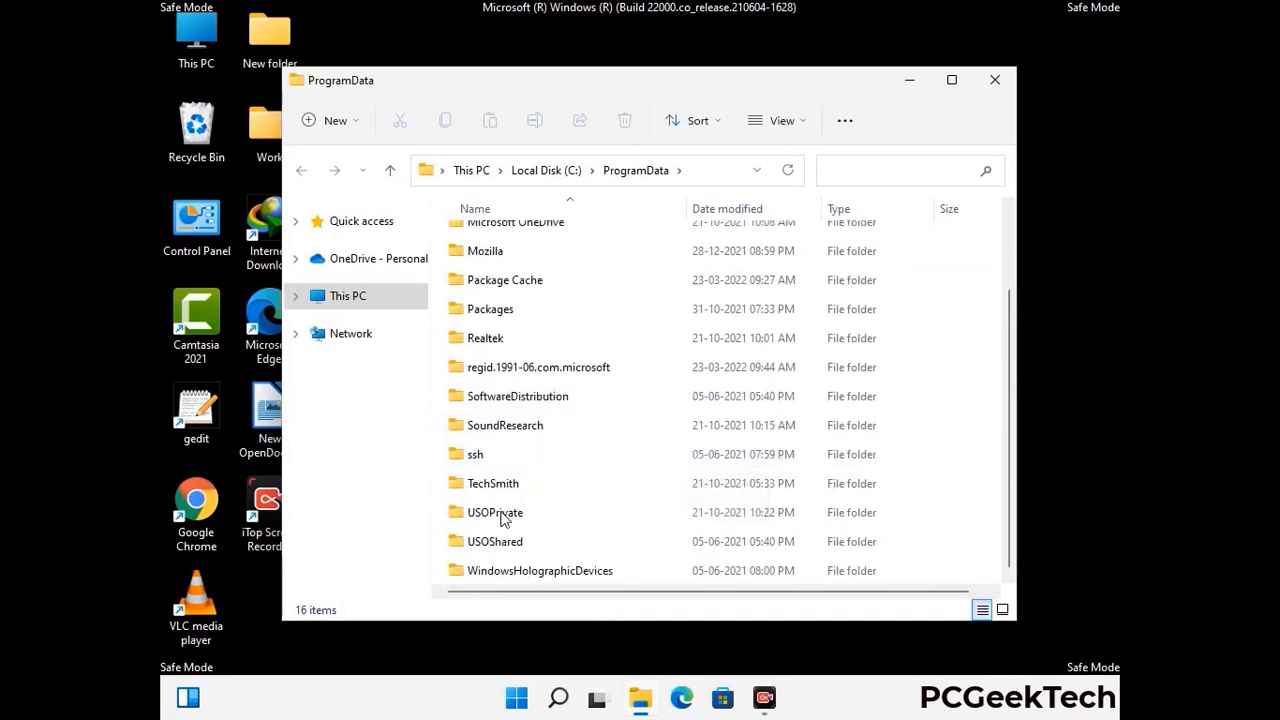
pyautogui.click(482, 252)
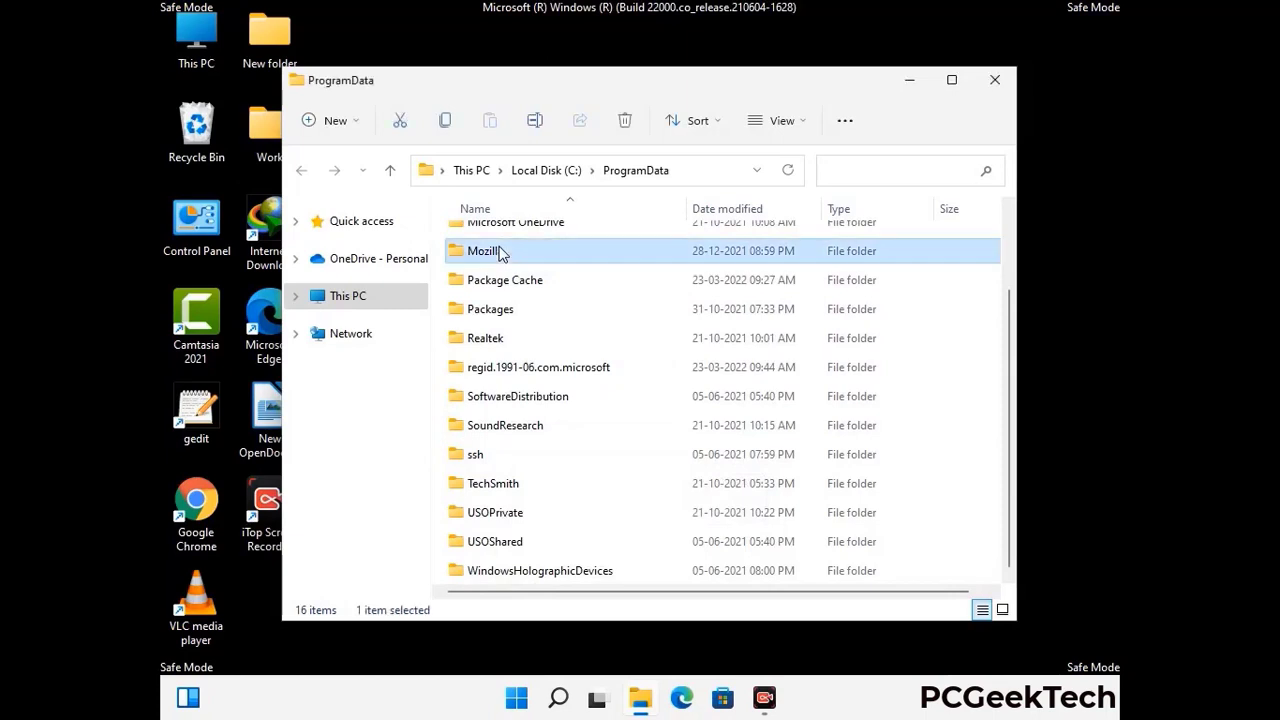
pyautogui.click(630, 122)
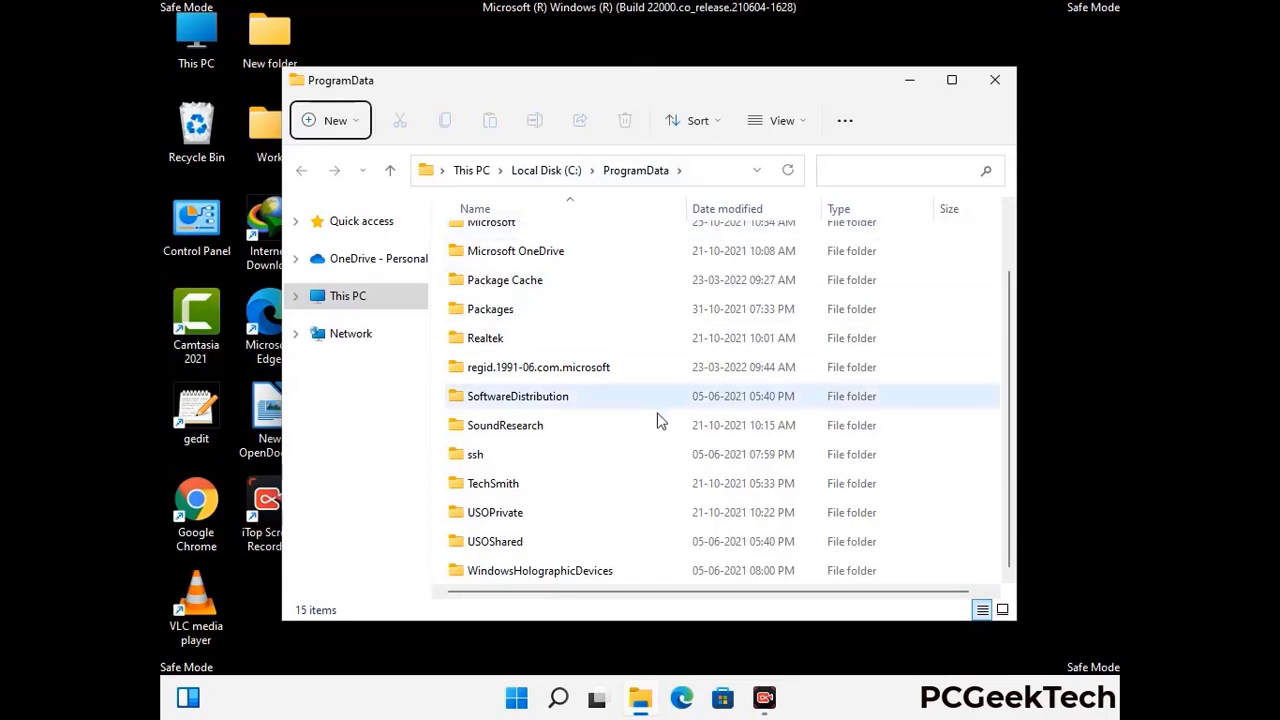
pyautogui.scroll(1, 657, 422)
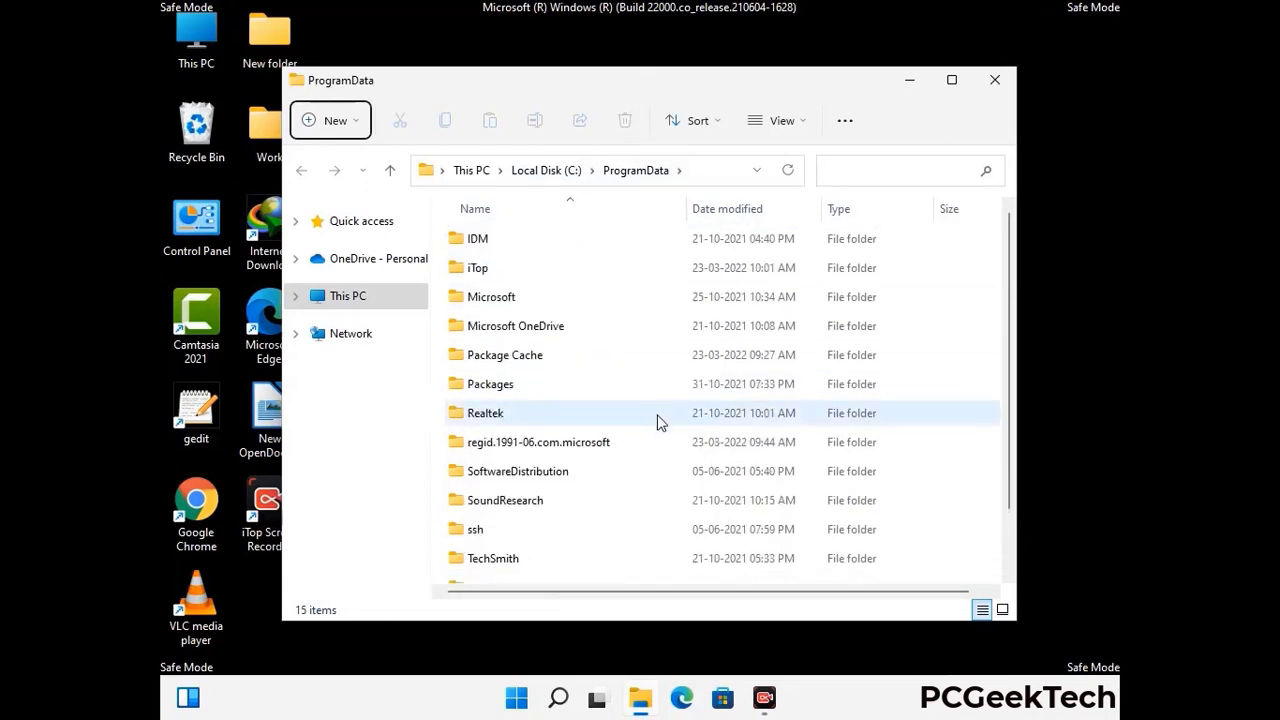
pyautogui.click(1005, 84)
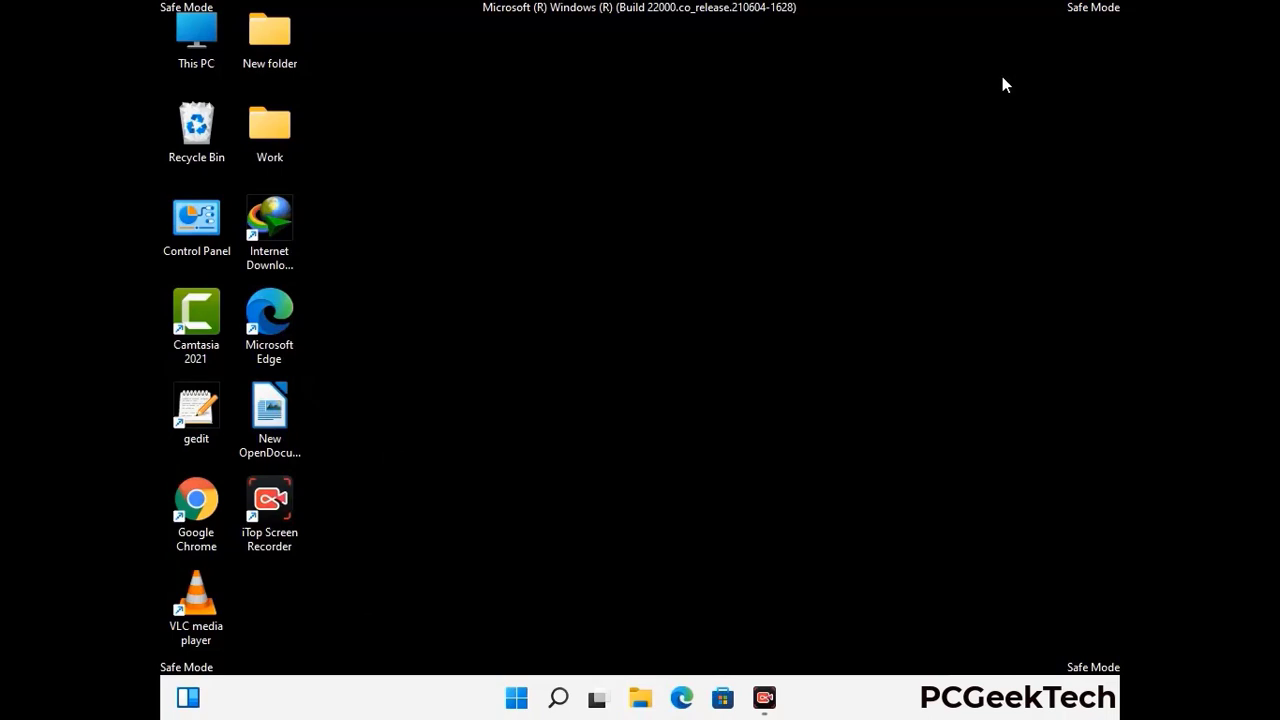
# - Run %WinDir% to open C:\Windows, listing 114 items
pyautogui.press('super+r')
pyautogui.moveTo(418, 463); pyautogui.dragTo(665, 252)
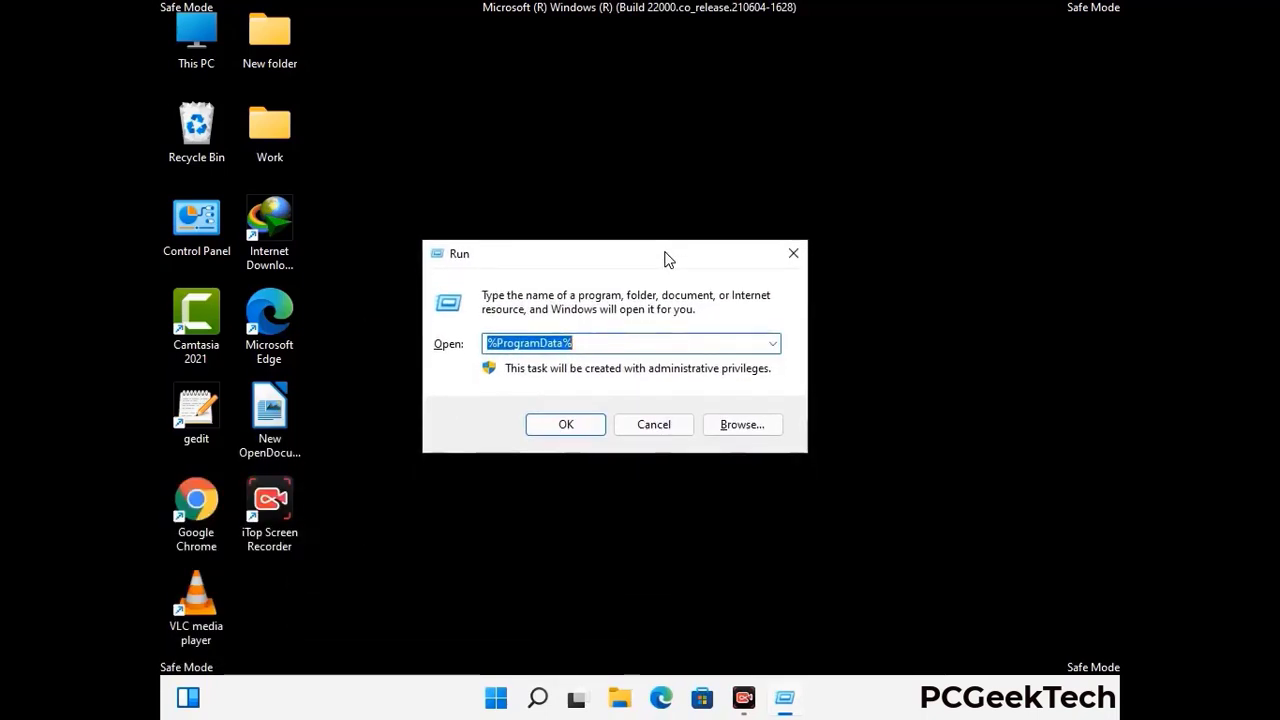
pyautogui.write('%Wi')
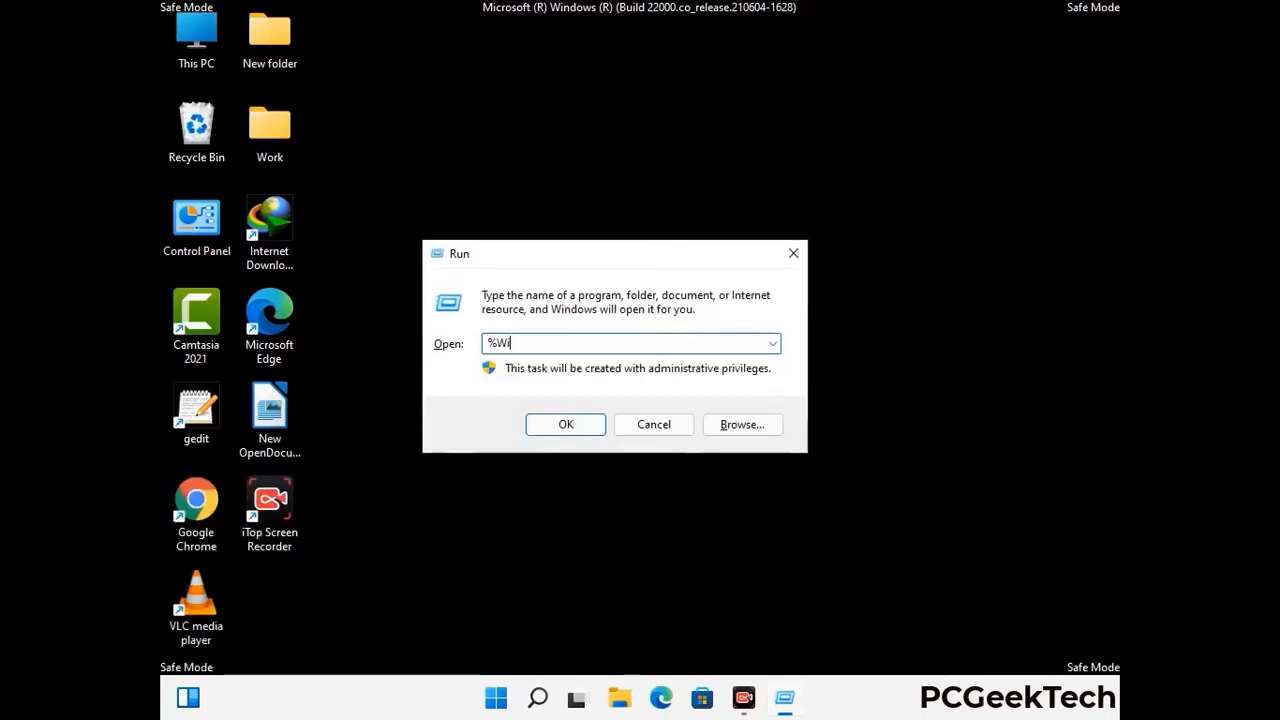
pyautogui.write('nDir%')
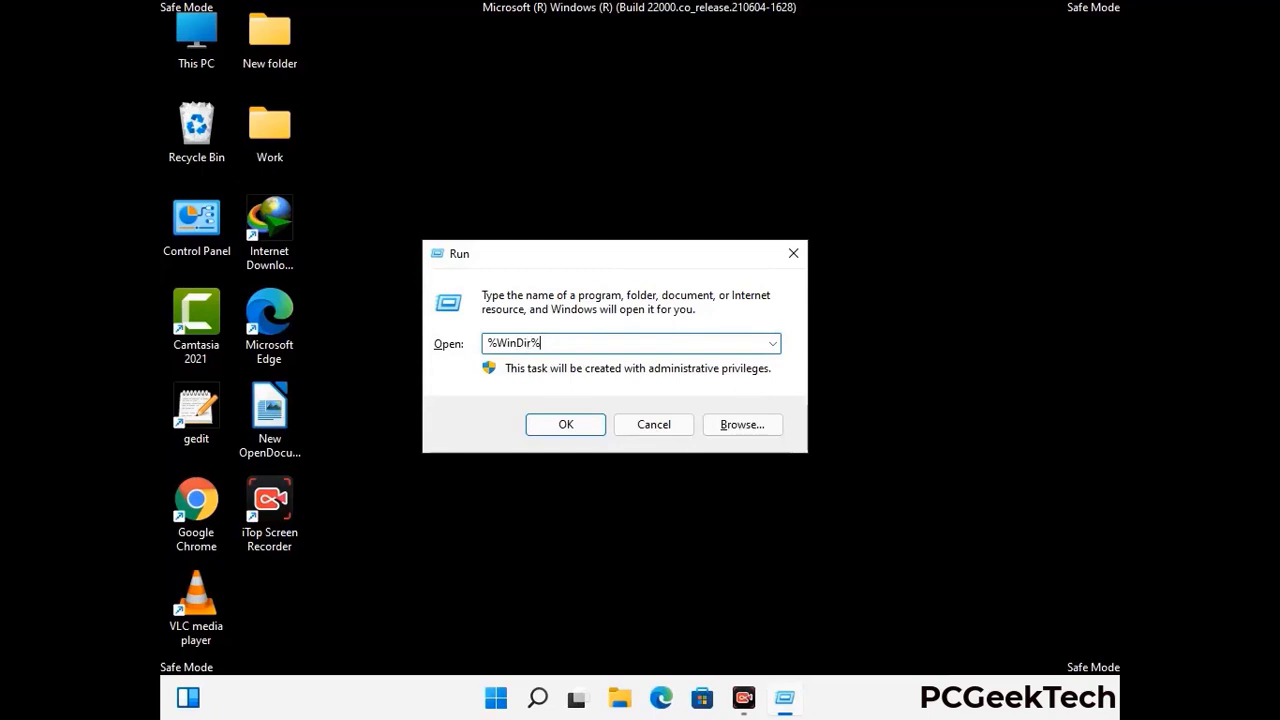
pyautogui.press('Return')
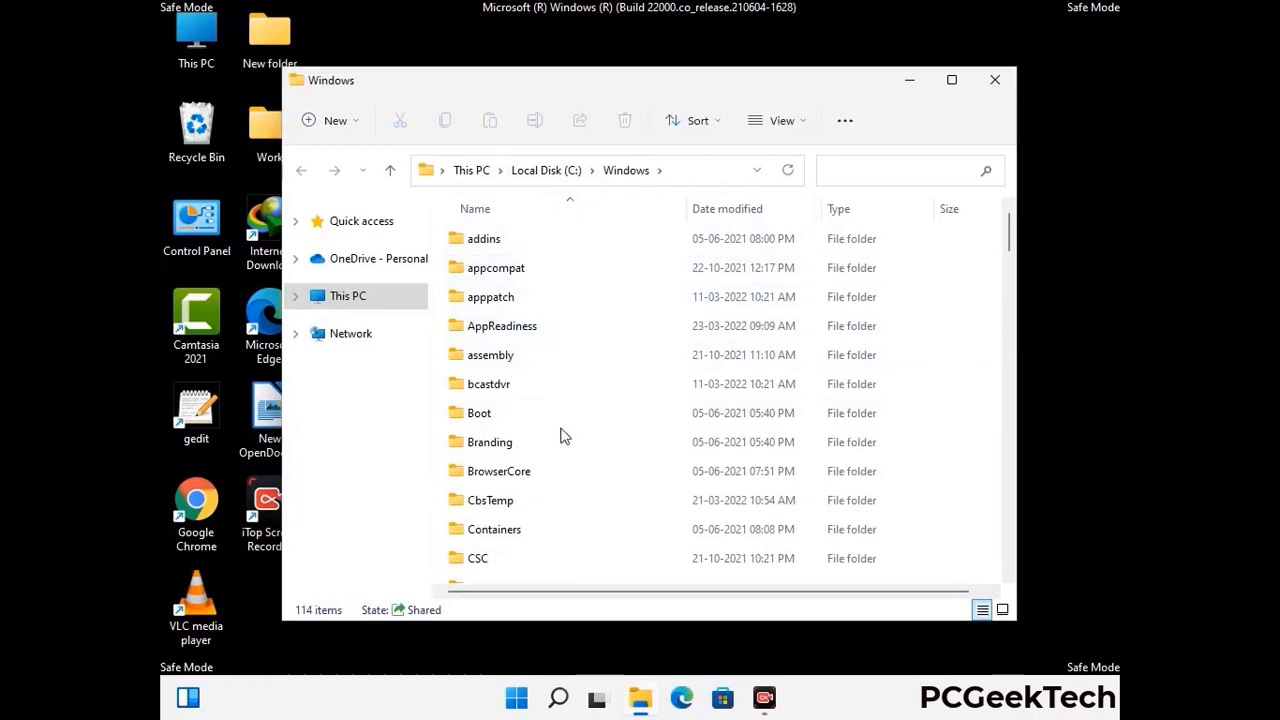
# - Scroll through the 114-item C:\Windows listing and close the window without deleting anything
pyautogui.scroll(-1, 563, 437)
pyautogui.scroll(-2, 563, 443)
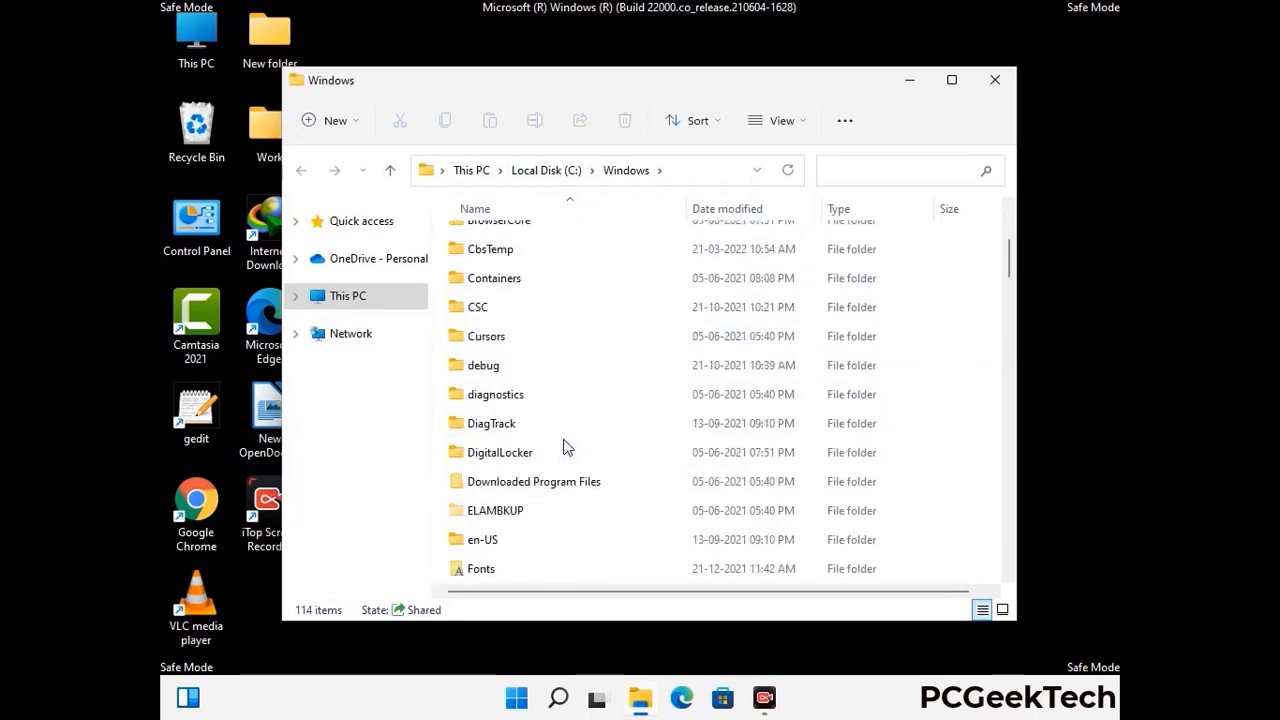
pyautogui.scroll(-1, 565, 450)
pyautogui.scroll(-5, 563, 450)
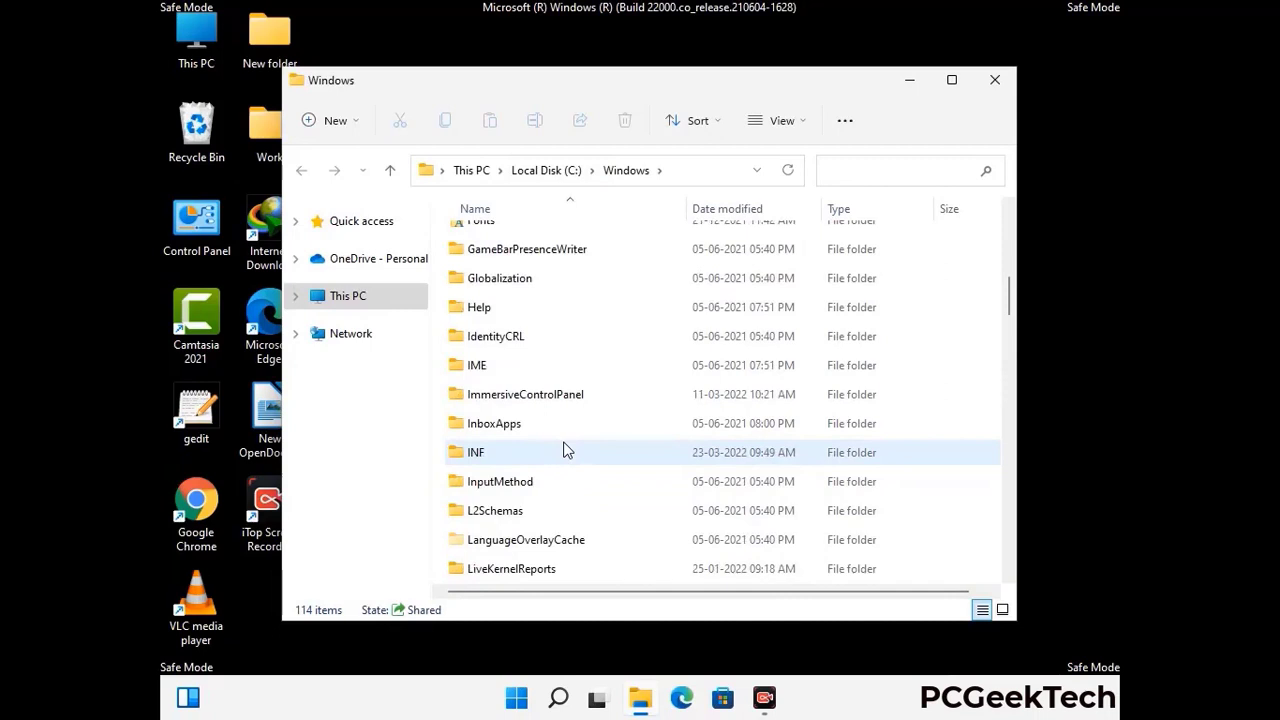
pyautogui.scroll(-4, 563, 452)
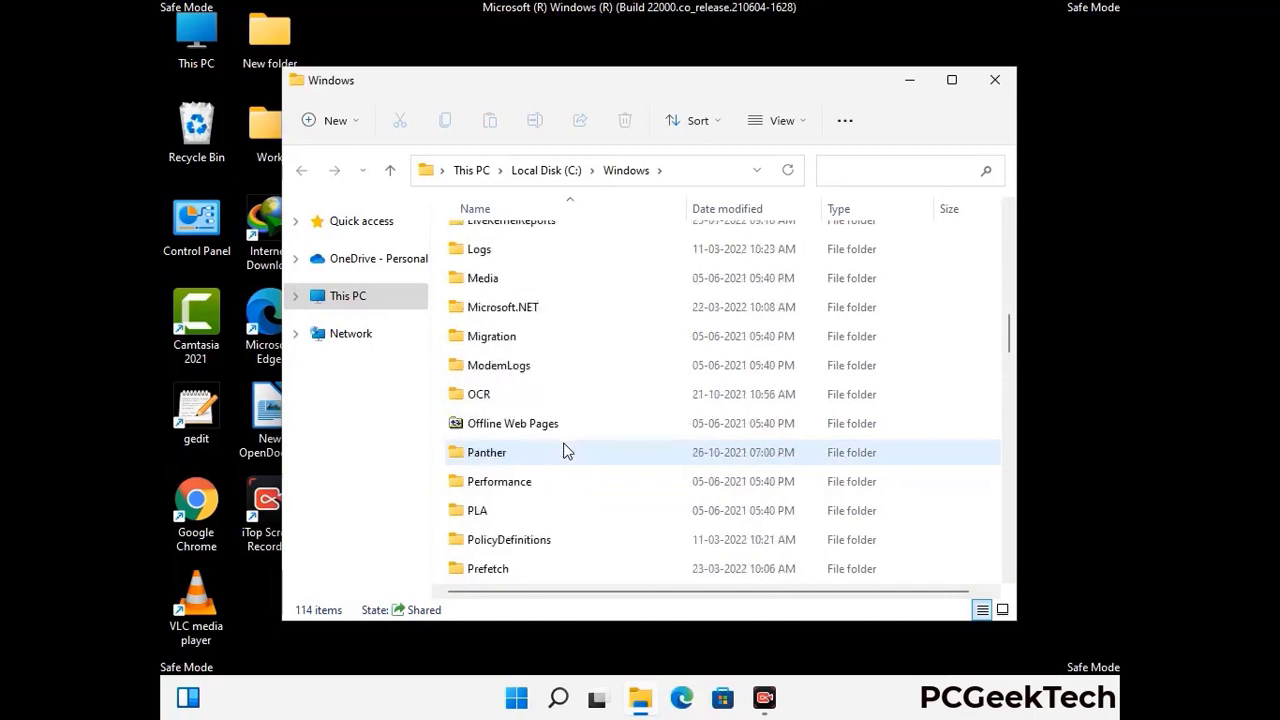
pyautogui.scroll(-6, 563, 452)
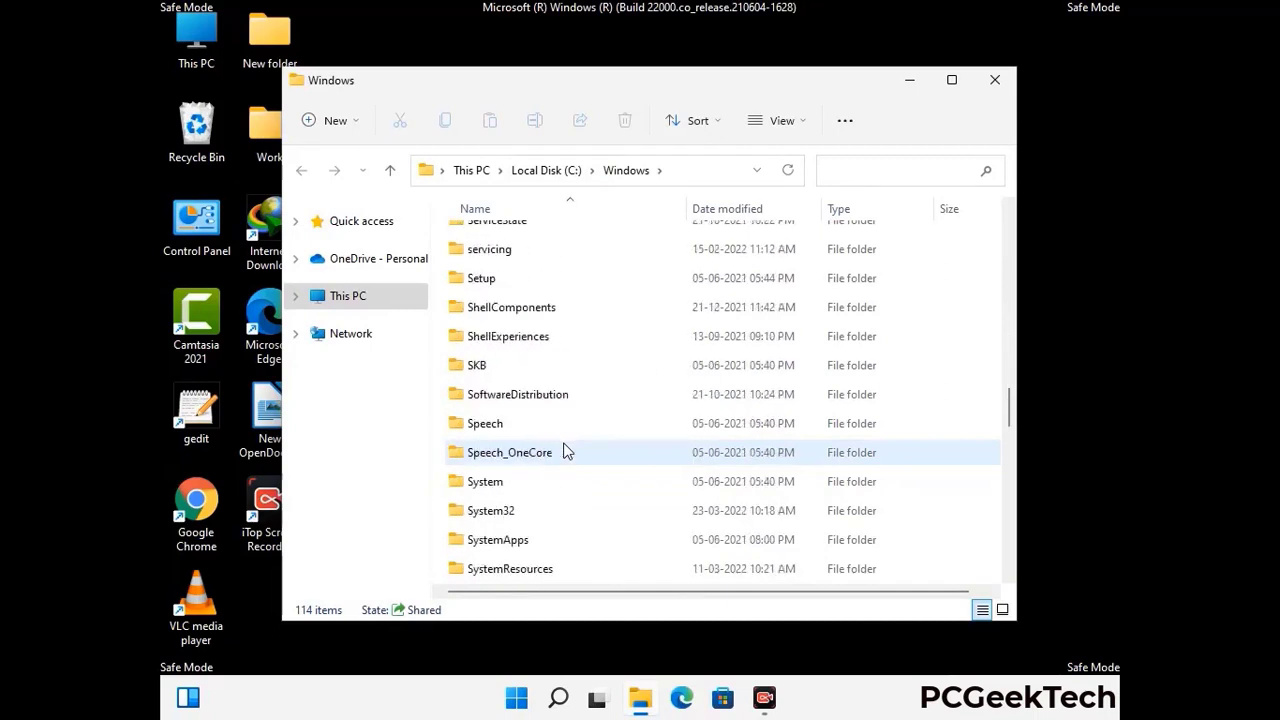
pyautogui.scroll(-6, 563, 452)
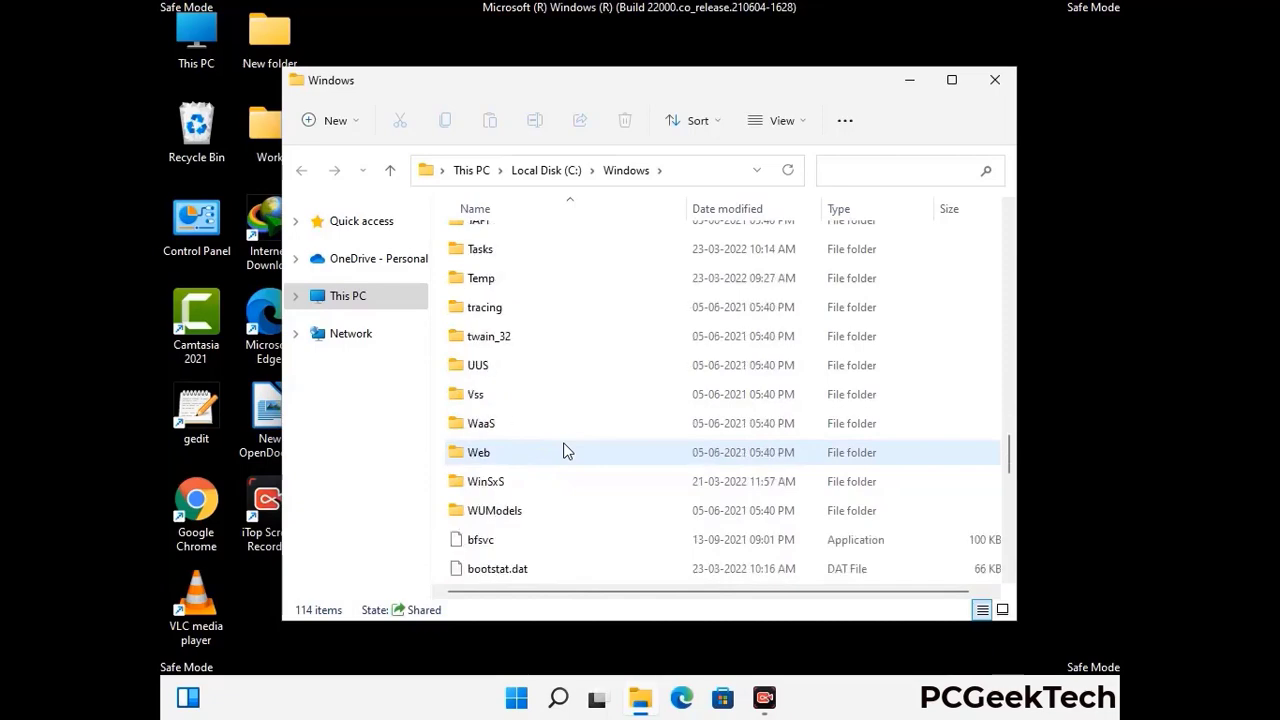
pyautogui.scroll(-8, 563, 452)
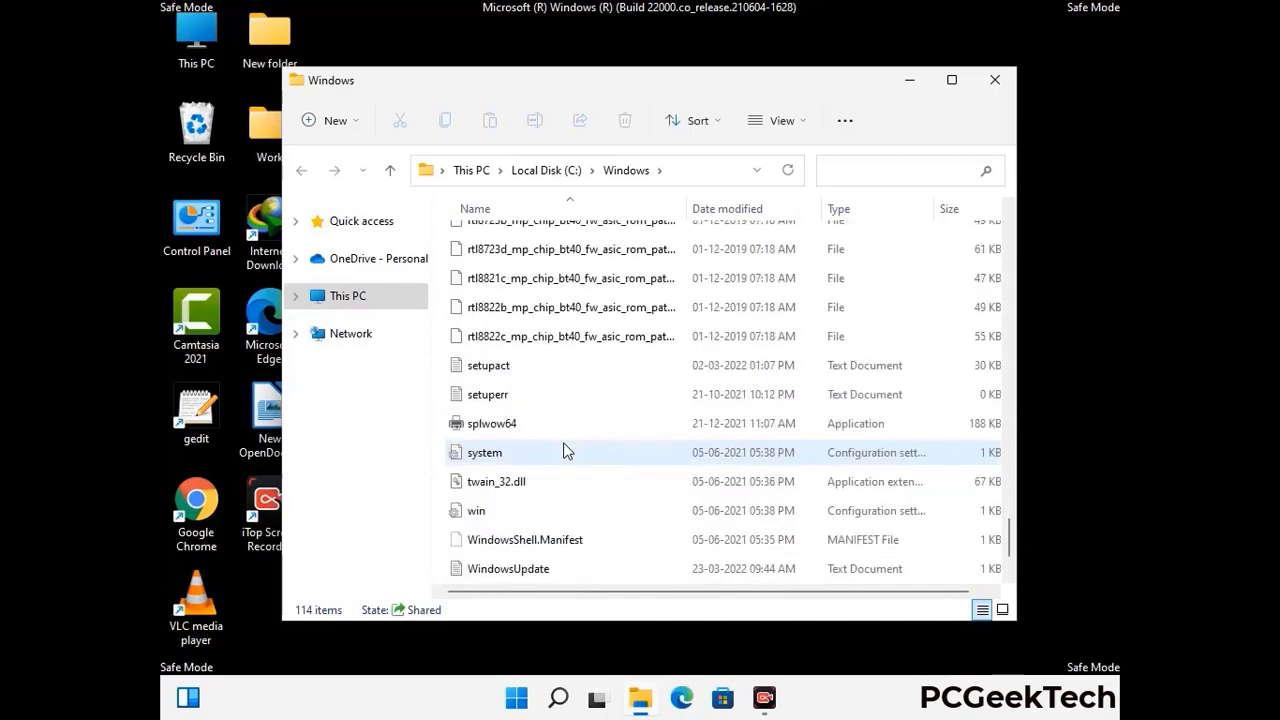
pyautogui.scroll(13, 563, 452)
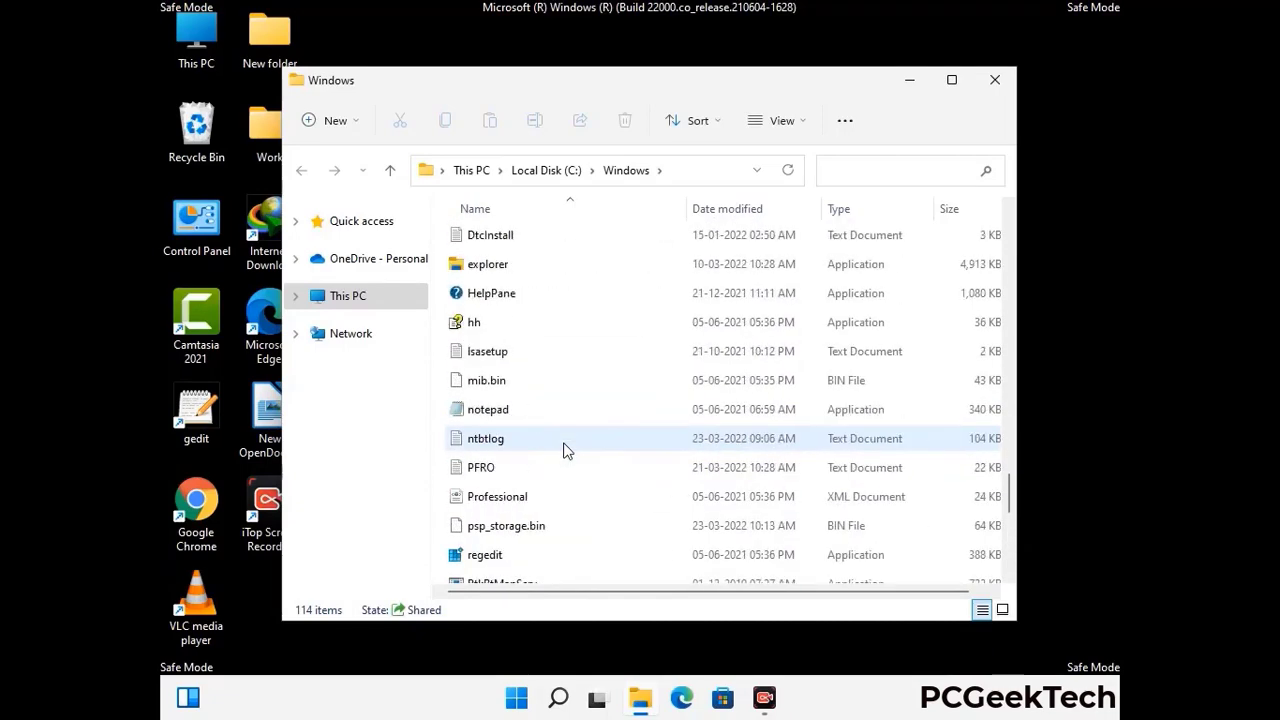
pyautogui.scroll(3, 563, 452)
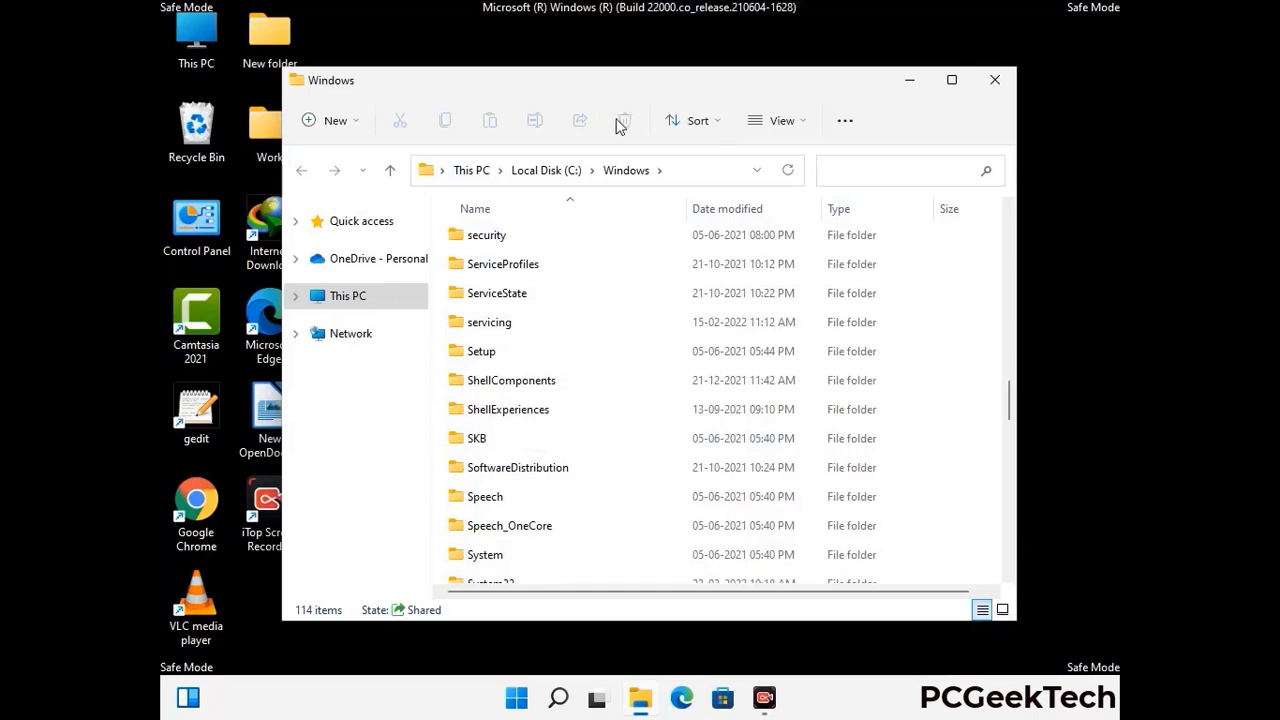
pyautogui.click(1001, 82)
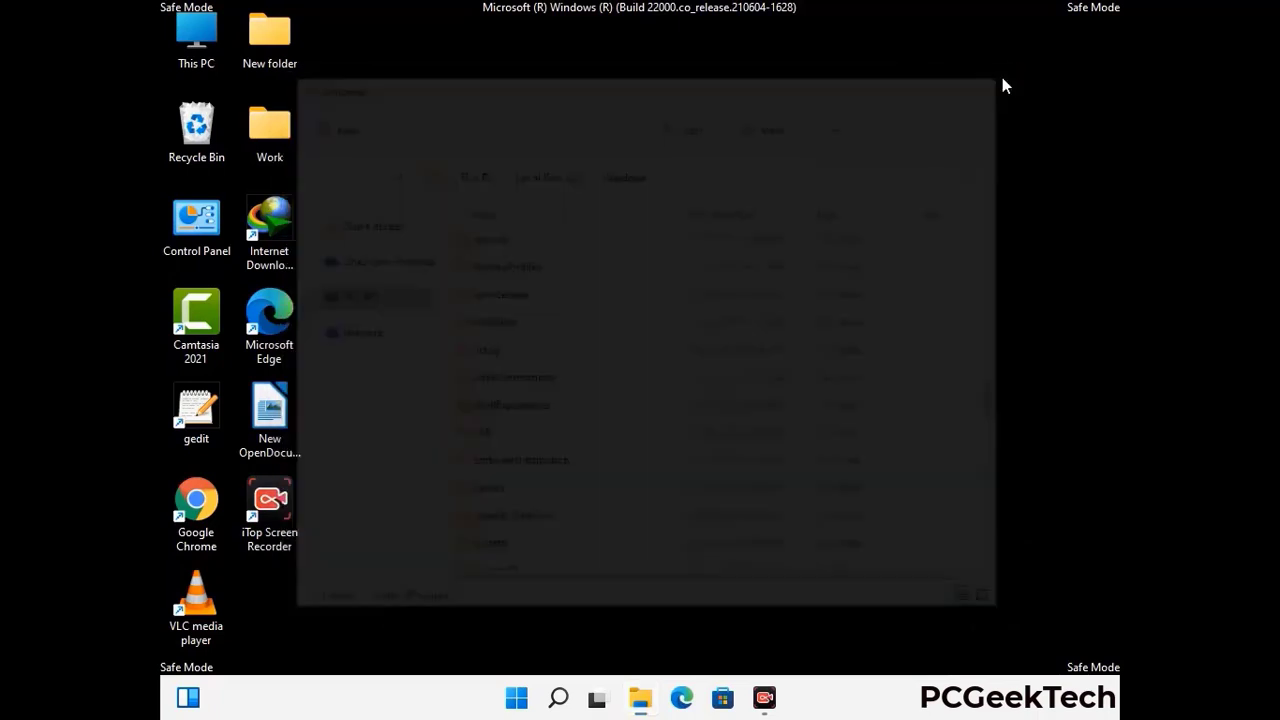
# - Open the user's personal Temp folder by running %temp% from the Run dialog
pyautogui.press('super+r')
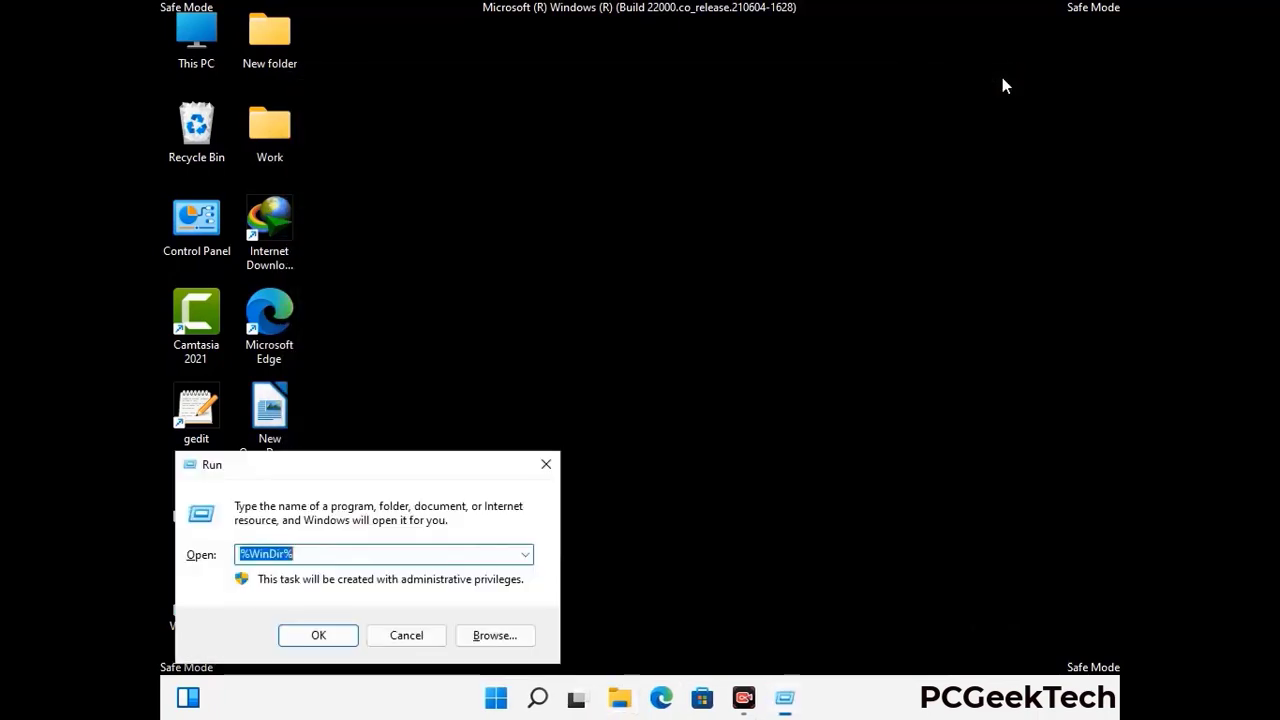
pyautogui.moveTo(423, 474); pyautogui.dragTo(726, 172)
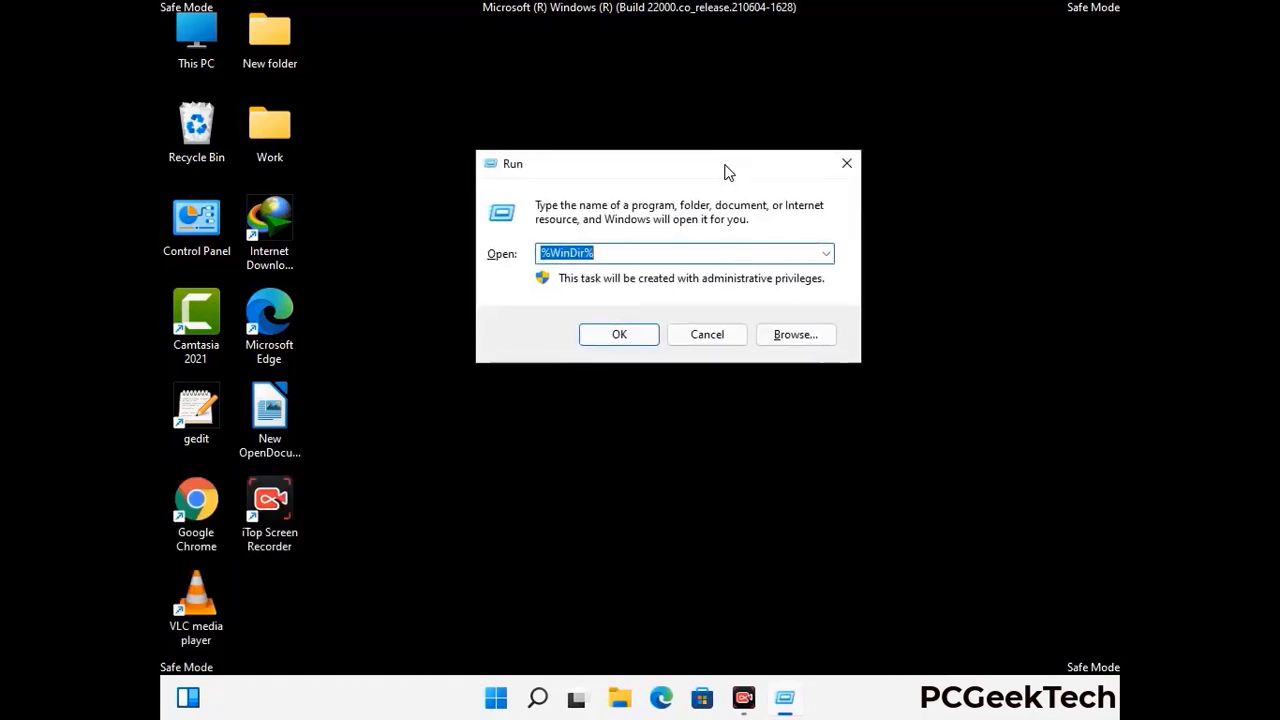
pyautogui.write('%temp%')
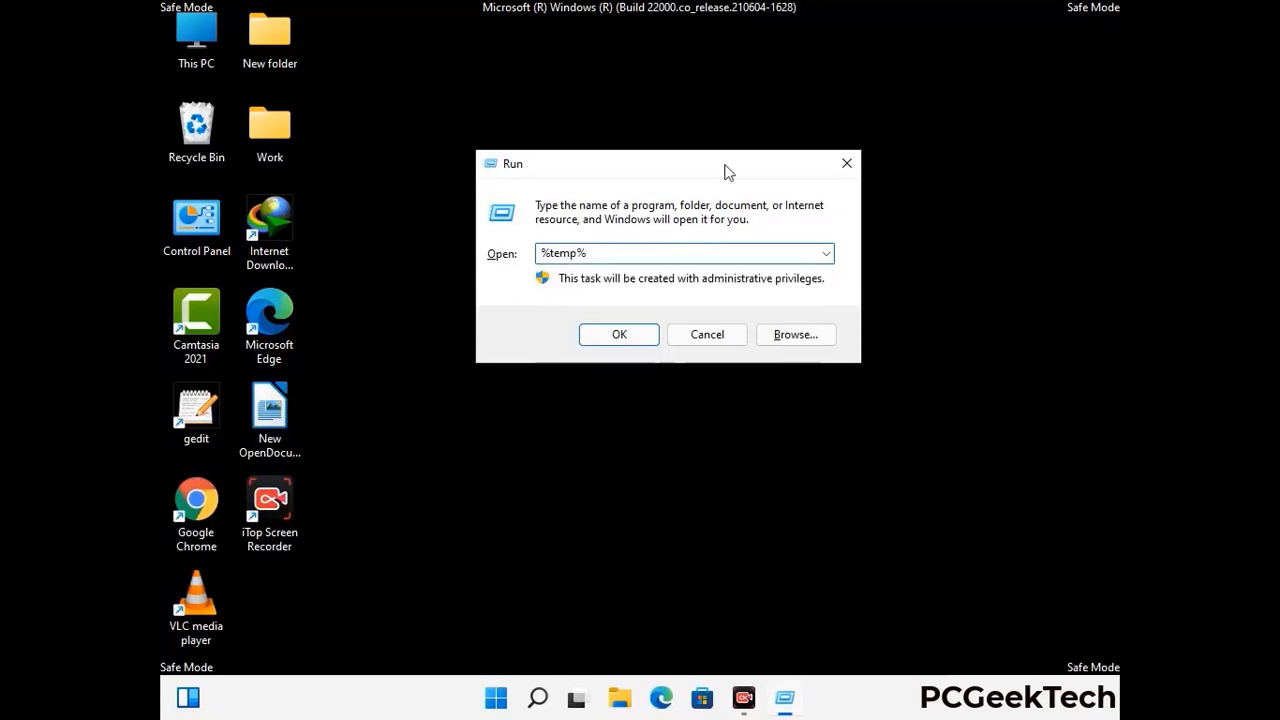
pyautogui.click(638, 333)
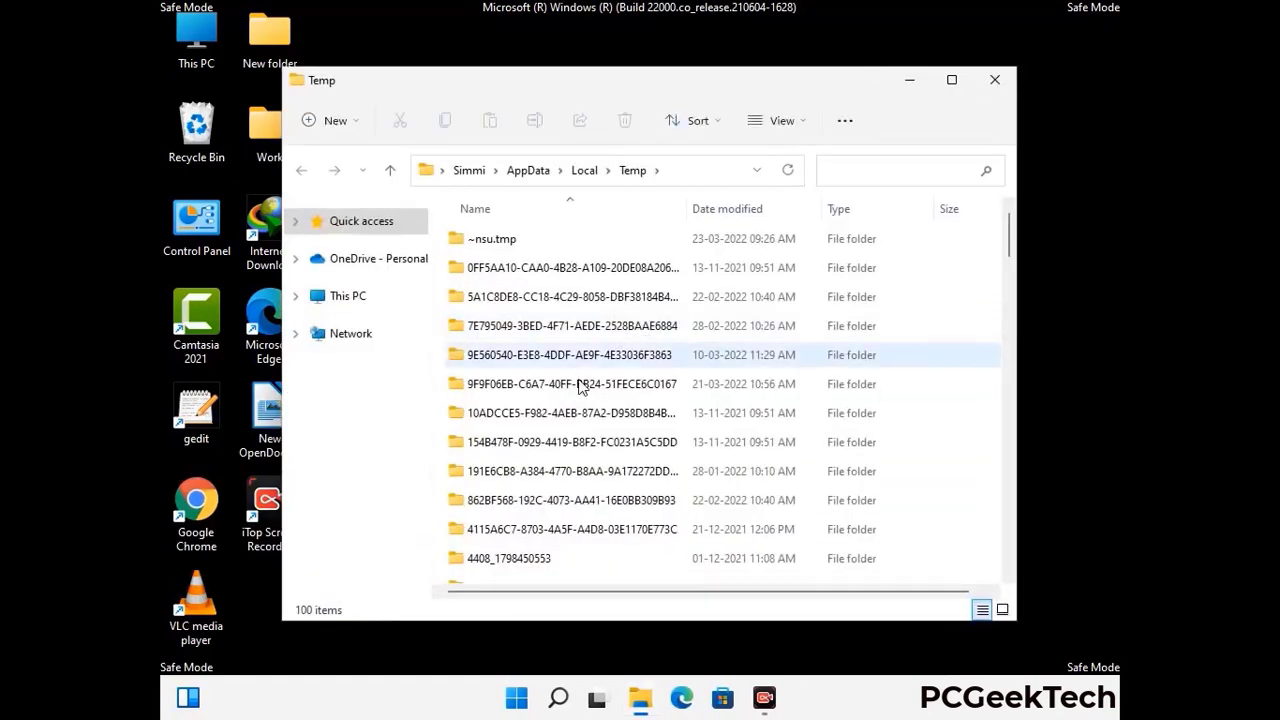
# - Select all 100 items in the user's Temp folder, delete them, and close the window
pyautogui.click(578, 385)
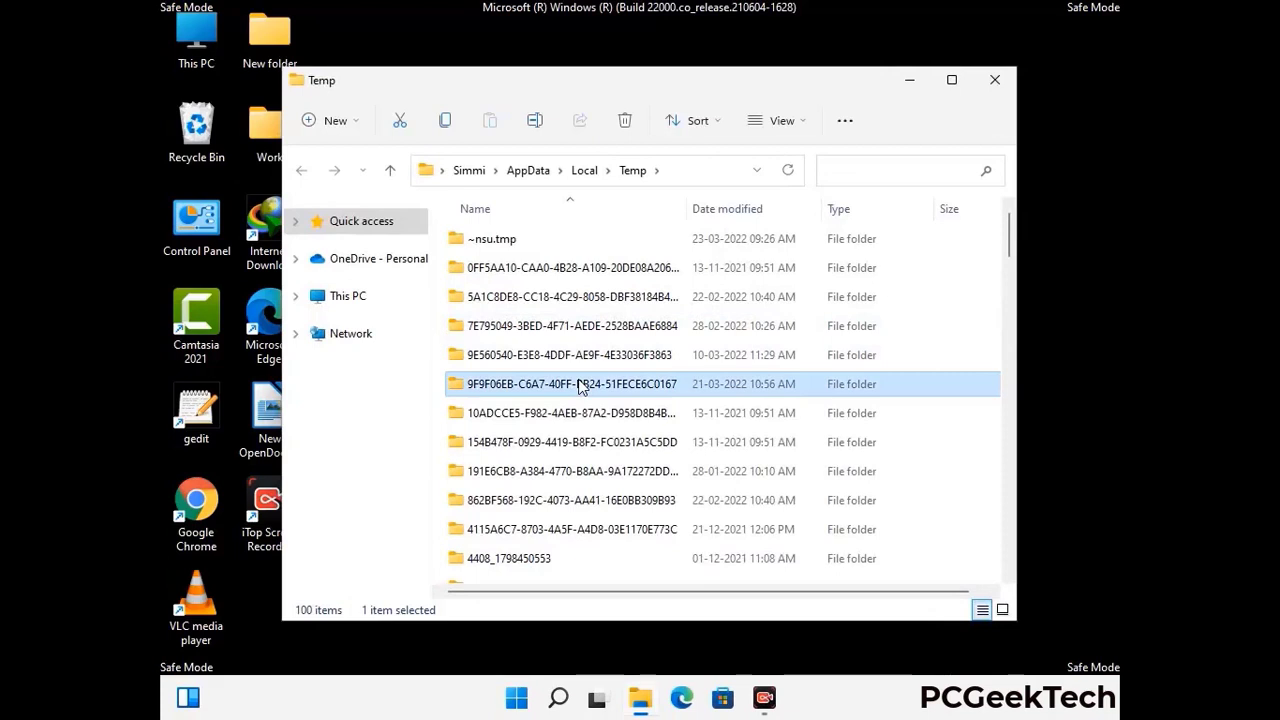
pyautogui.hotkey('ctrl', 'a')
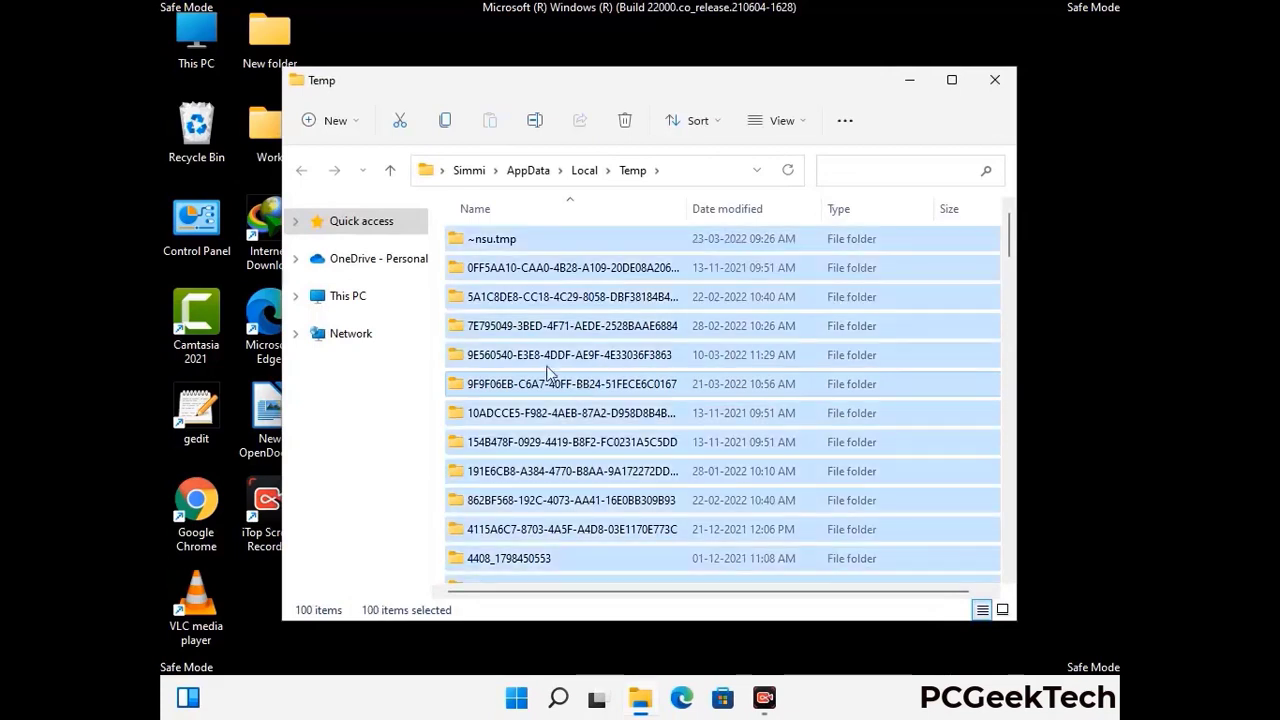
pyautogui.click(627, 121)
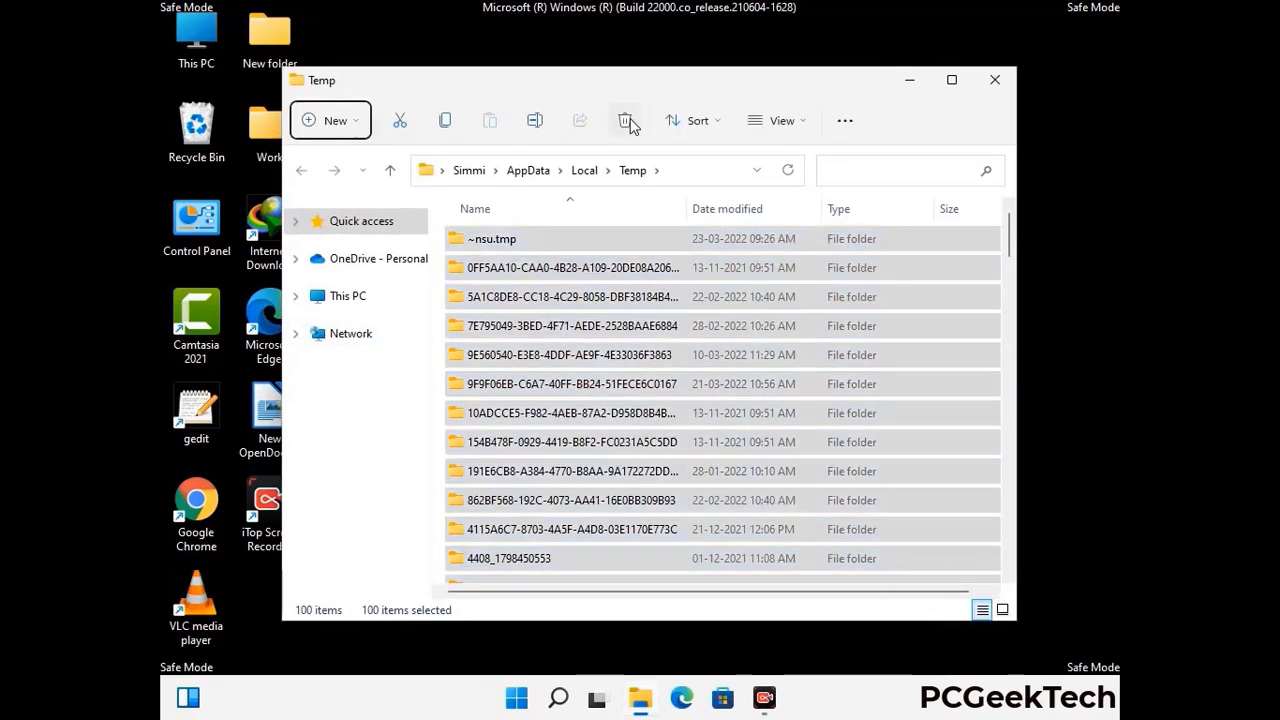
pyautogui.click(995, 80)
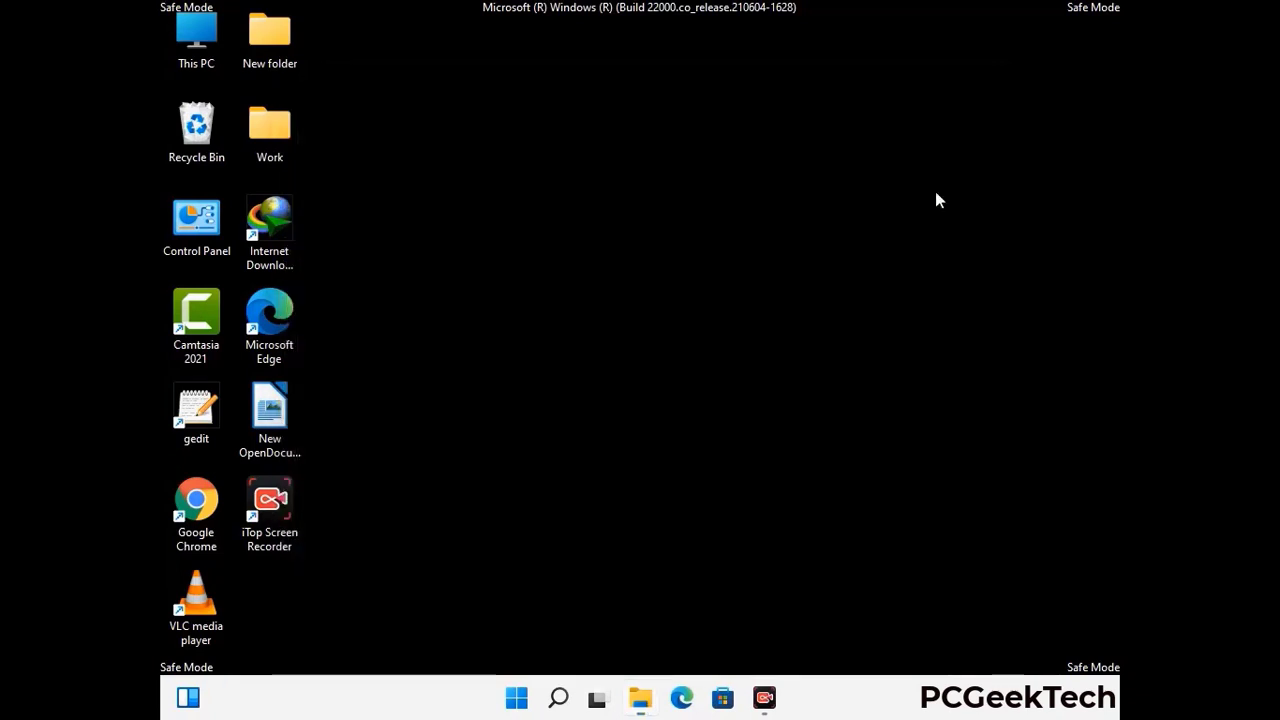
# - Open the C:\Windows\Temp folder by running temp from the Run dialog
pyautogui.press('super+r')
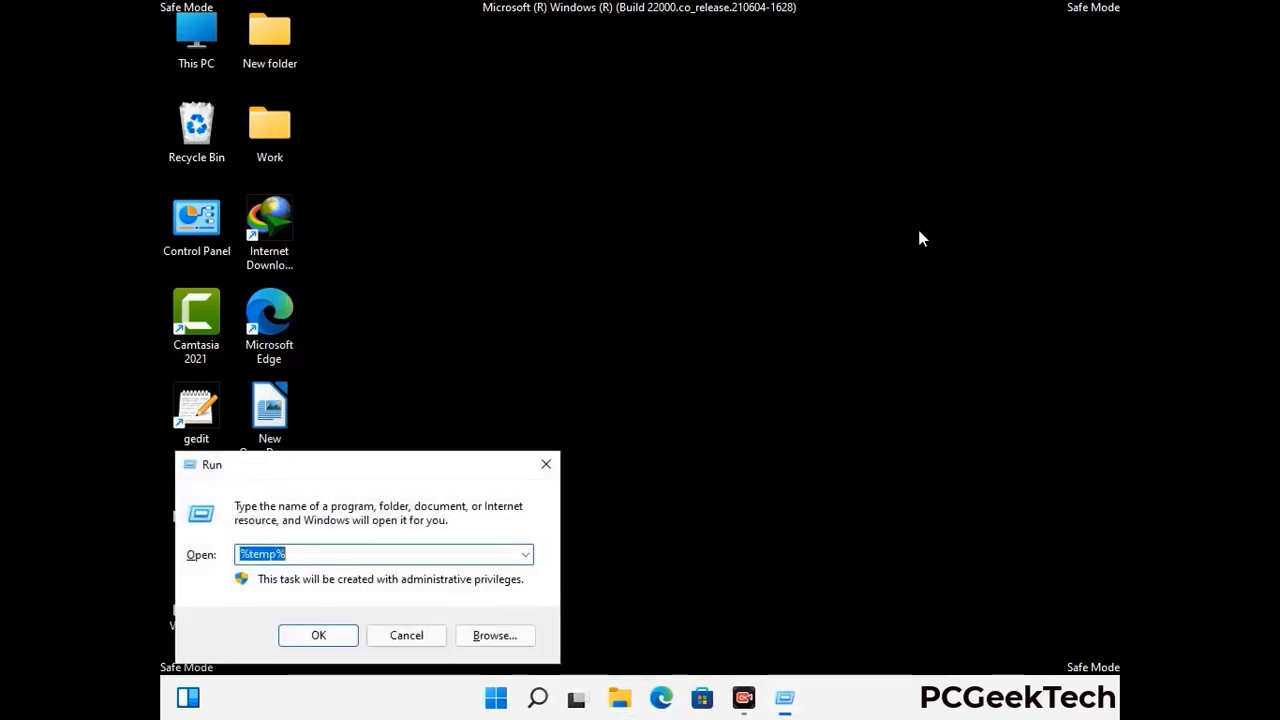
pyautogui.moveTo(436, 464); pyautogui.dragTo(731, 187)
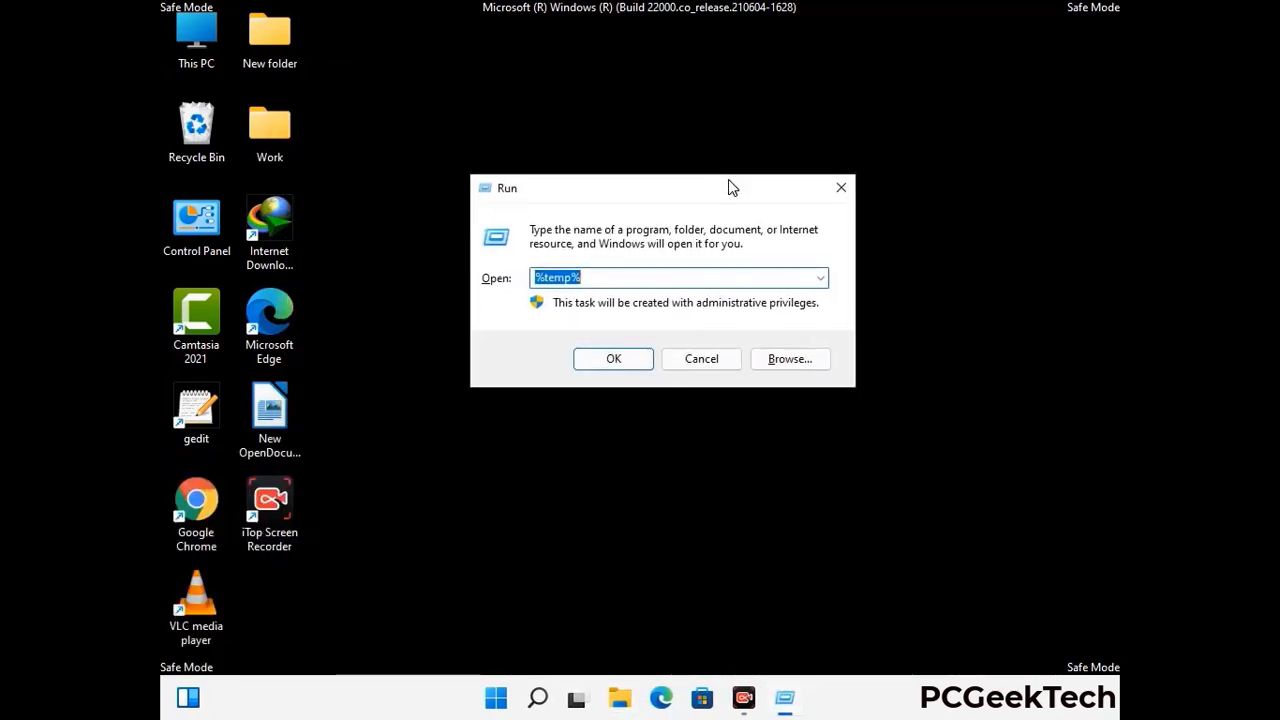
pyautogui.write('temp')
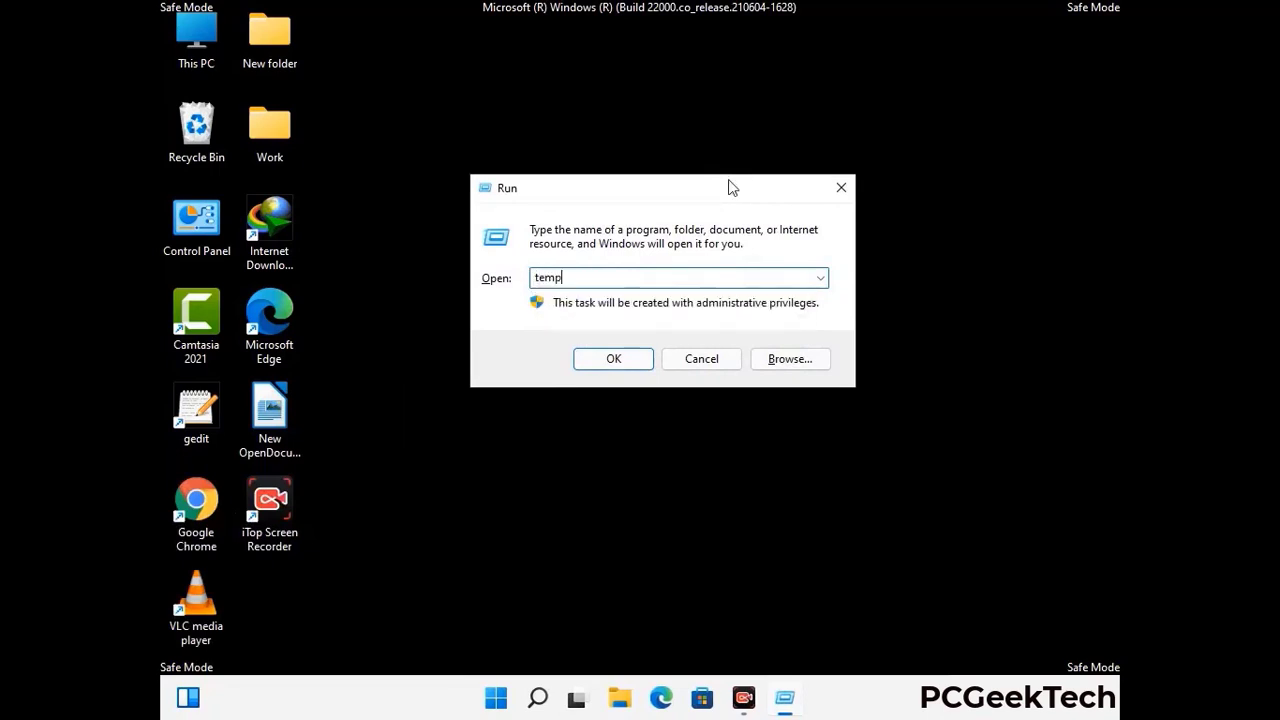
pyautogui.press('Return')
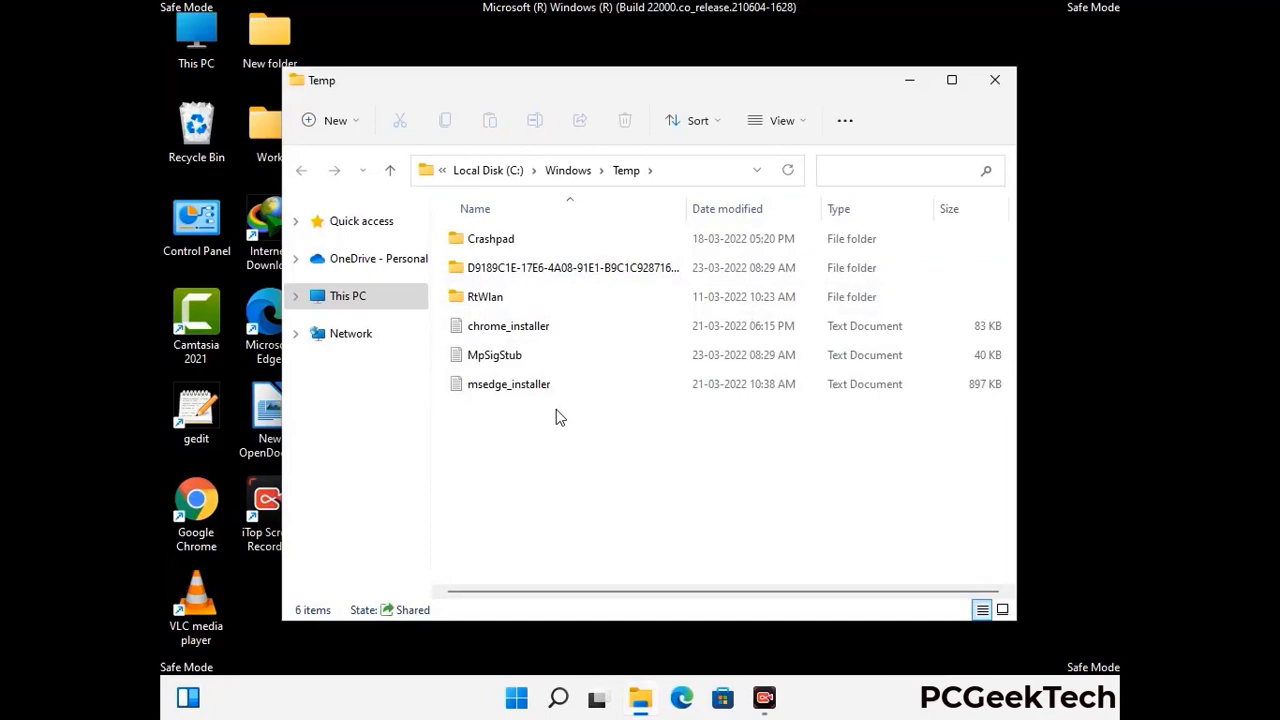
# - Delete all six items in C:\Windows\Temp and close the emptied window
pyautogui.hotkey('ctrl', 'a')
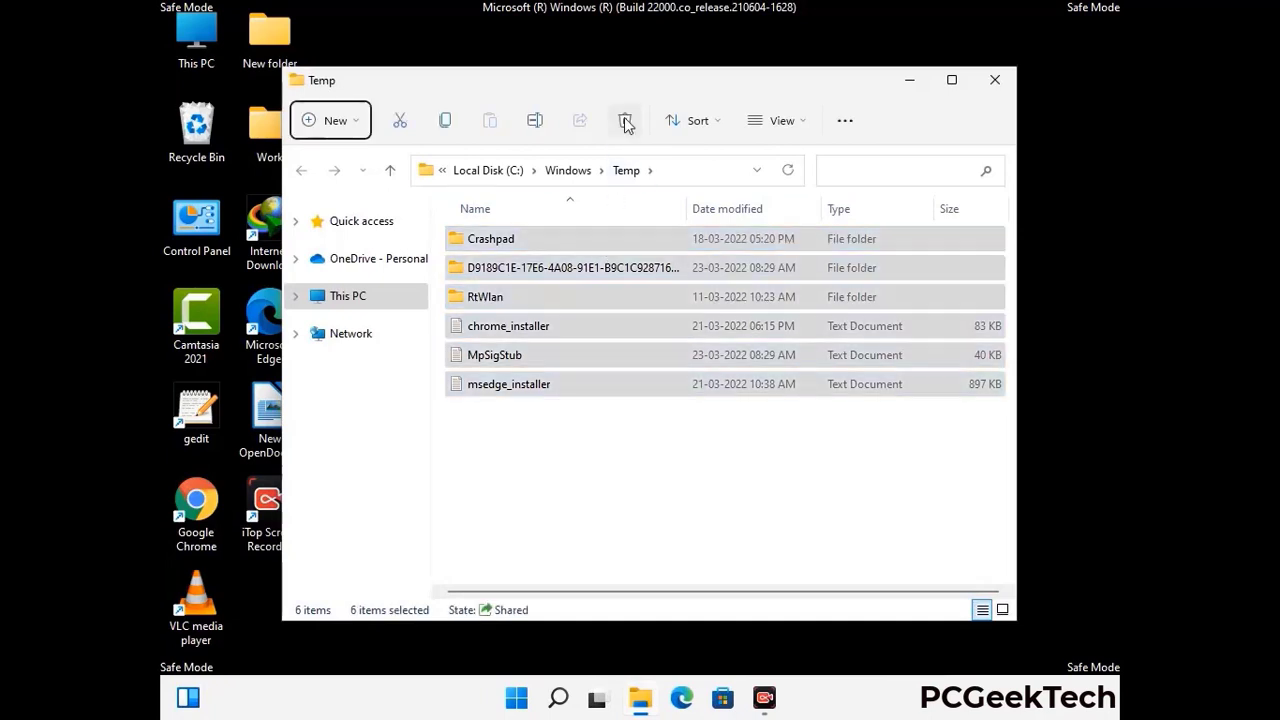
pyautogui.click(625, 120)
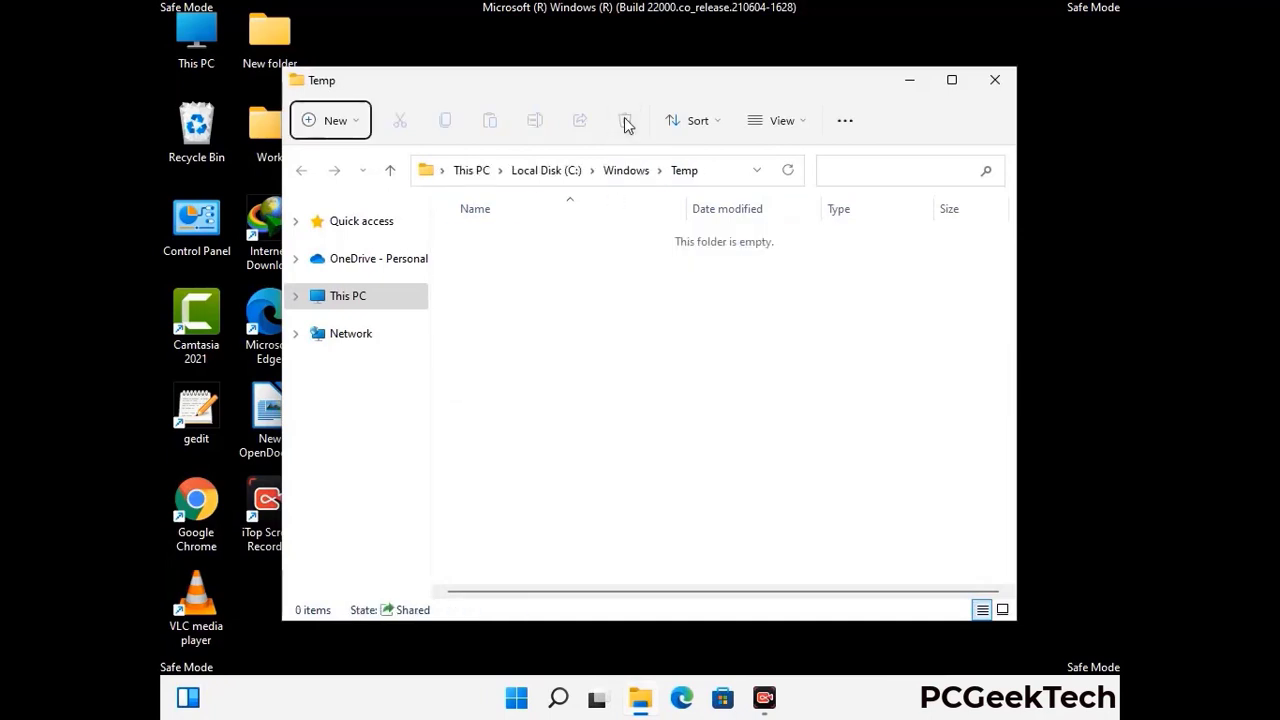
pyautogui.click(998, 84)
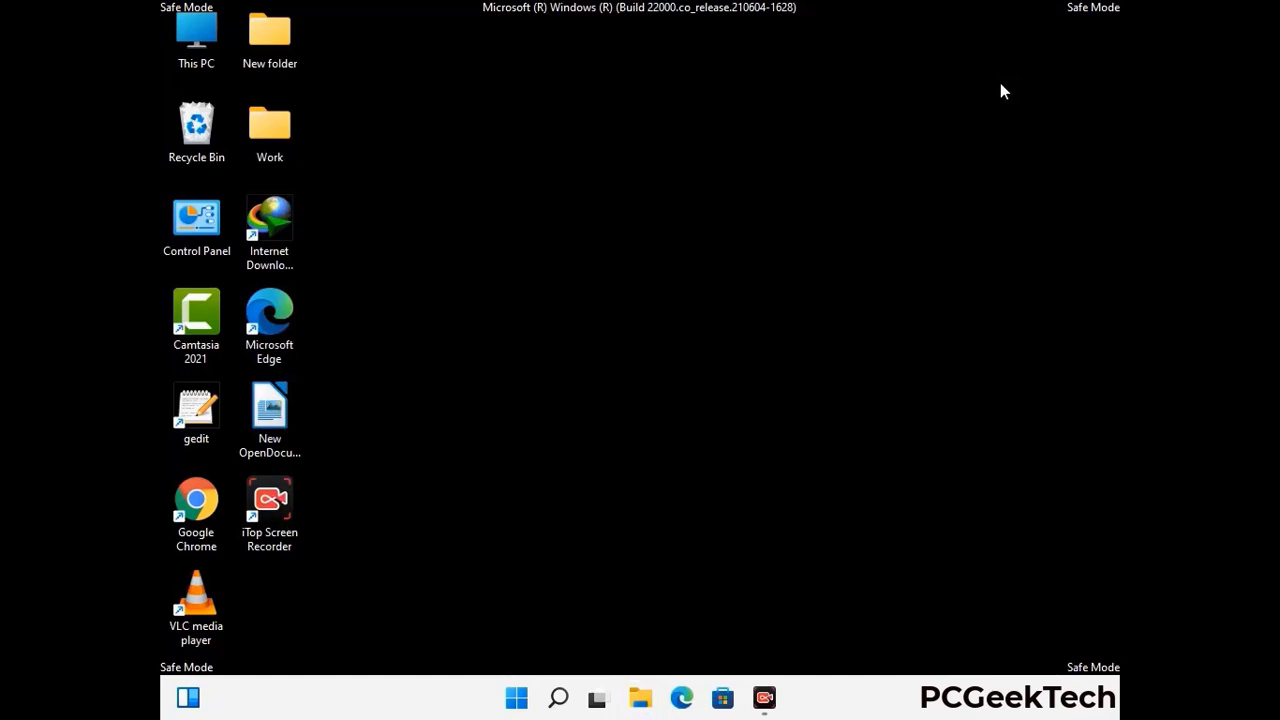
# - Launch Registry Editor with regedit, showing the Computer root and its five HKEY hives
pyautogui.press('super+r')
pyautogui.moveTo(389, 461); pyautogui.dragTo(666, 160)
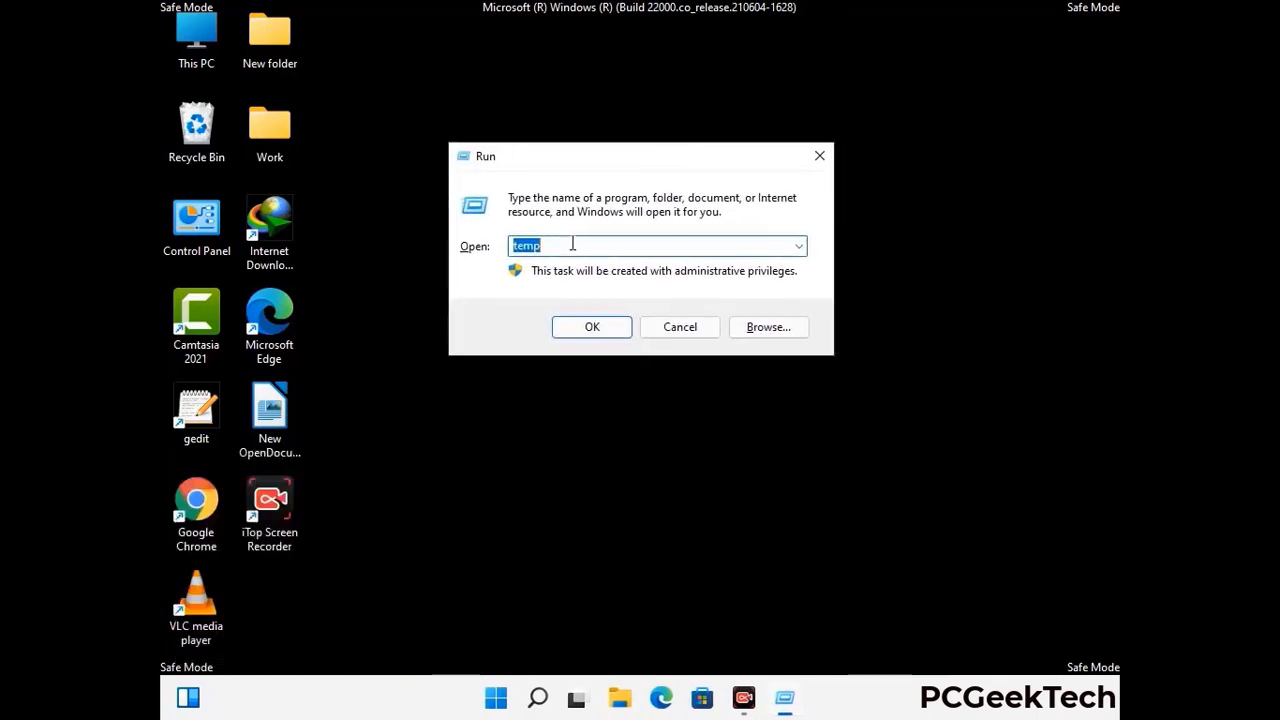
pyautogui.write('regedit')
pyautogui.press('Return')
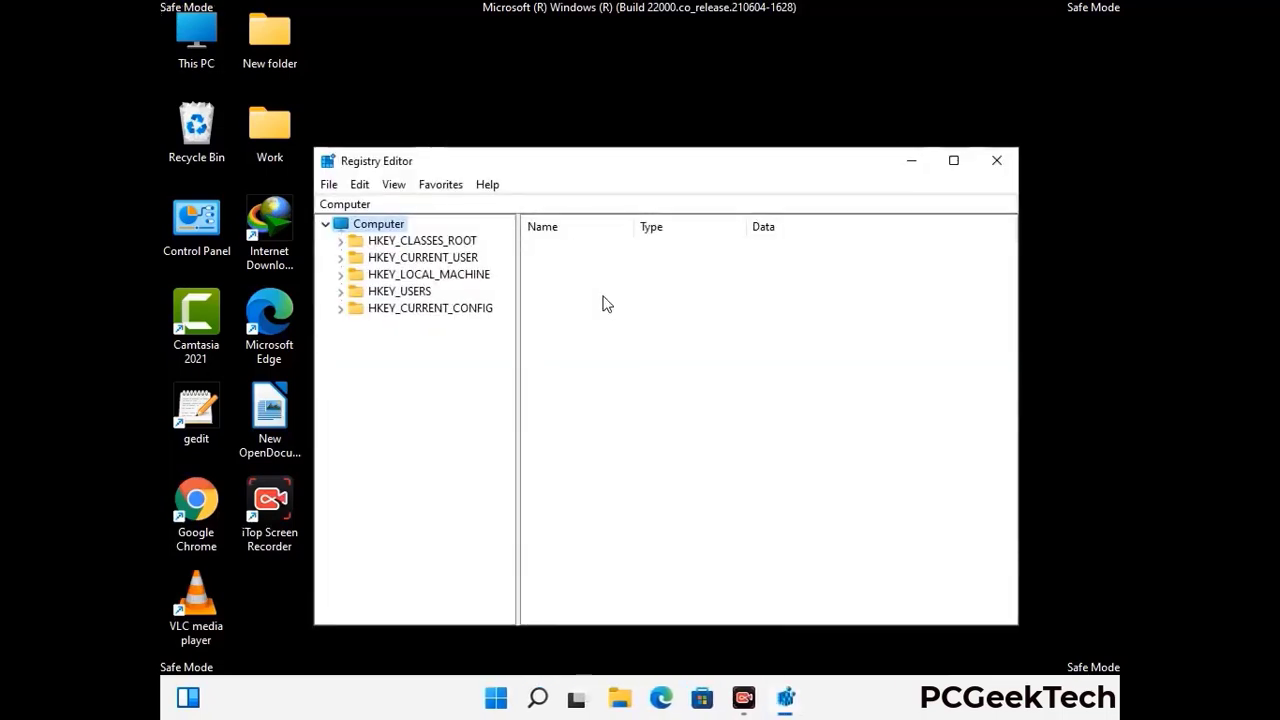
# - Expand HKEY_CURRENT_USER, then Software and Microsoft in the registry tree
pyautogui.click(428, 274)
pyautogui.click(340, 257)
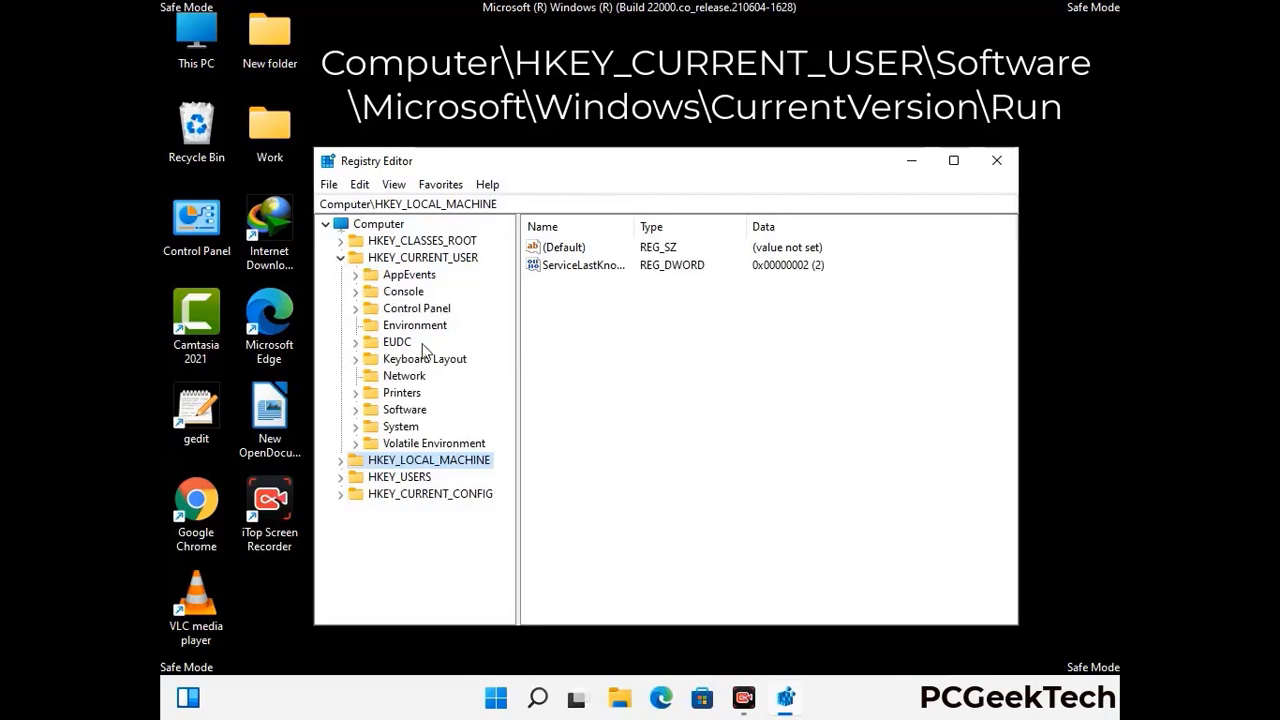
pyautogui.click(399, 411)
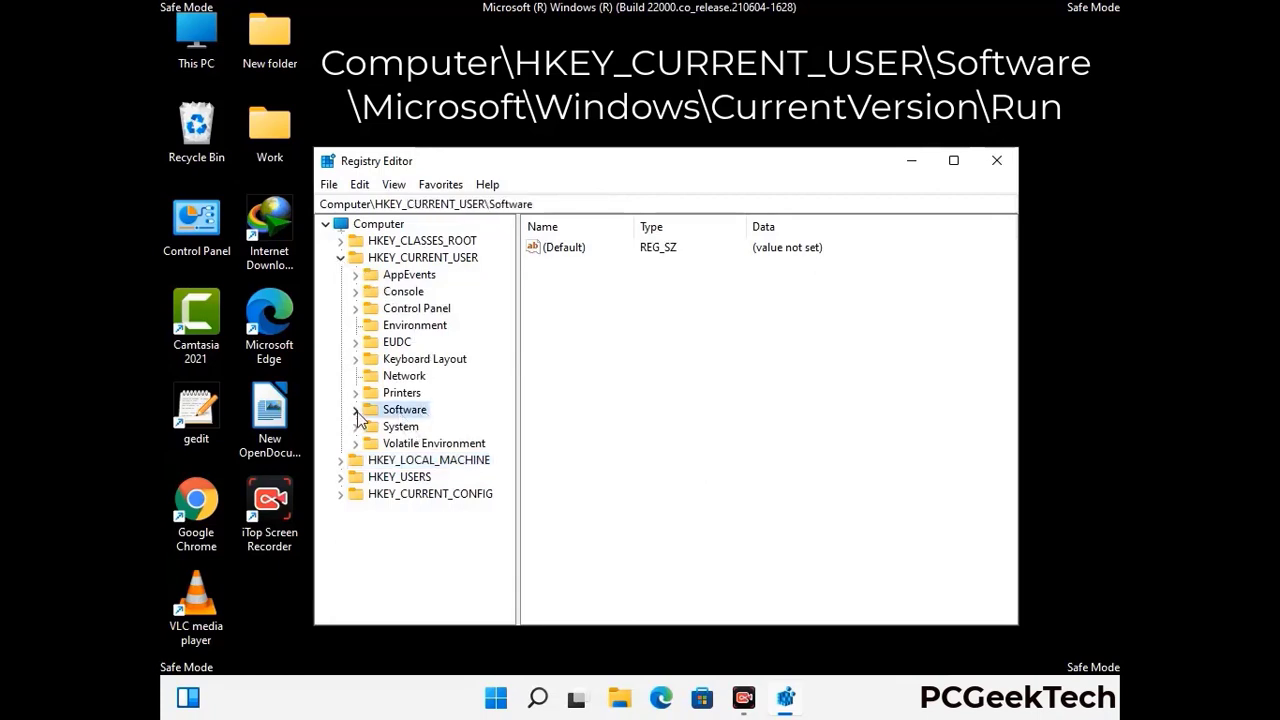
pyautogui.click(352, 412)
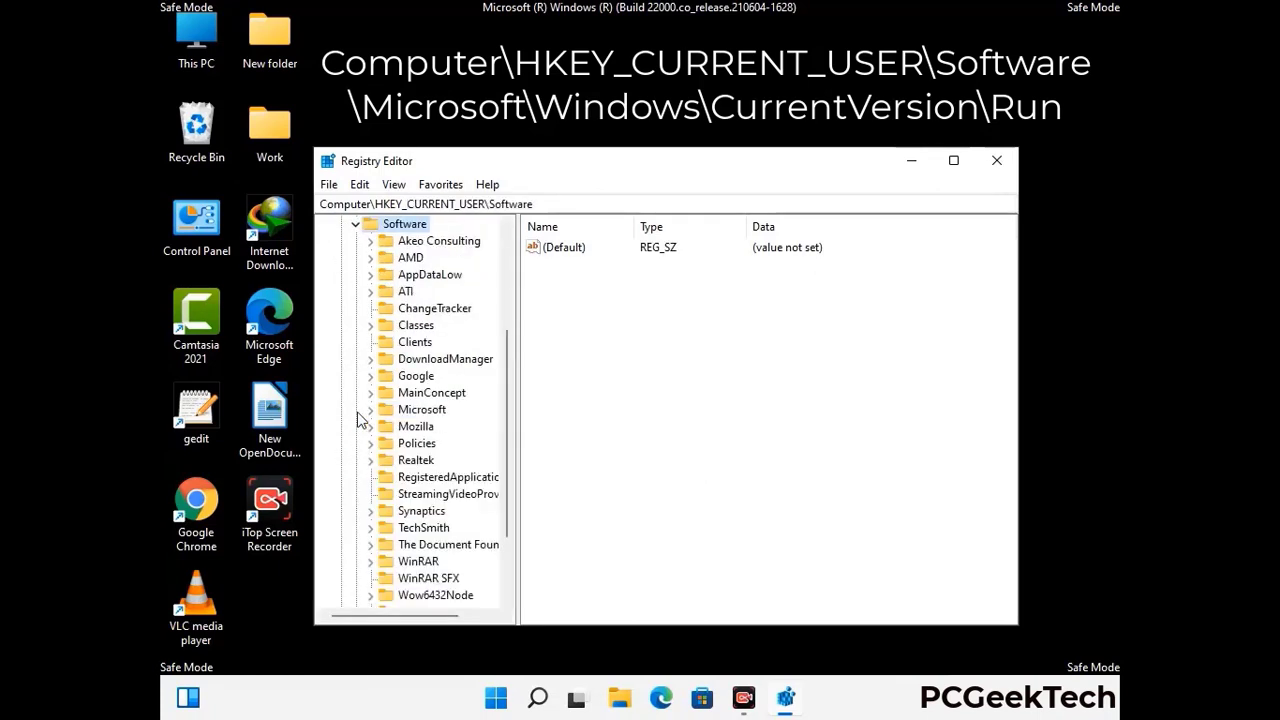
pyautogui.doubleClick(418, 411)
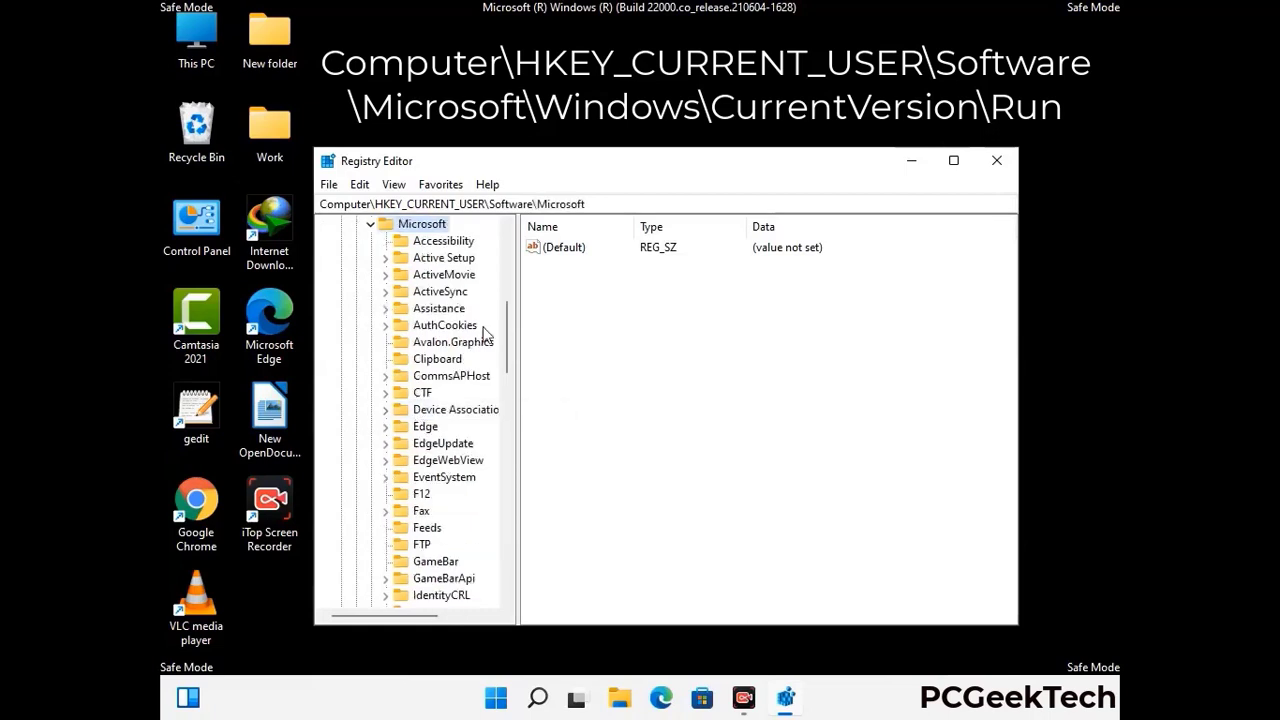
# - Expand Windows and CurrentVersion under Microsoft and select the Run key listing ScreenRec
pyautogui.scroll(-2, 463, 437)
pyautogui.scroll(-2, 463, 437)
pyautogui.scroll(-1, 463, 437)
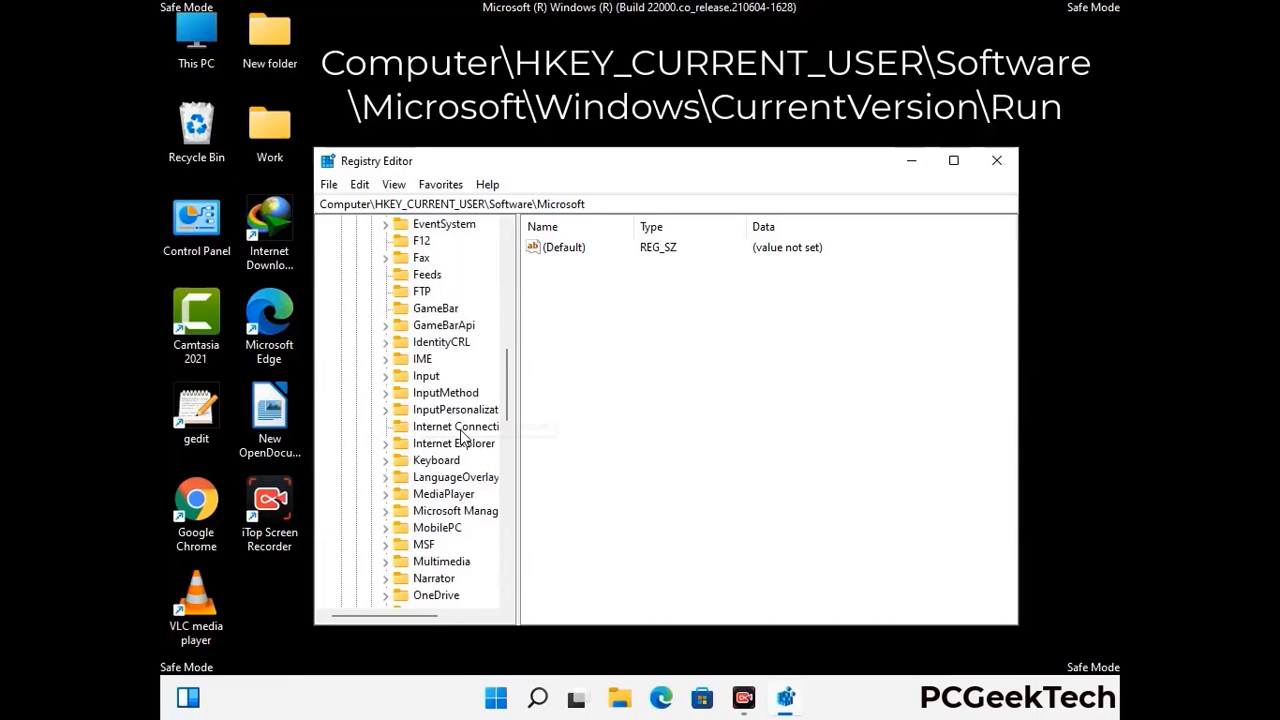
pyautogui.scroll(-2, 463, 437)
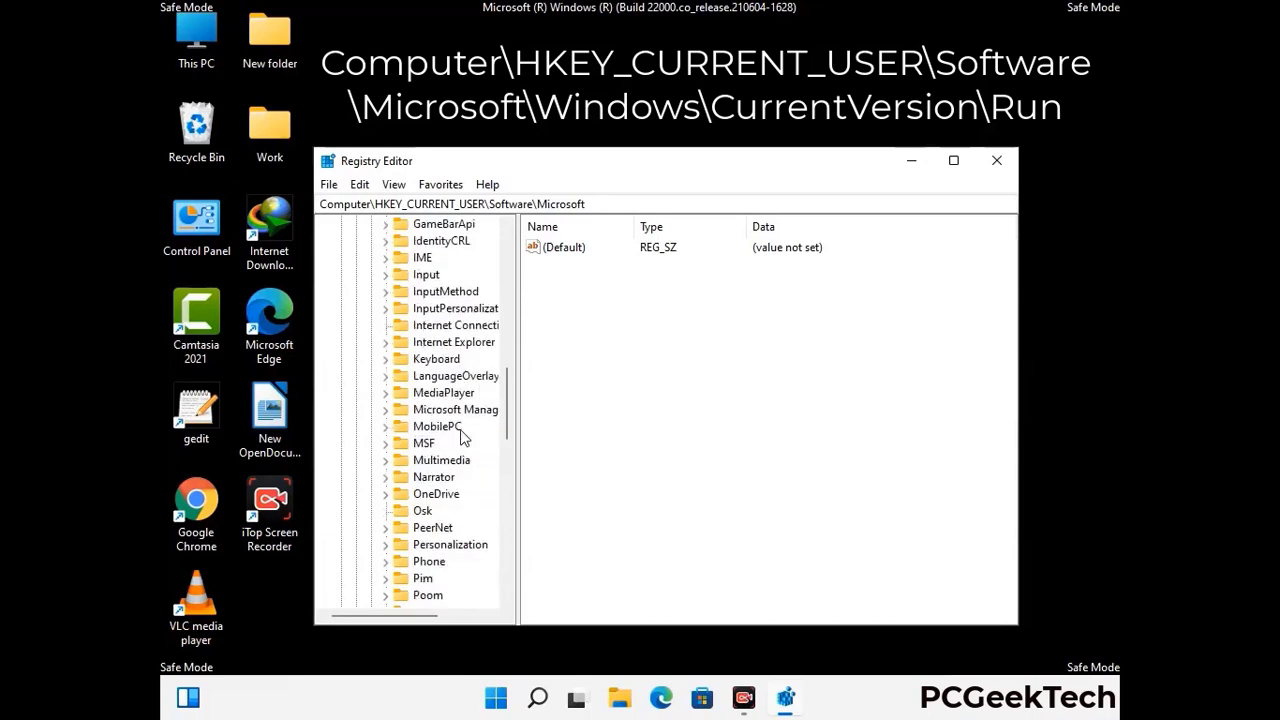
pyautogui.scroll(-7, 463, 437)
pyautogui.scroll(-3, 463, 437)
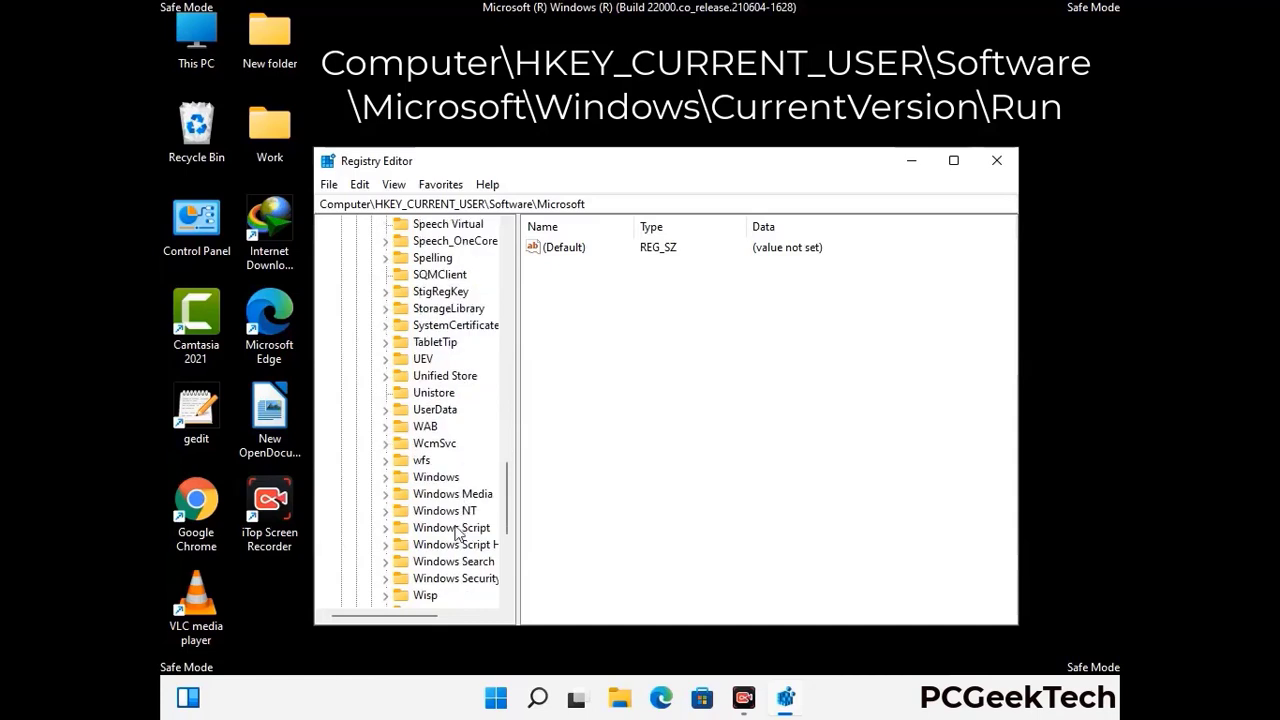
pyautogui.doubleClick(452, 478)
pyautogui.scroll(-1, 464, 468)
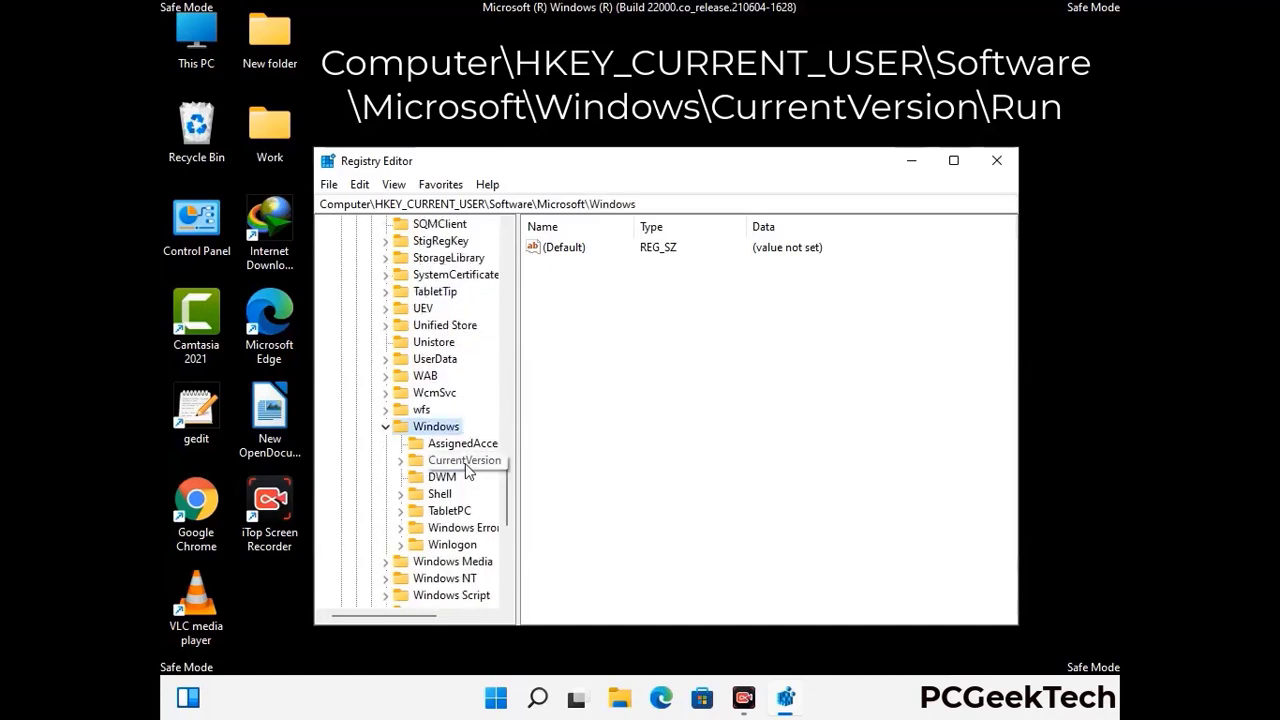
pyautogui.doubleClick(465, 462)
pyautogui.scroll(-5, 460, 440)
pyautogui.scroll(-4, 458, 434)
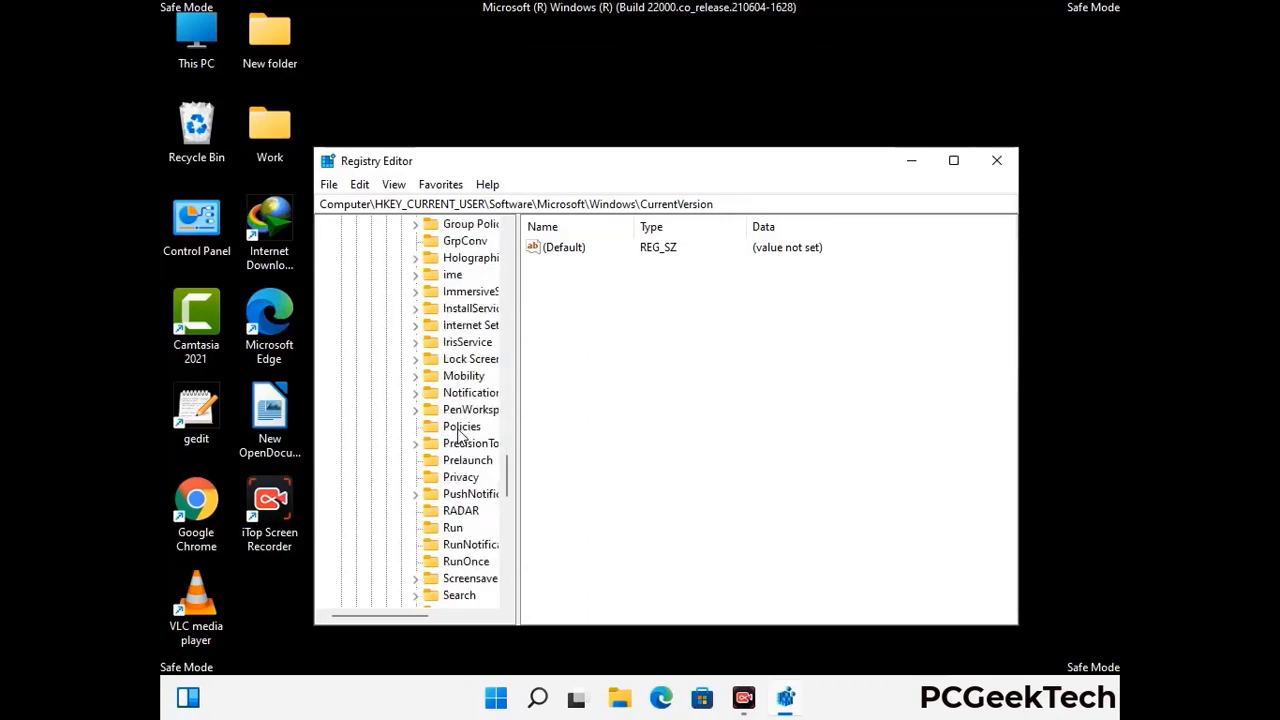
pyautogui.scroll(-1, 460, 432)
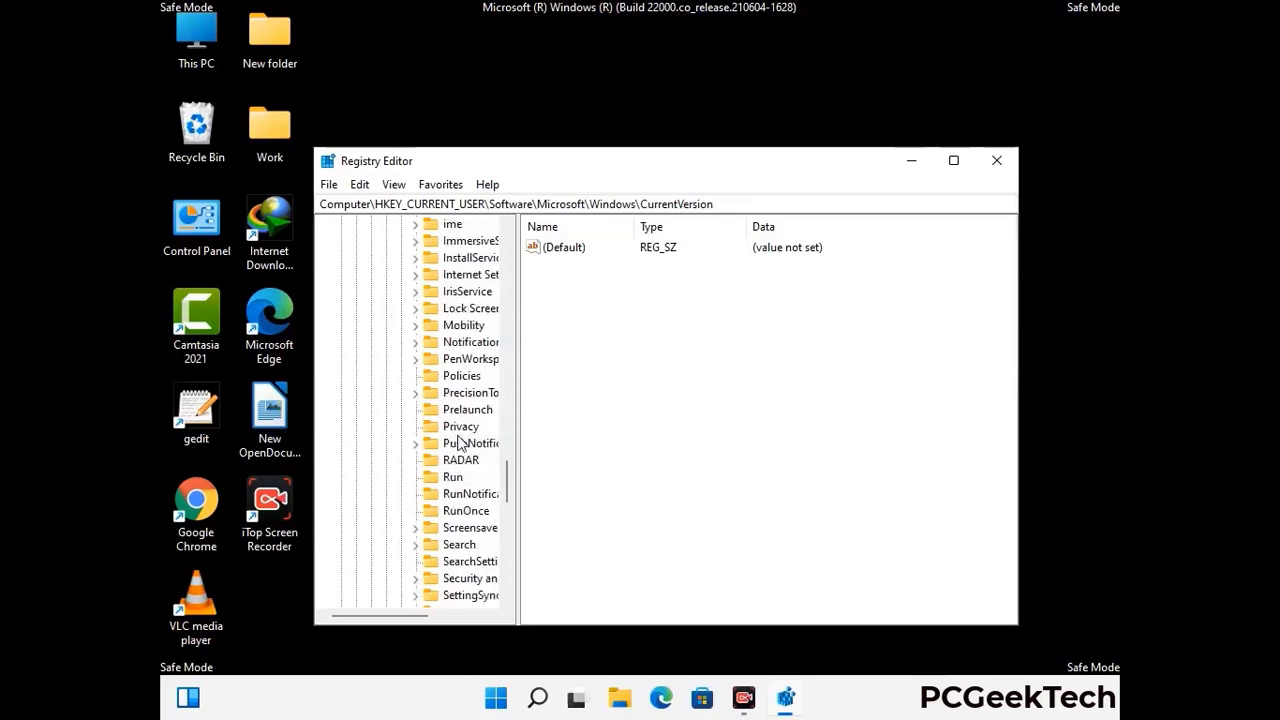
pyautogui.click(454, 479)
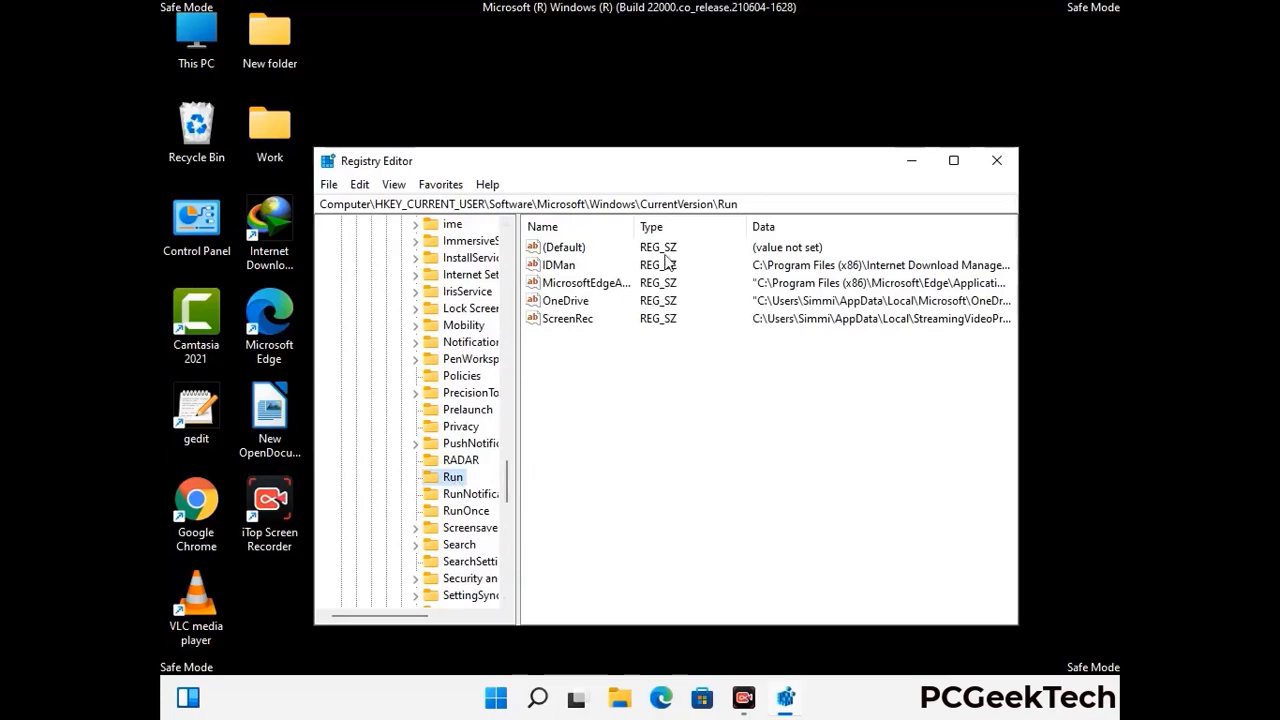
# - Delete the ScreenRec startup value from the Run key and confirm the deletion
pyautogui.click(566, 320)
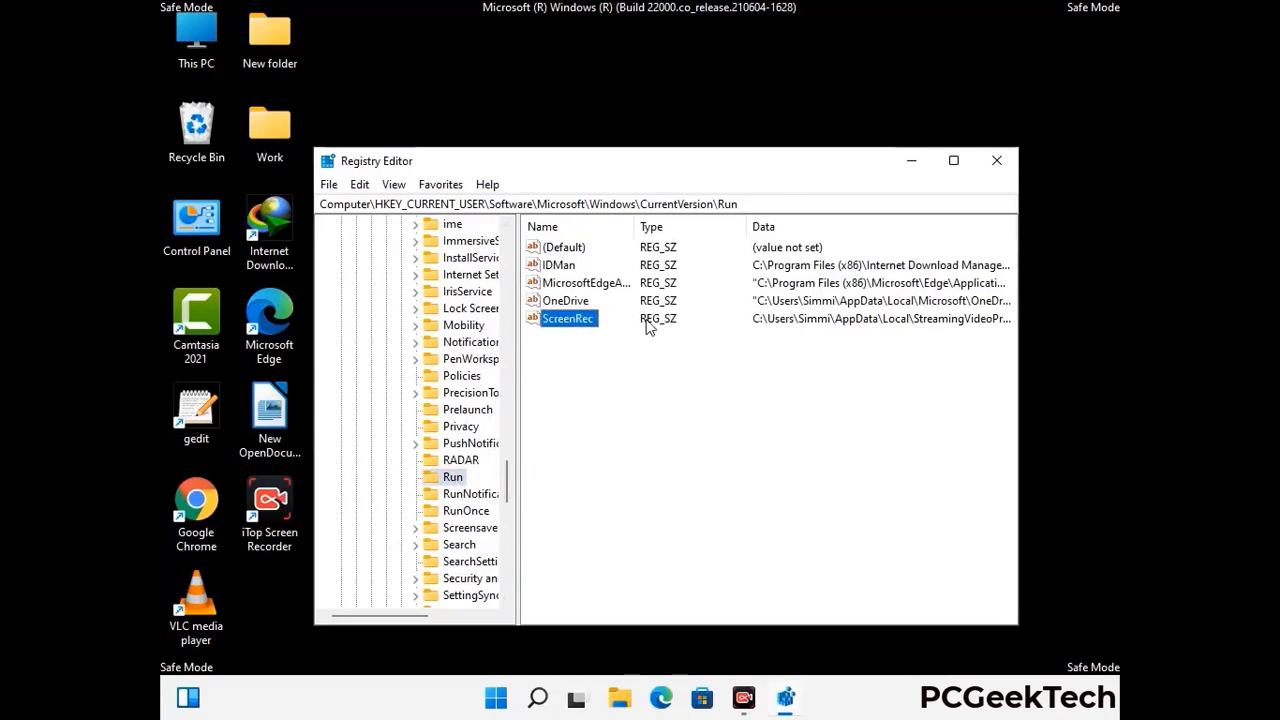
pyautogui.click(570, 322)
pyautogui.press('Escape')
pyautogui.rightClick(578, 326)
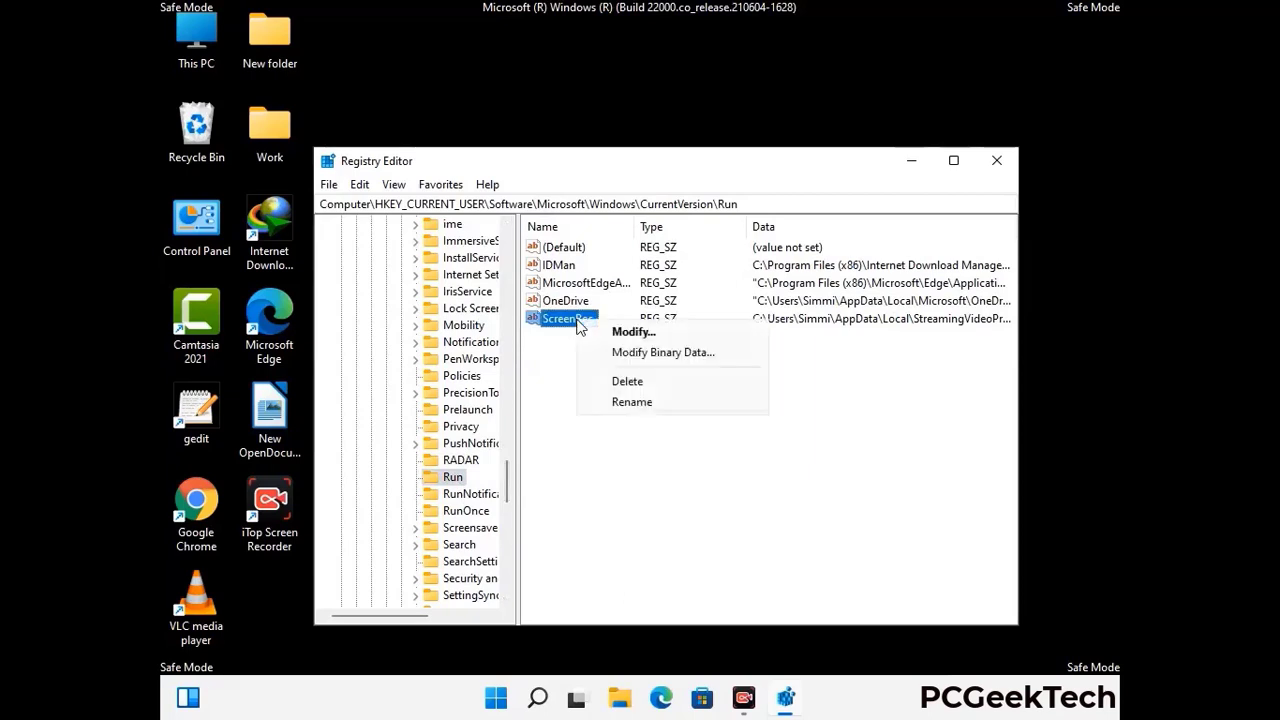
pyautogui.click(614, 382)
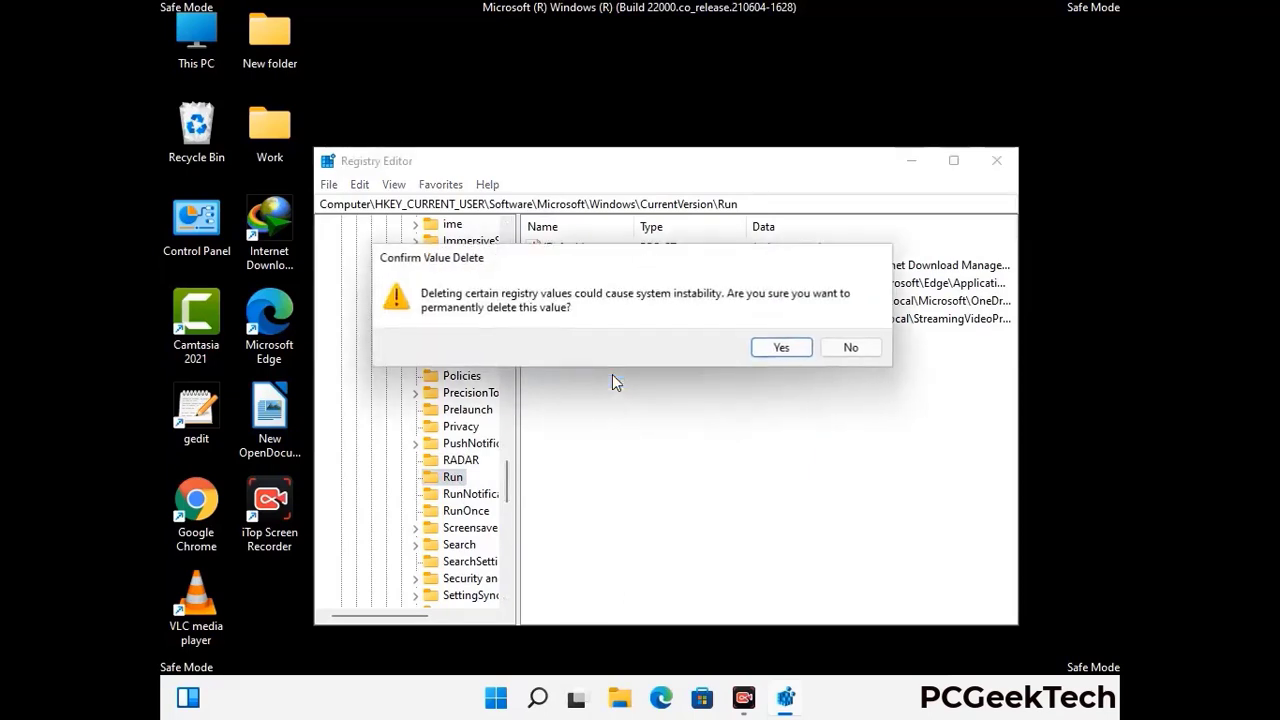
pyautogui.click(782, 348)
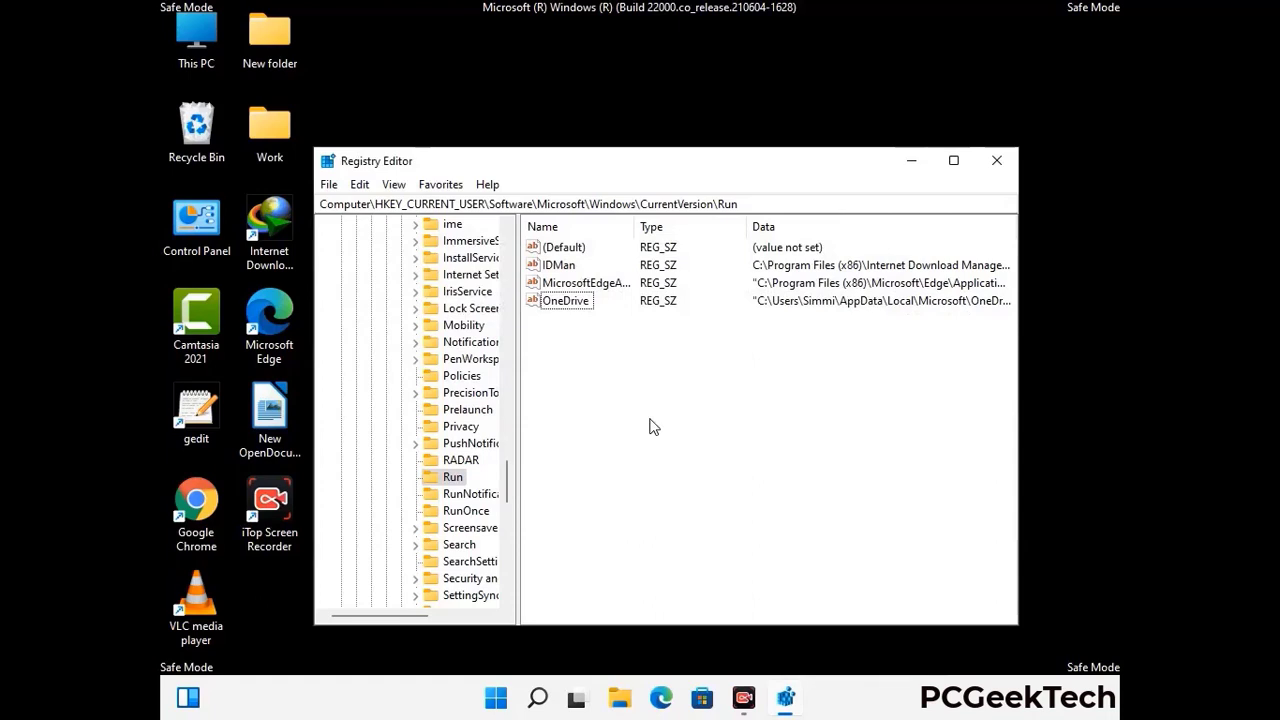
# - Search the registry for 'Virus Nam', stop the search, and close Registry Editor
pyautogui.hotkey('ctrl', 'f')
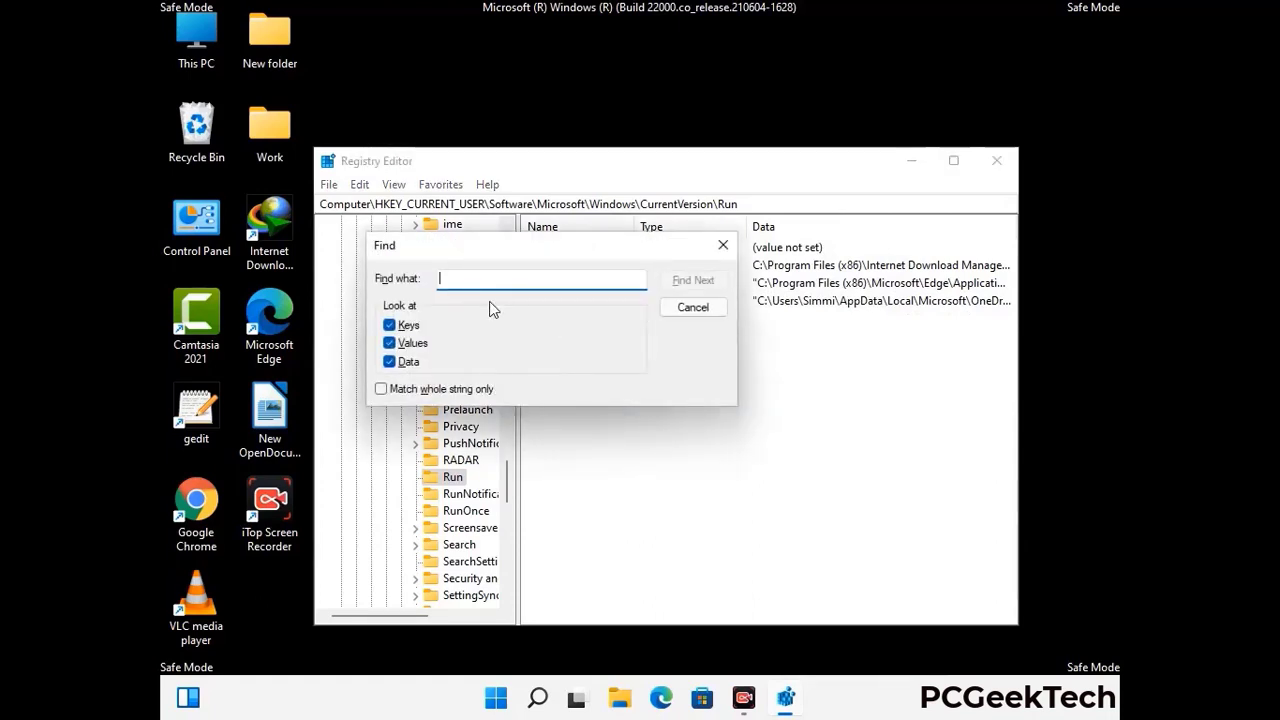
pyautogui.write('Virus Name')
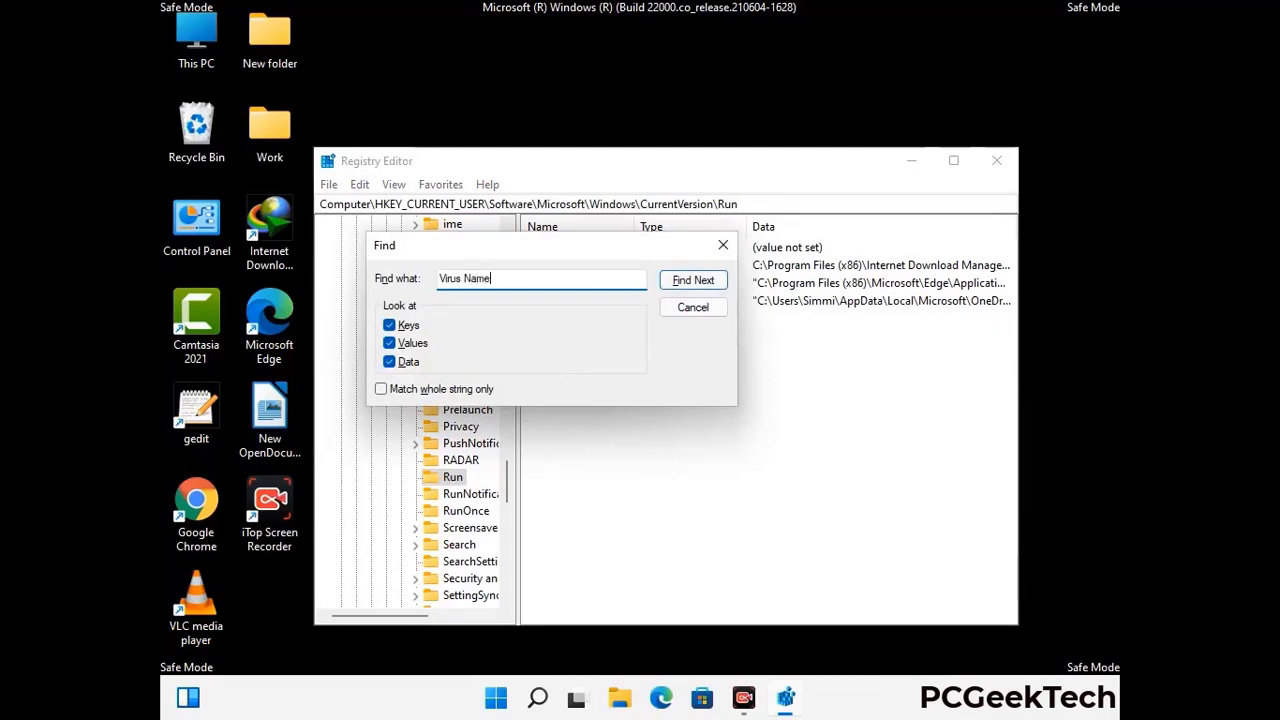
pyautogui.click(679, 286)
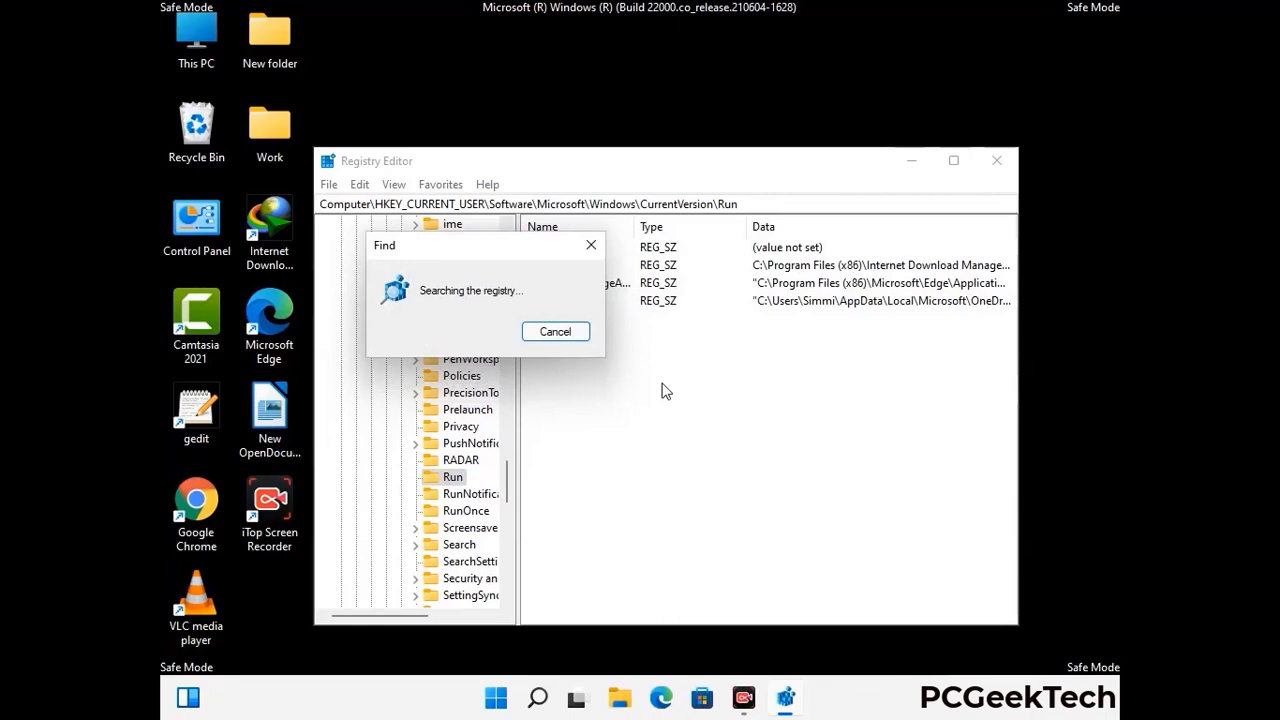
pyautogui.click(596, 248)
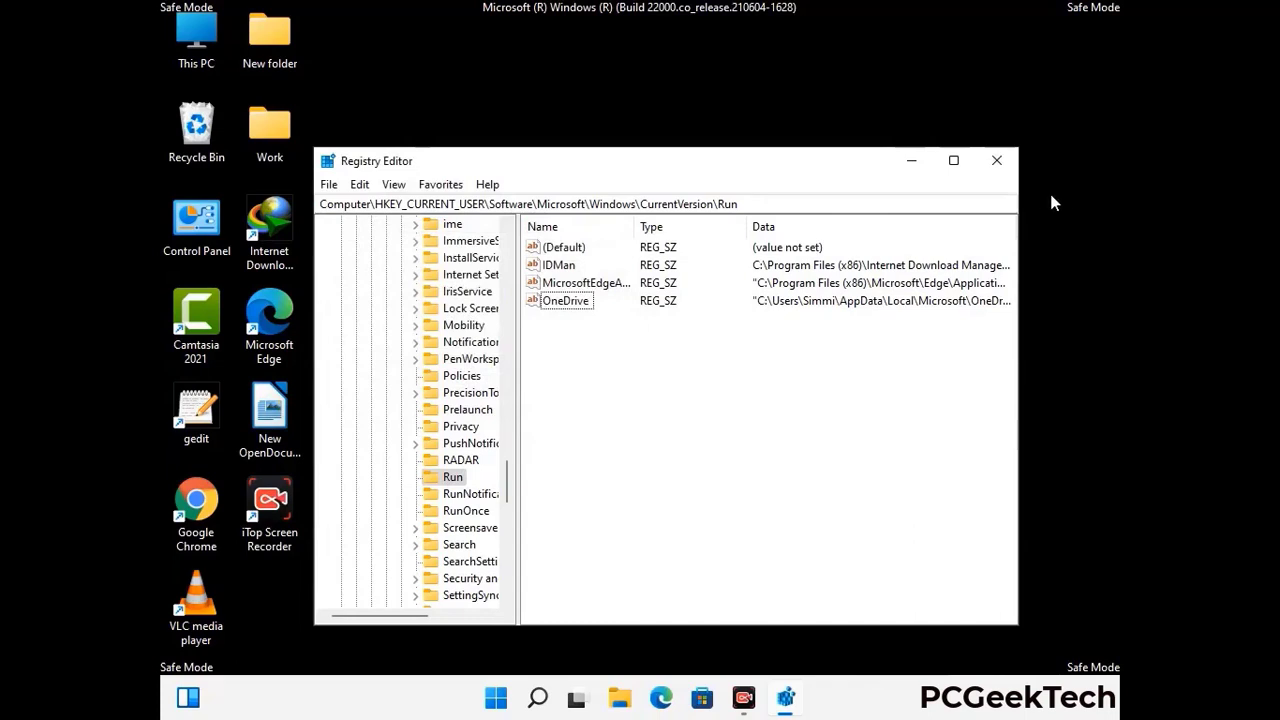
pyautogui.click(997, 161)
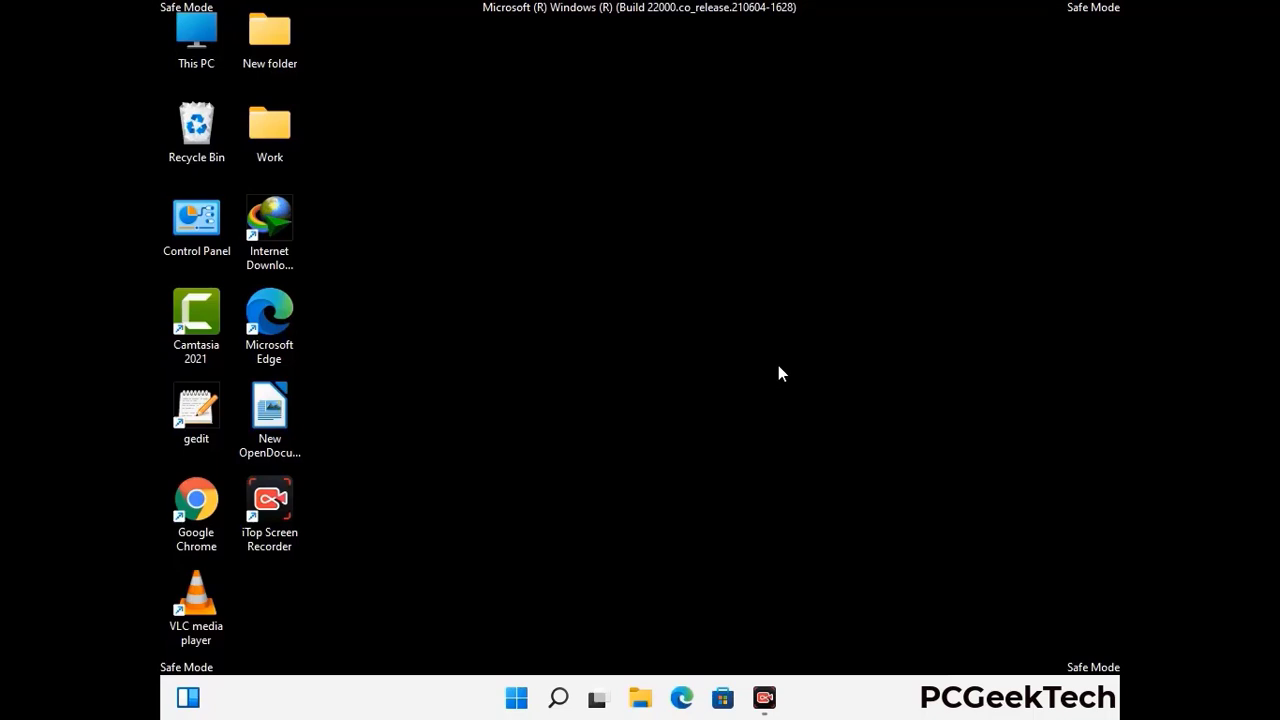
# - Run msconfig and uncheck Safe boot on System Configuration's Boot tab
pyautogui.press('super+r')
pyautogui.moveTo(371, 464); pyautogui.dragTo(655, 194)
pyautogui.write('ms')
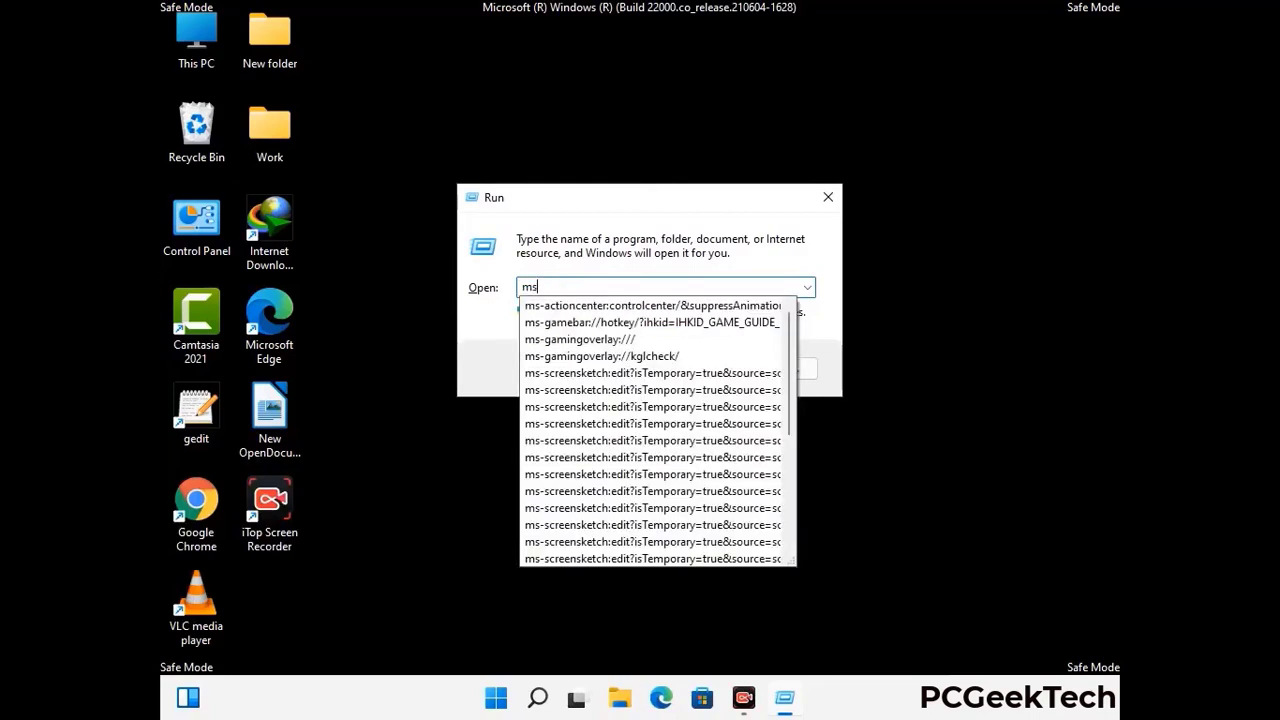
pyautogui.write('config')
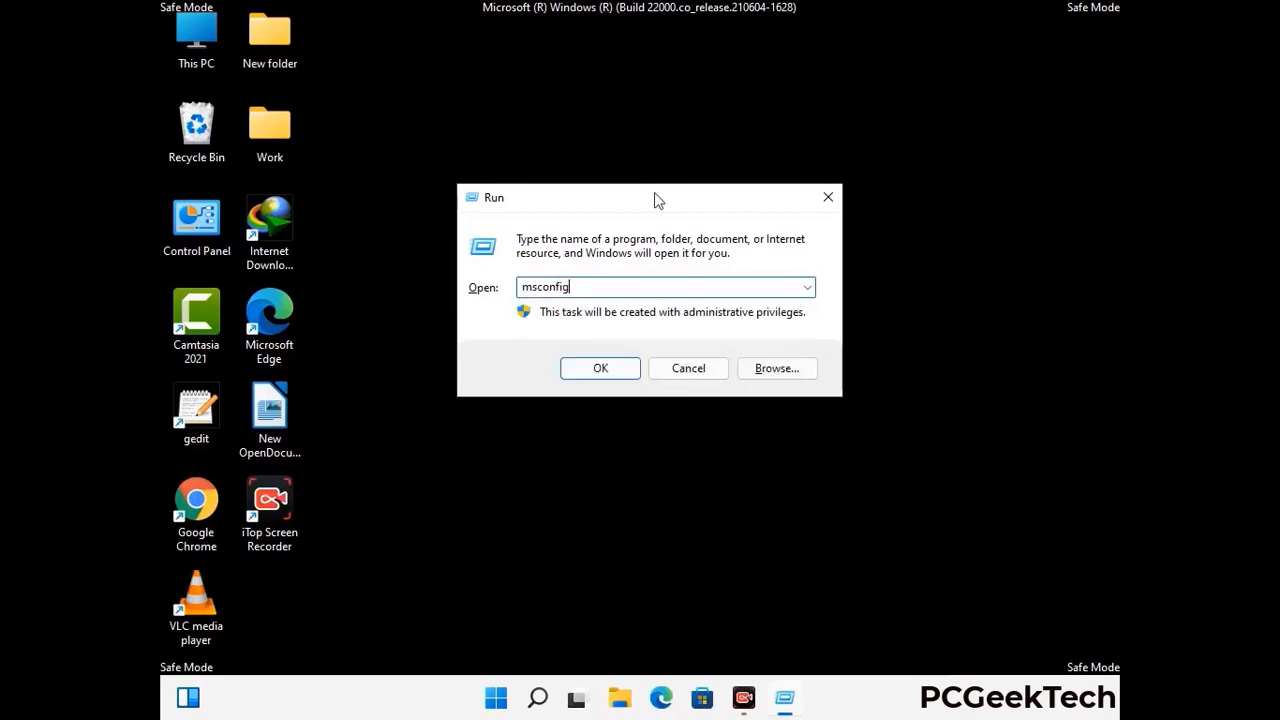
pyautogui.click(592, 368)
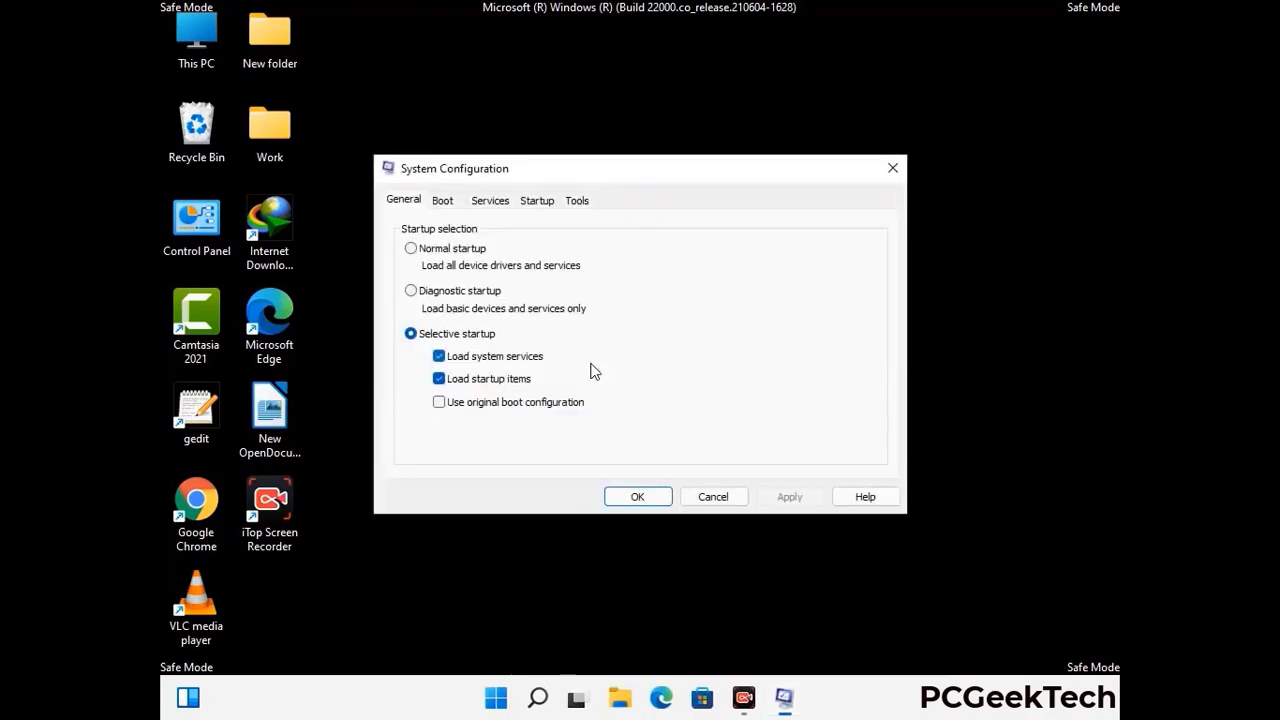
pyautogui.click(442, 203)
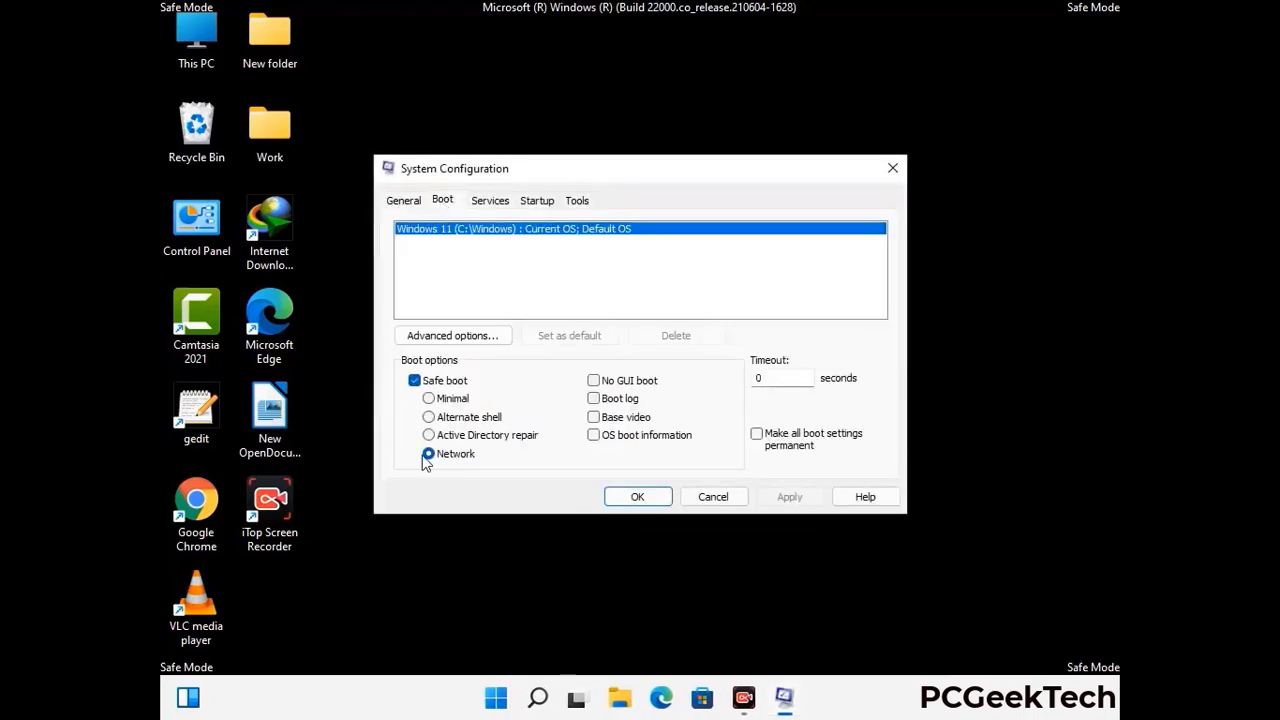
pyautogui.click(414, 381)
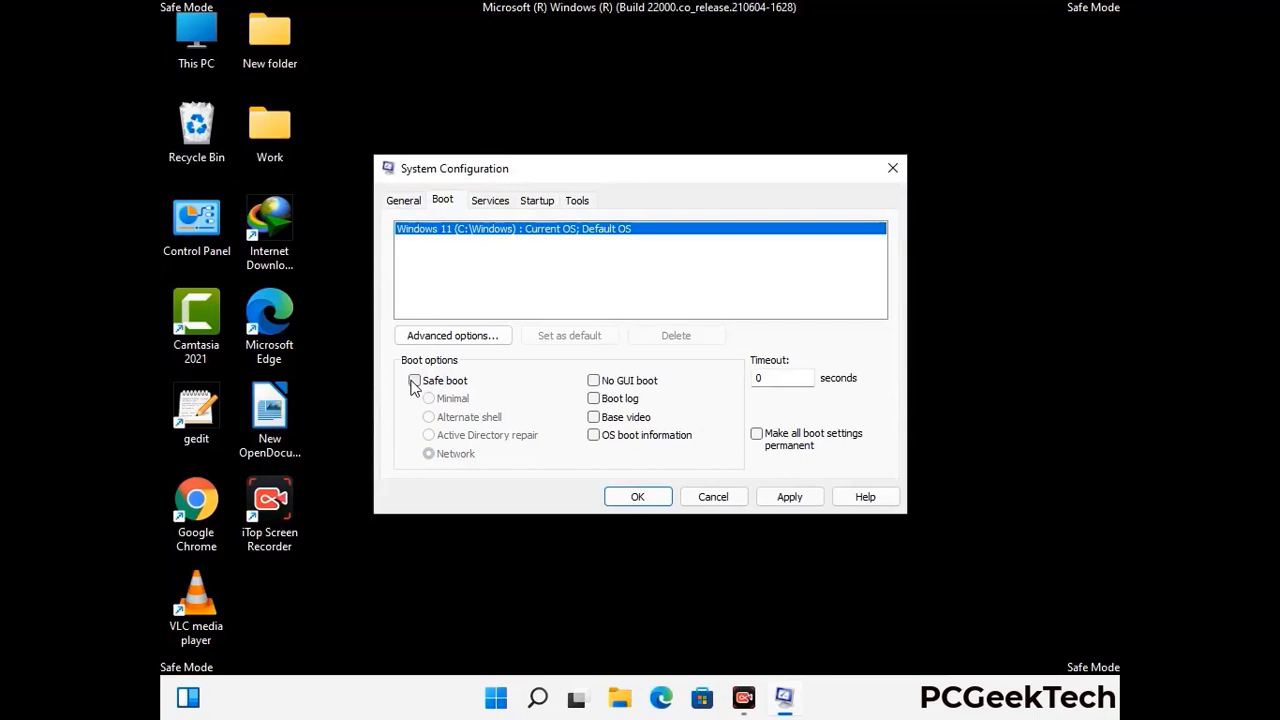